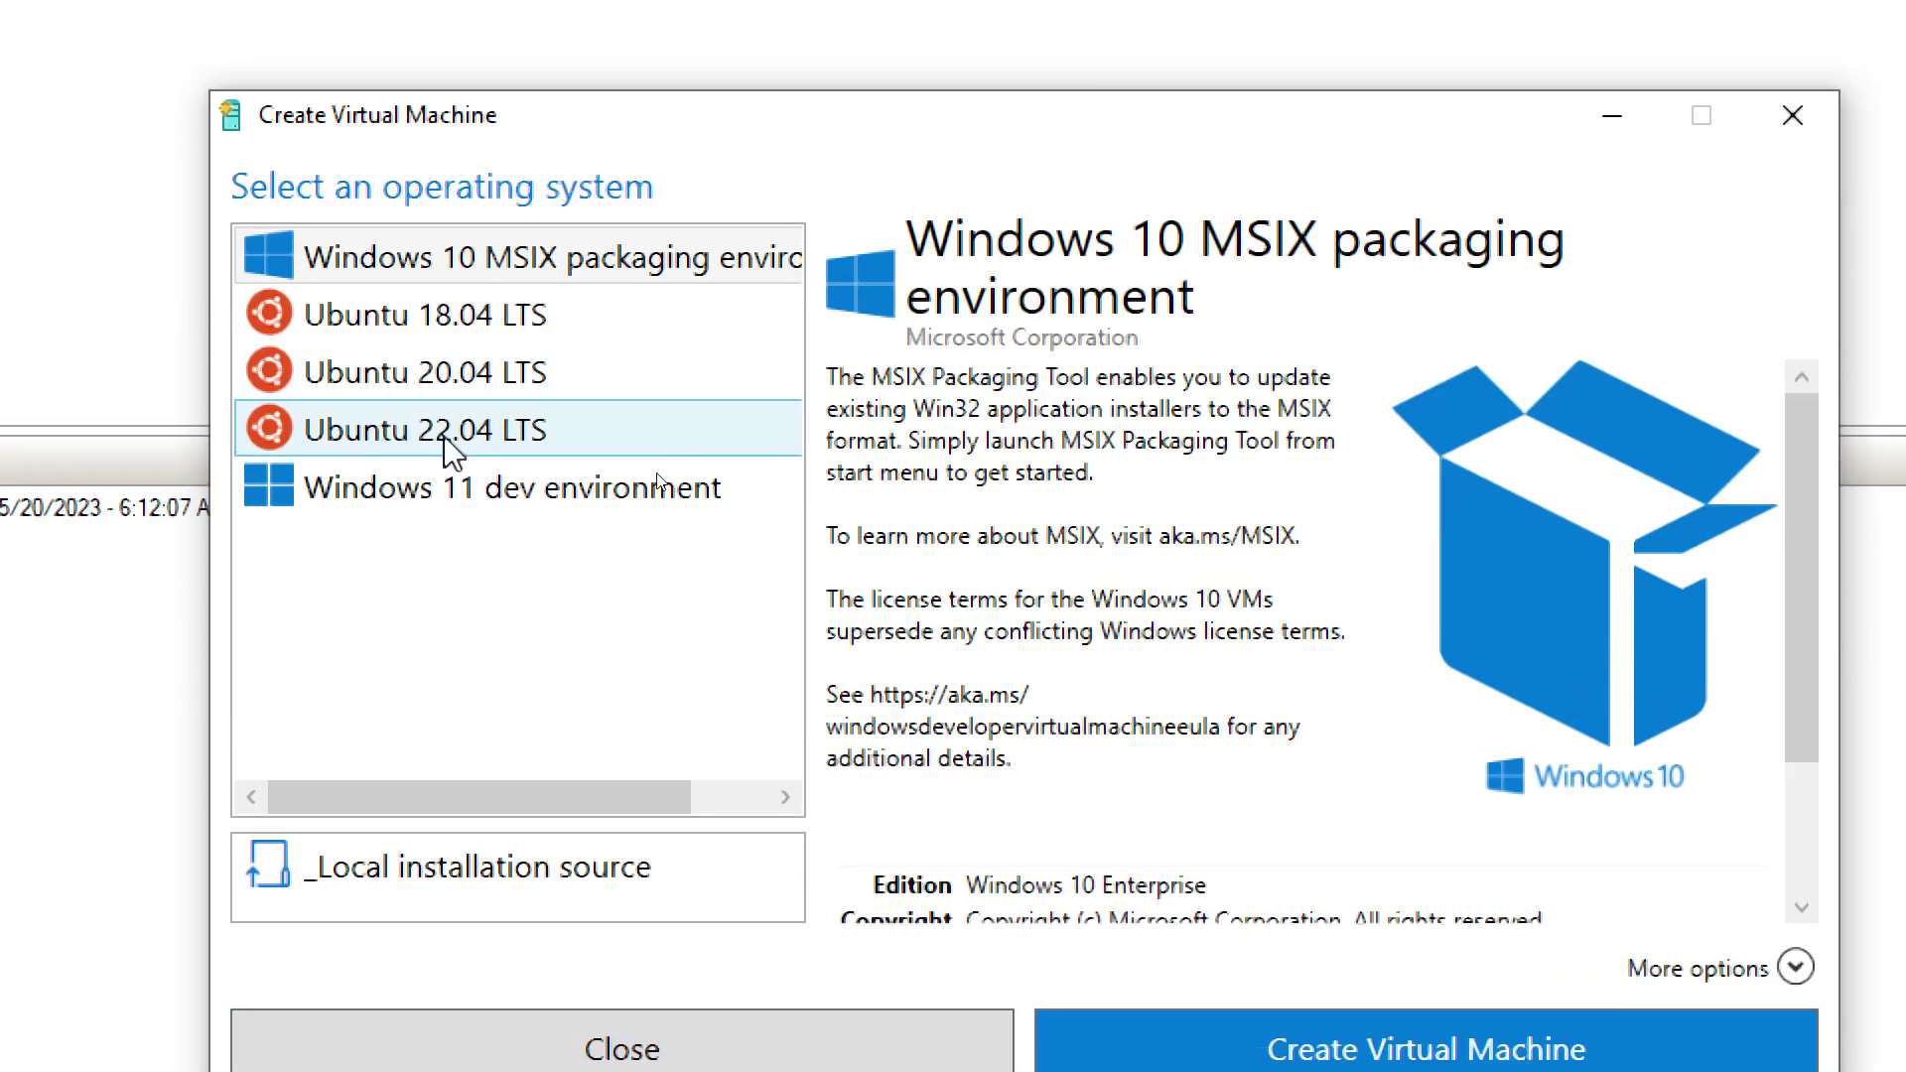
# Step: Pick Ubuntu 22.04 LTS, keep the default name and Default Switch network, and create the VM
pyautogui.click(444, 436)
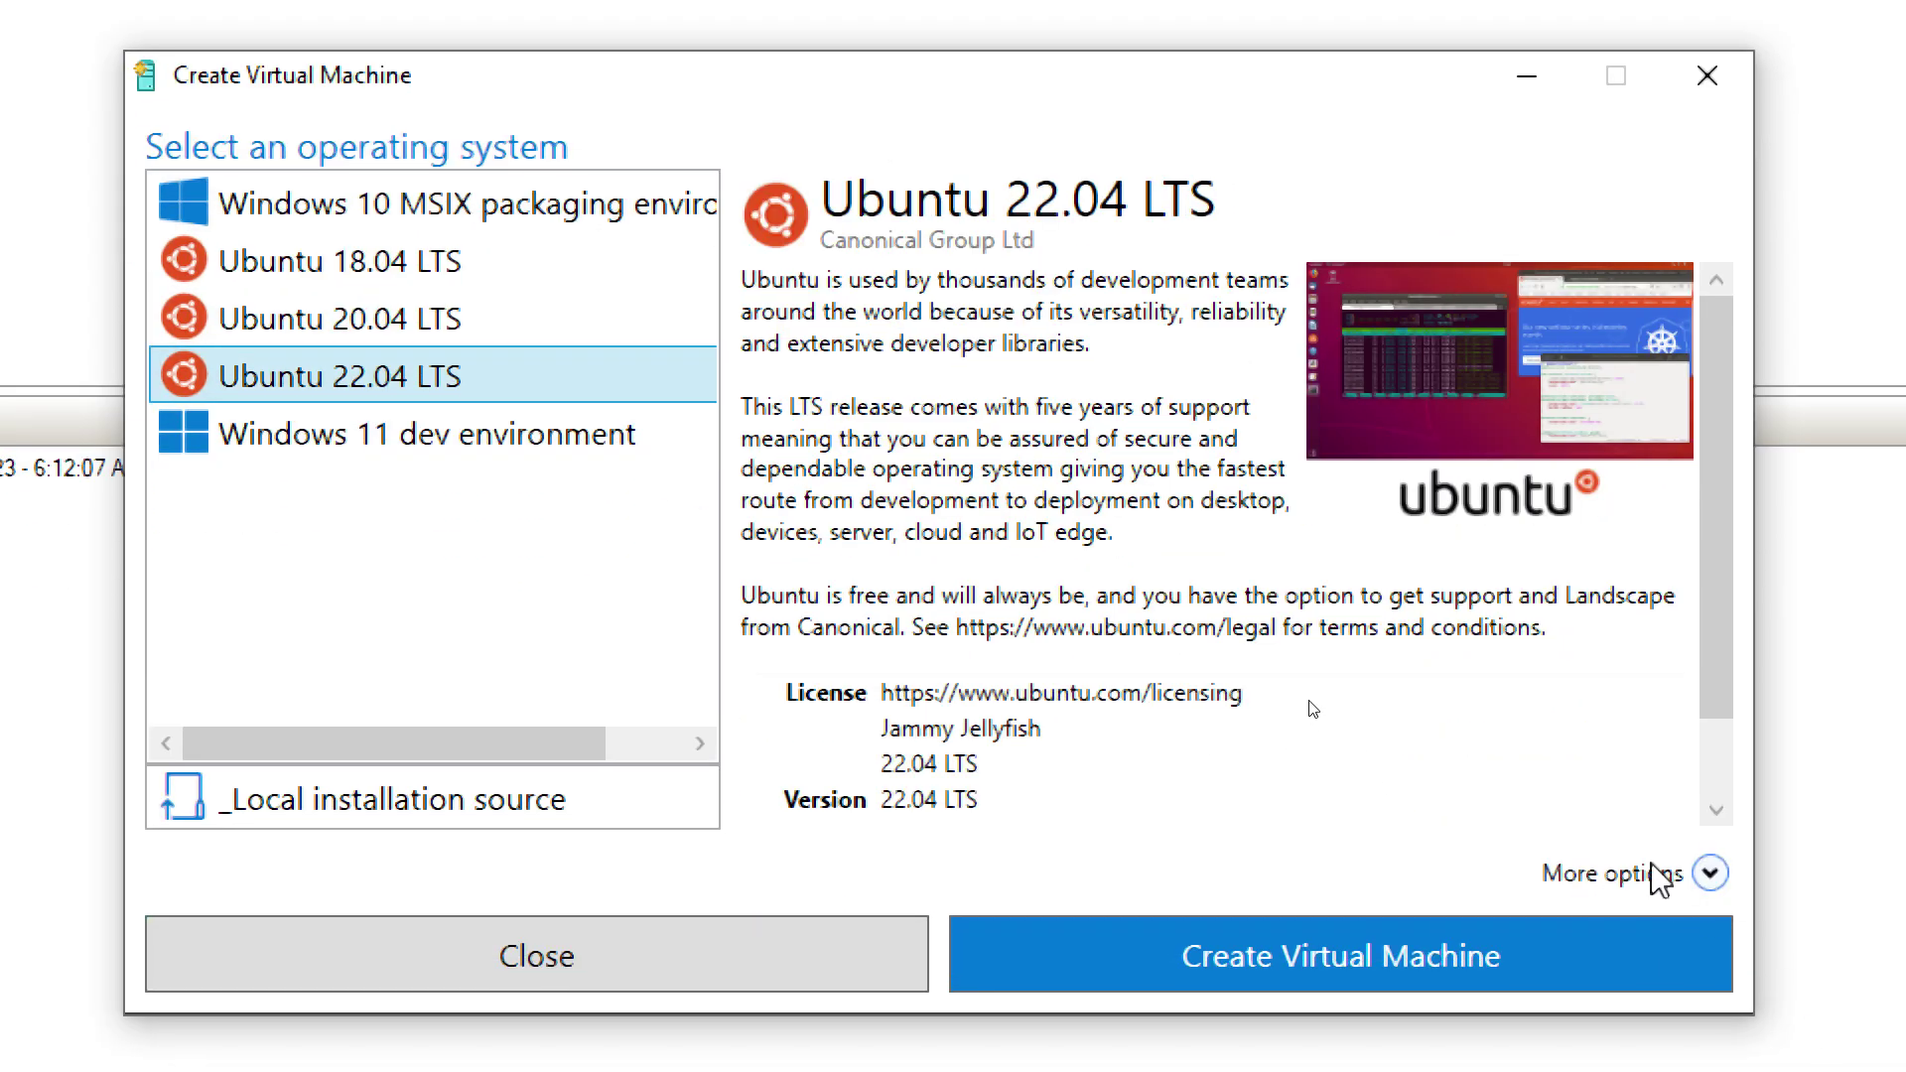
pyautogui.click(1658, 879)
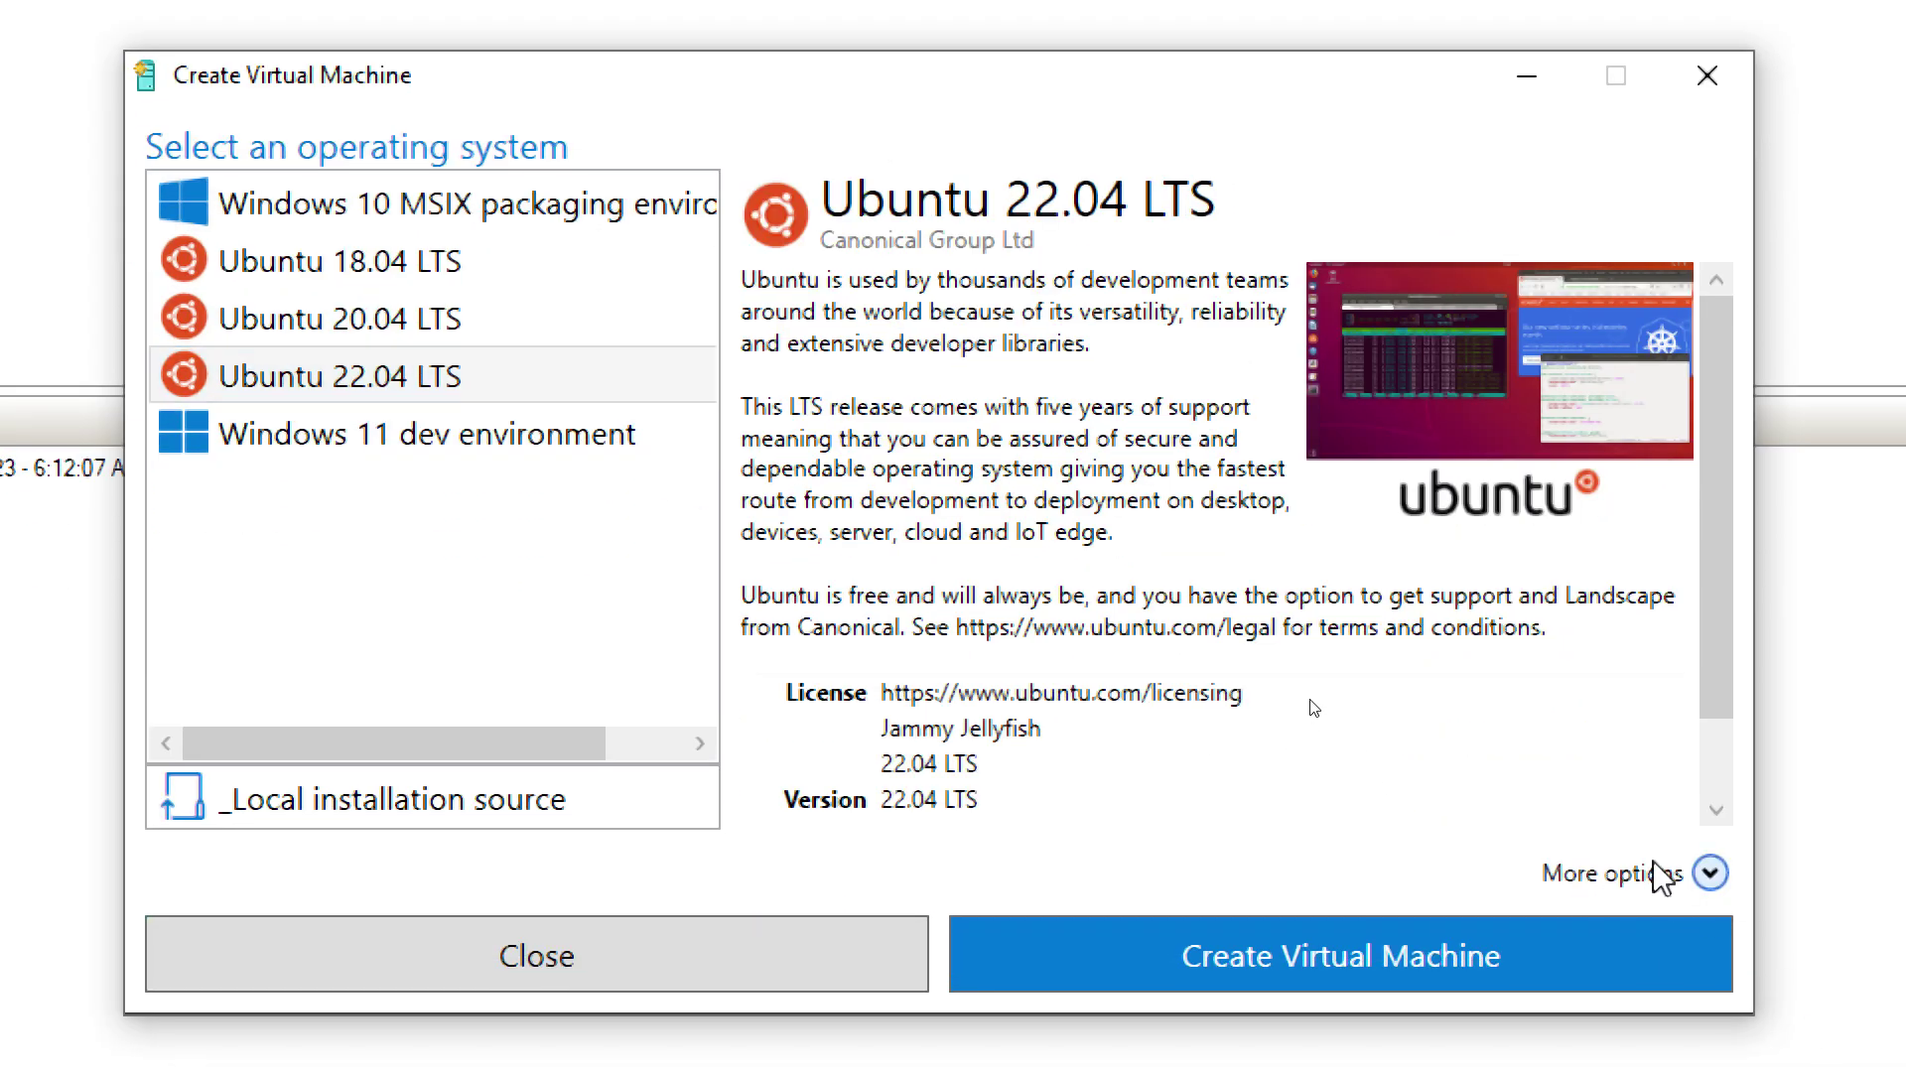
pyautogui.scroll(-1, 1191, 755)
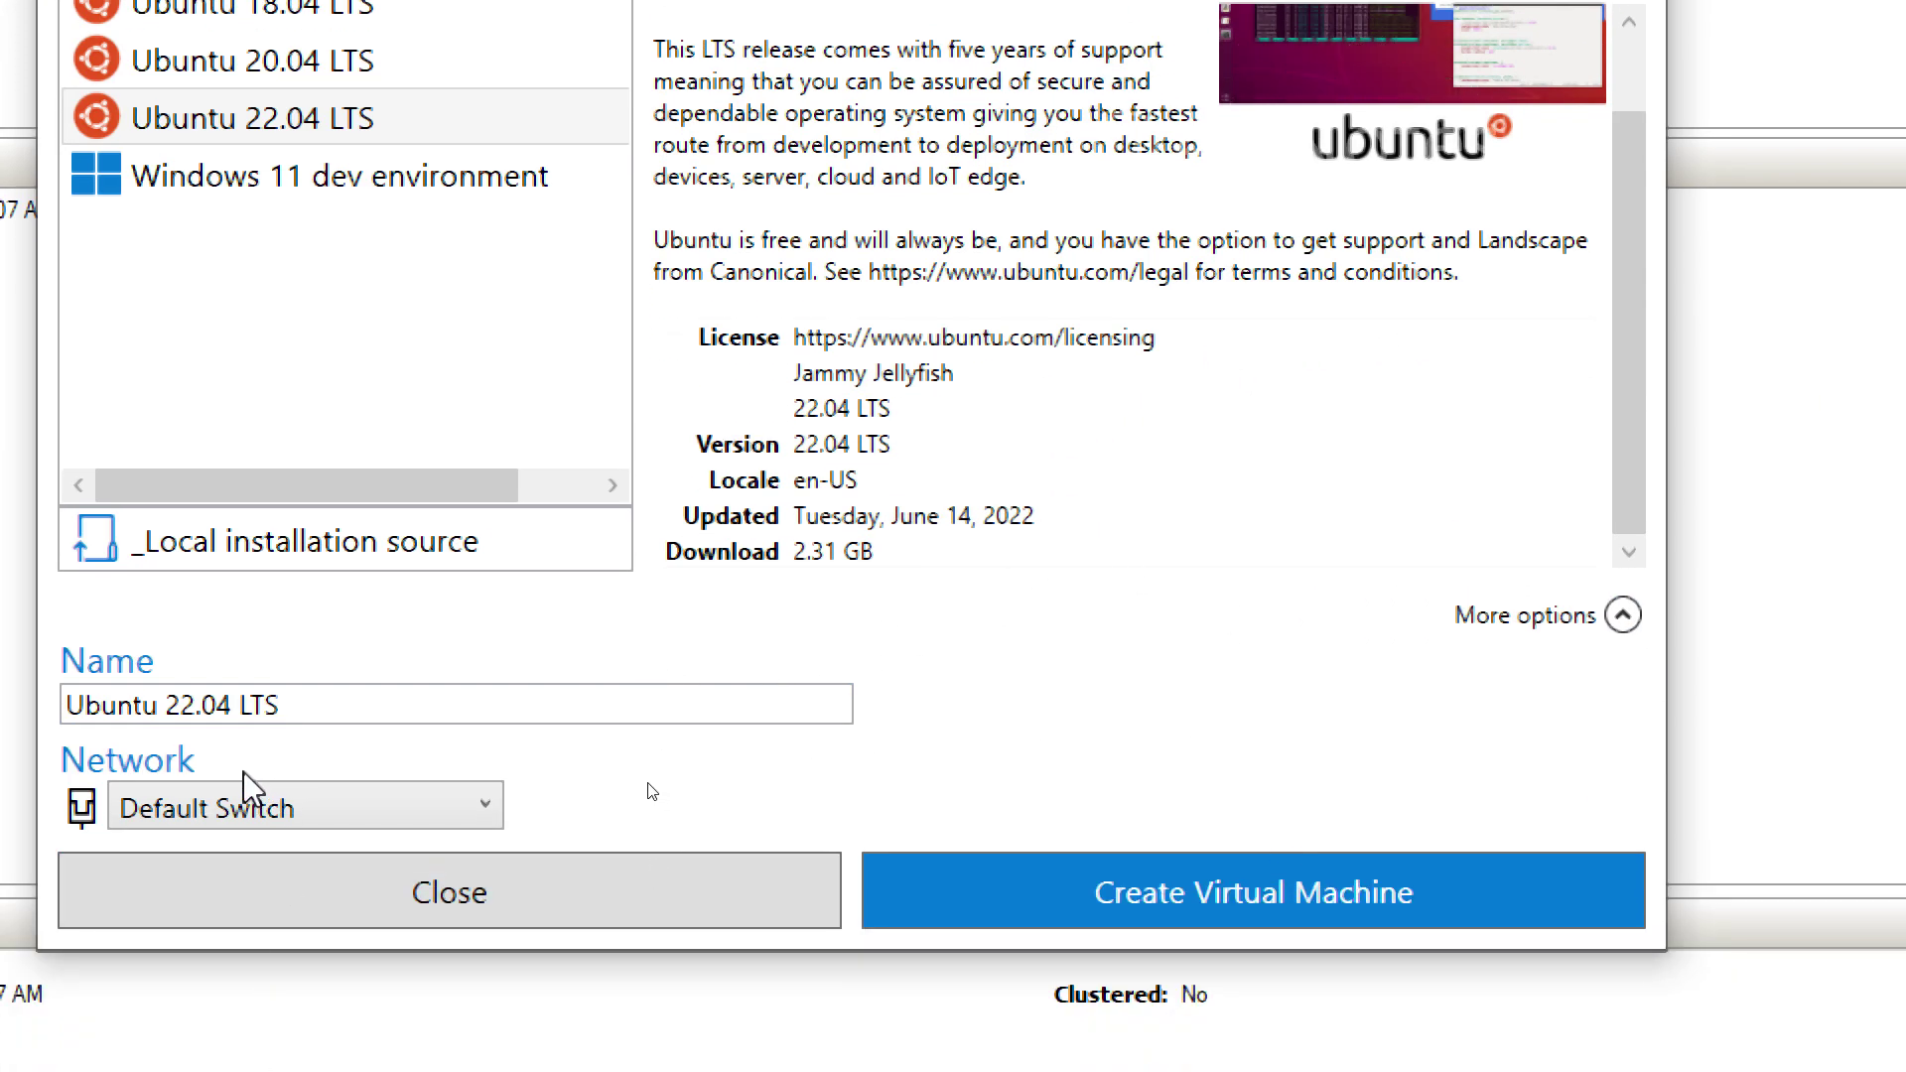
pyautogui.click(1307, 906)
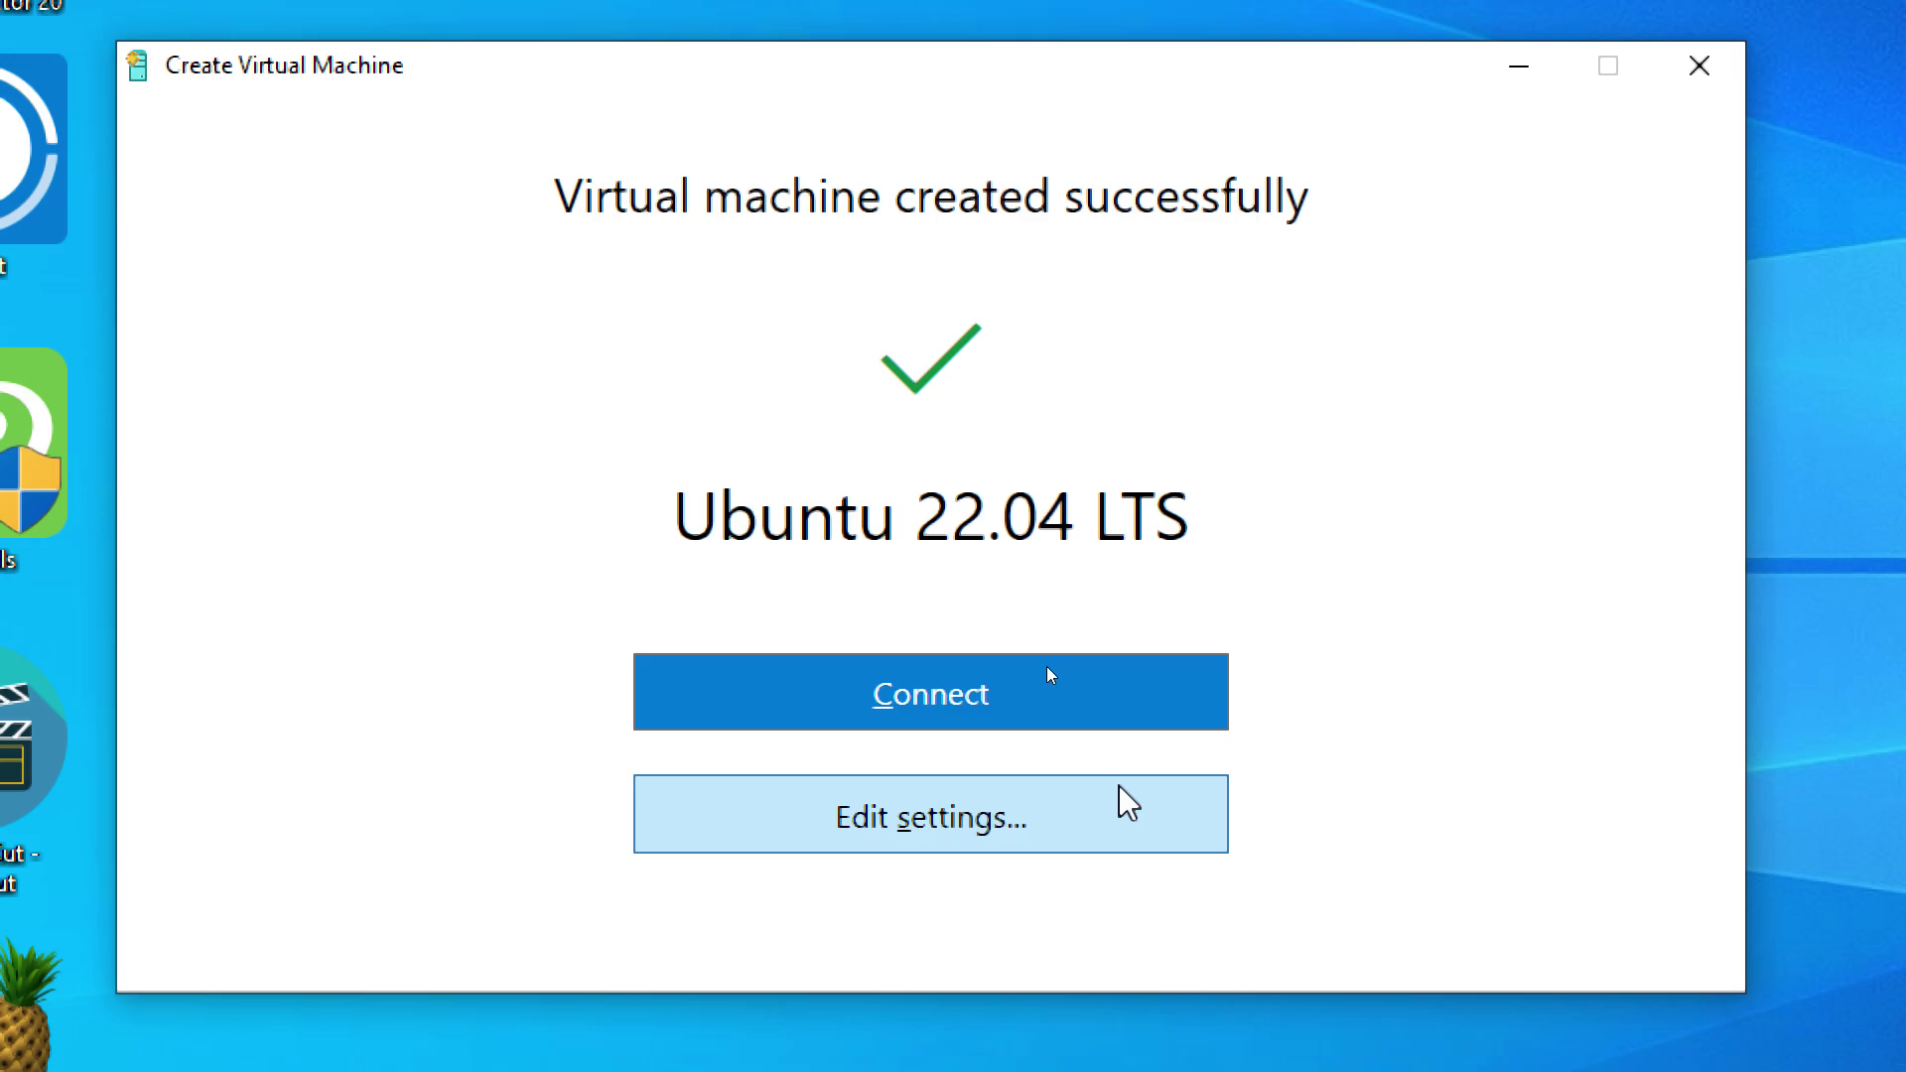
# Step: Open the Ubuntu 22.04 LTS VM settings and inspect the firmware boot order and network boot entry
pyautogui.click(928, 720)
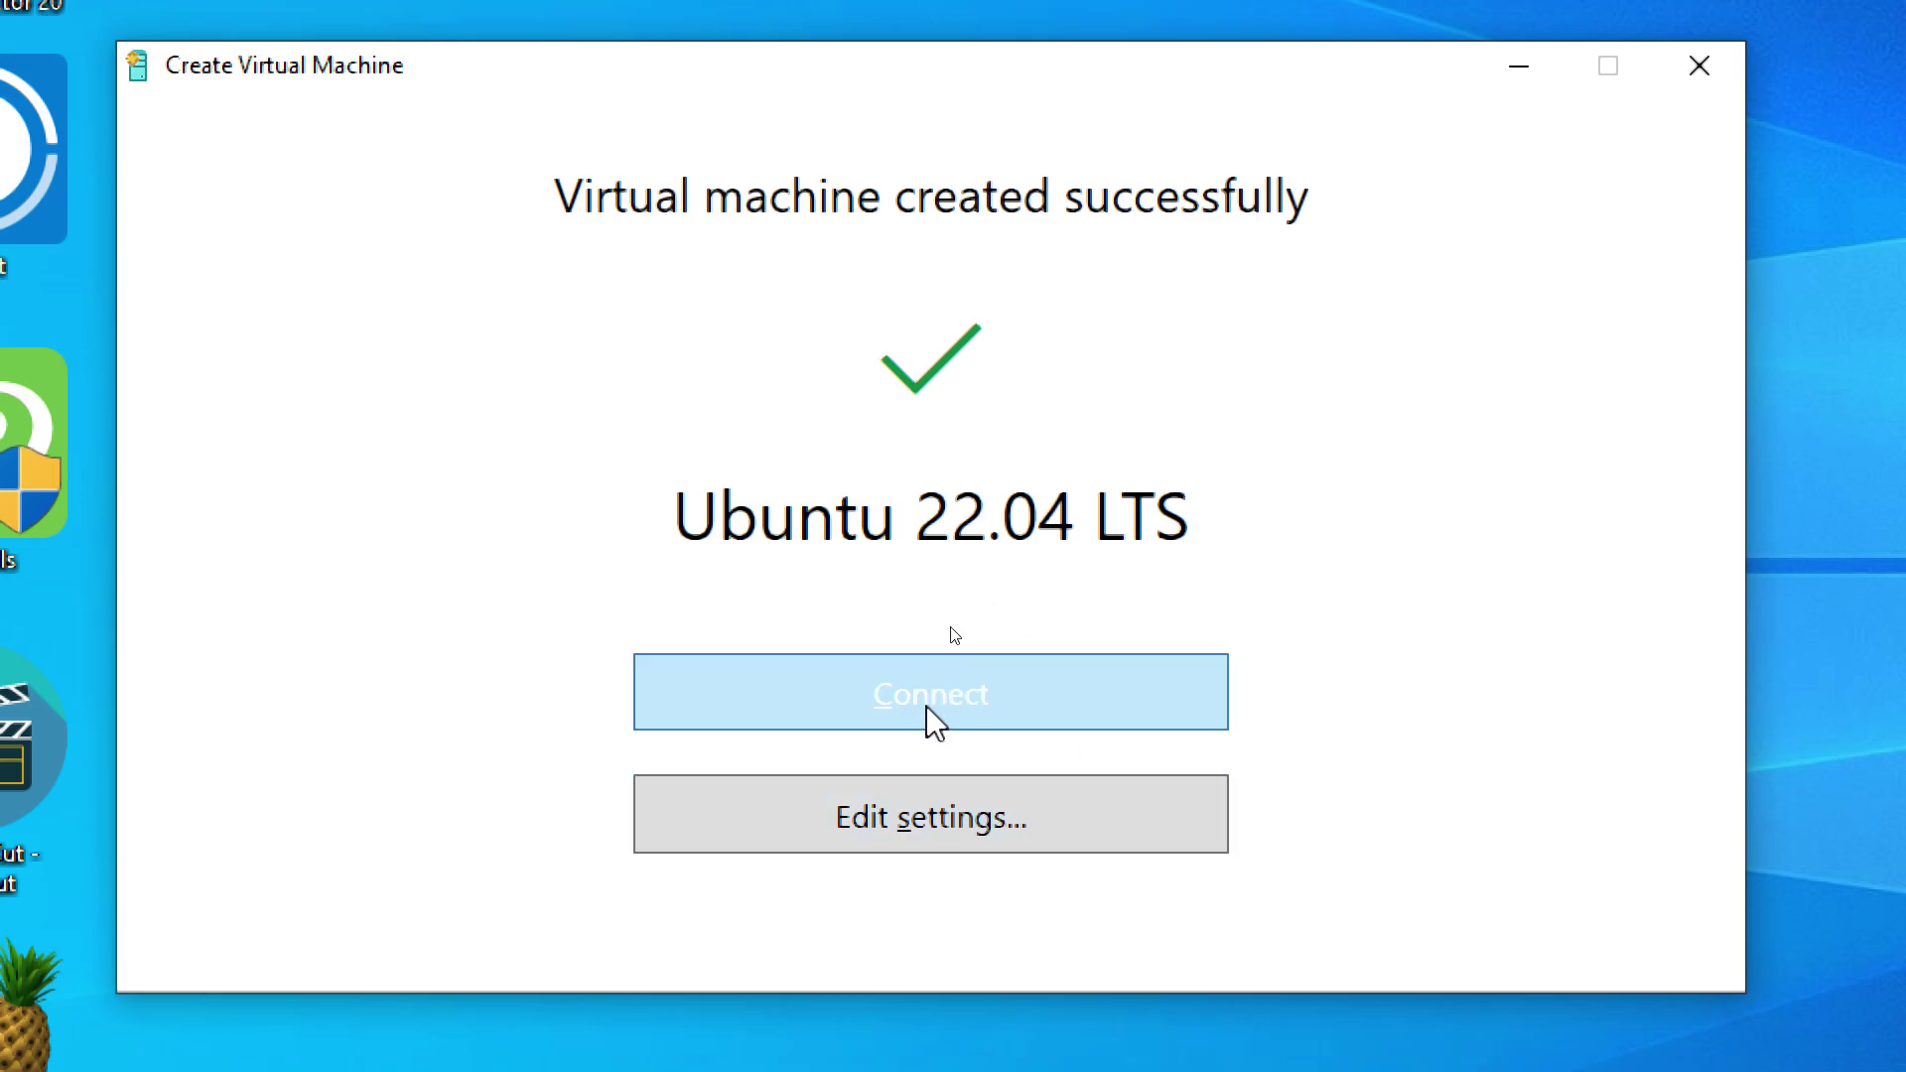
pyautogui.click(899, 822)
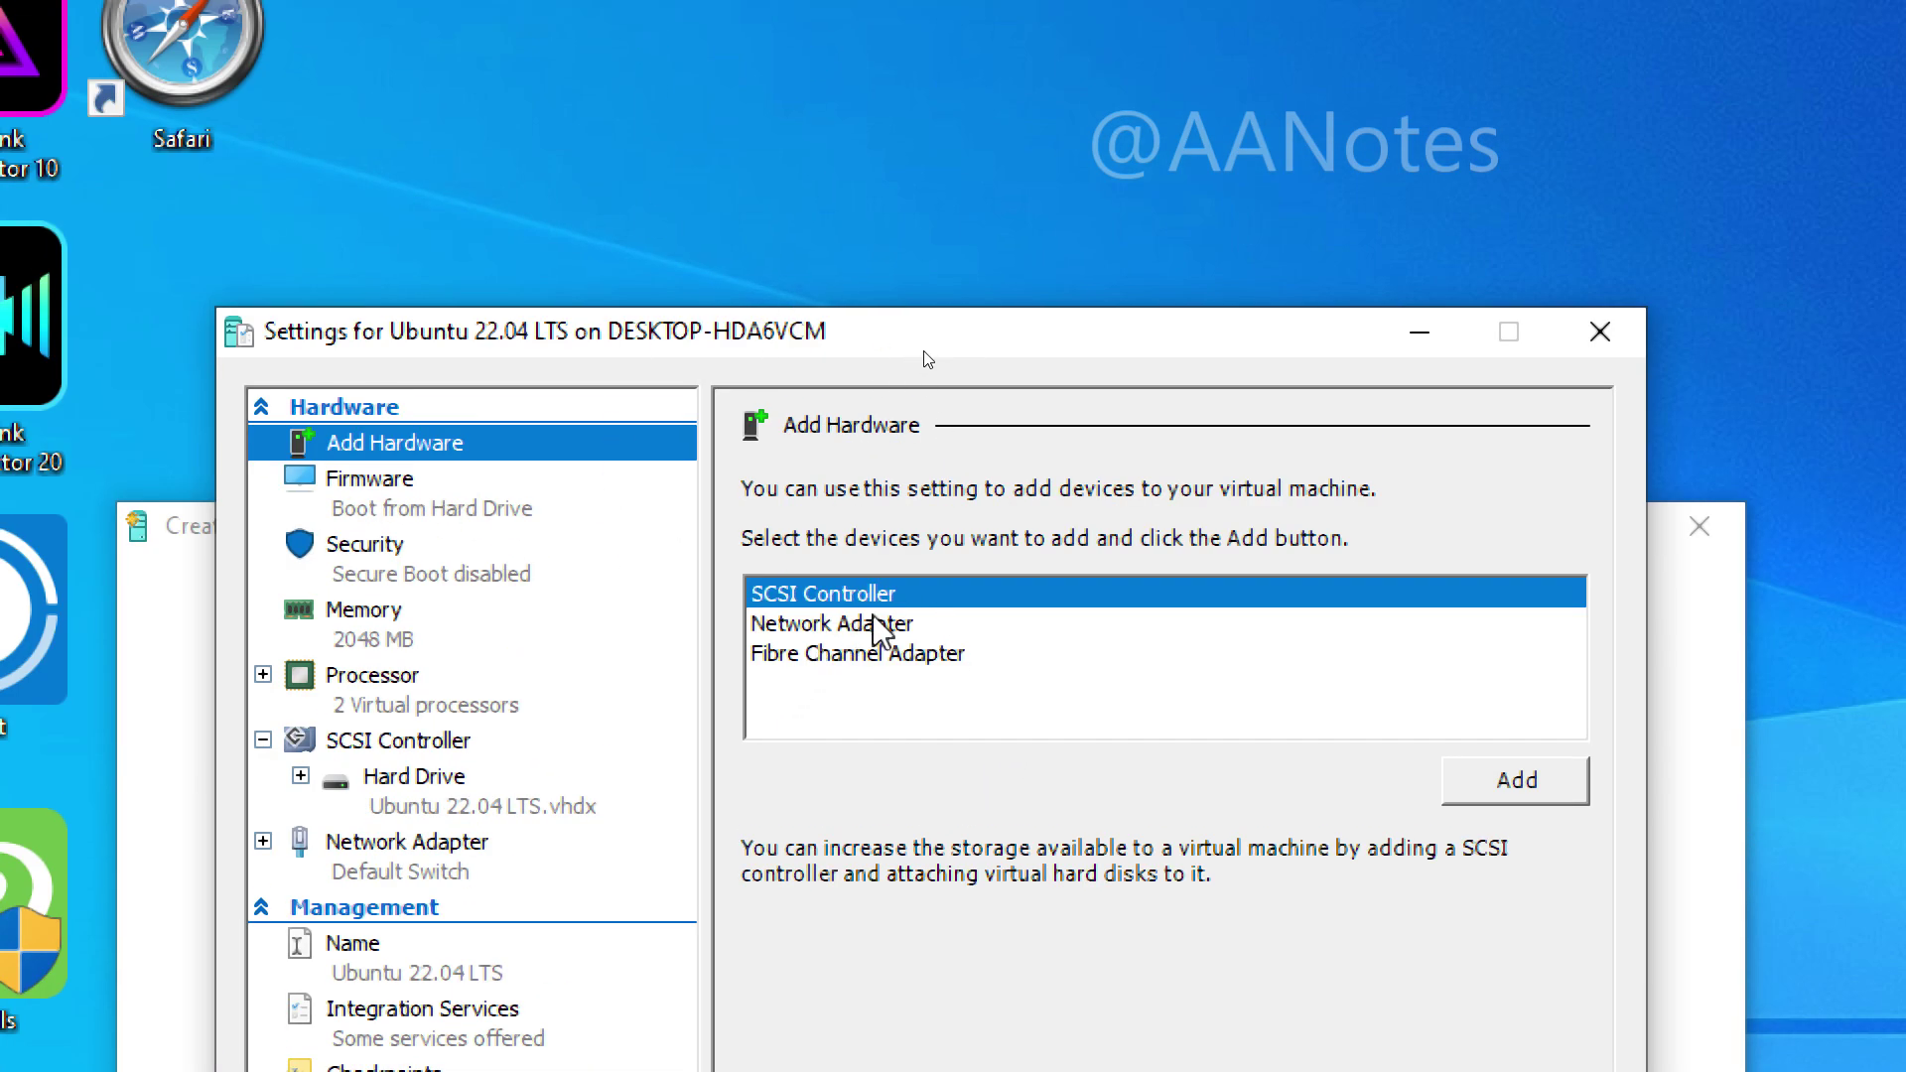
pyautogui.click(854, 653)
pyautogui.click(395, 497)
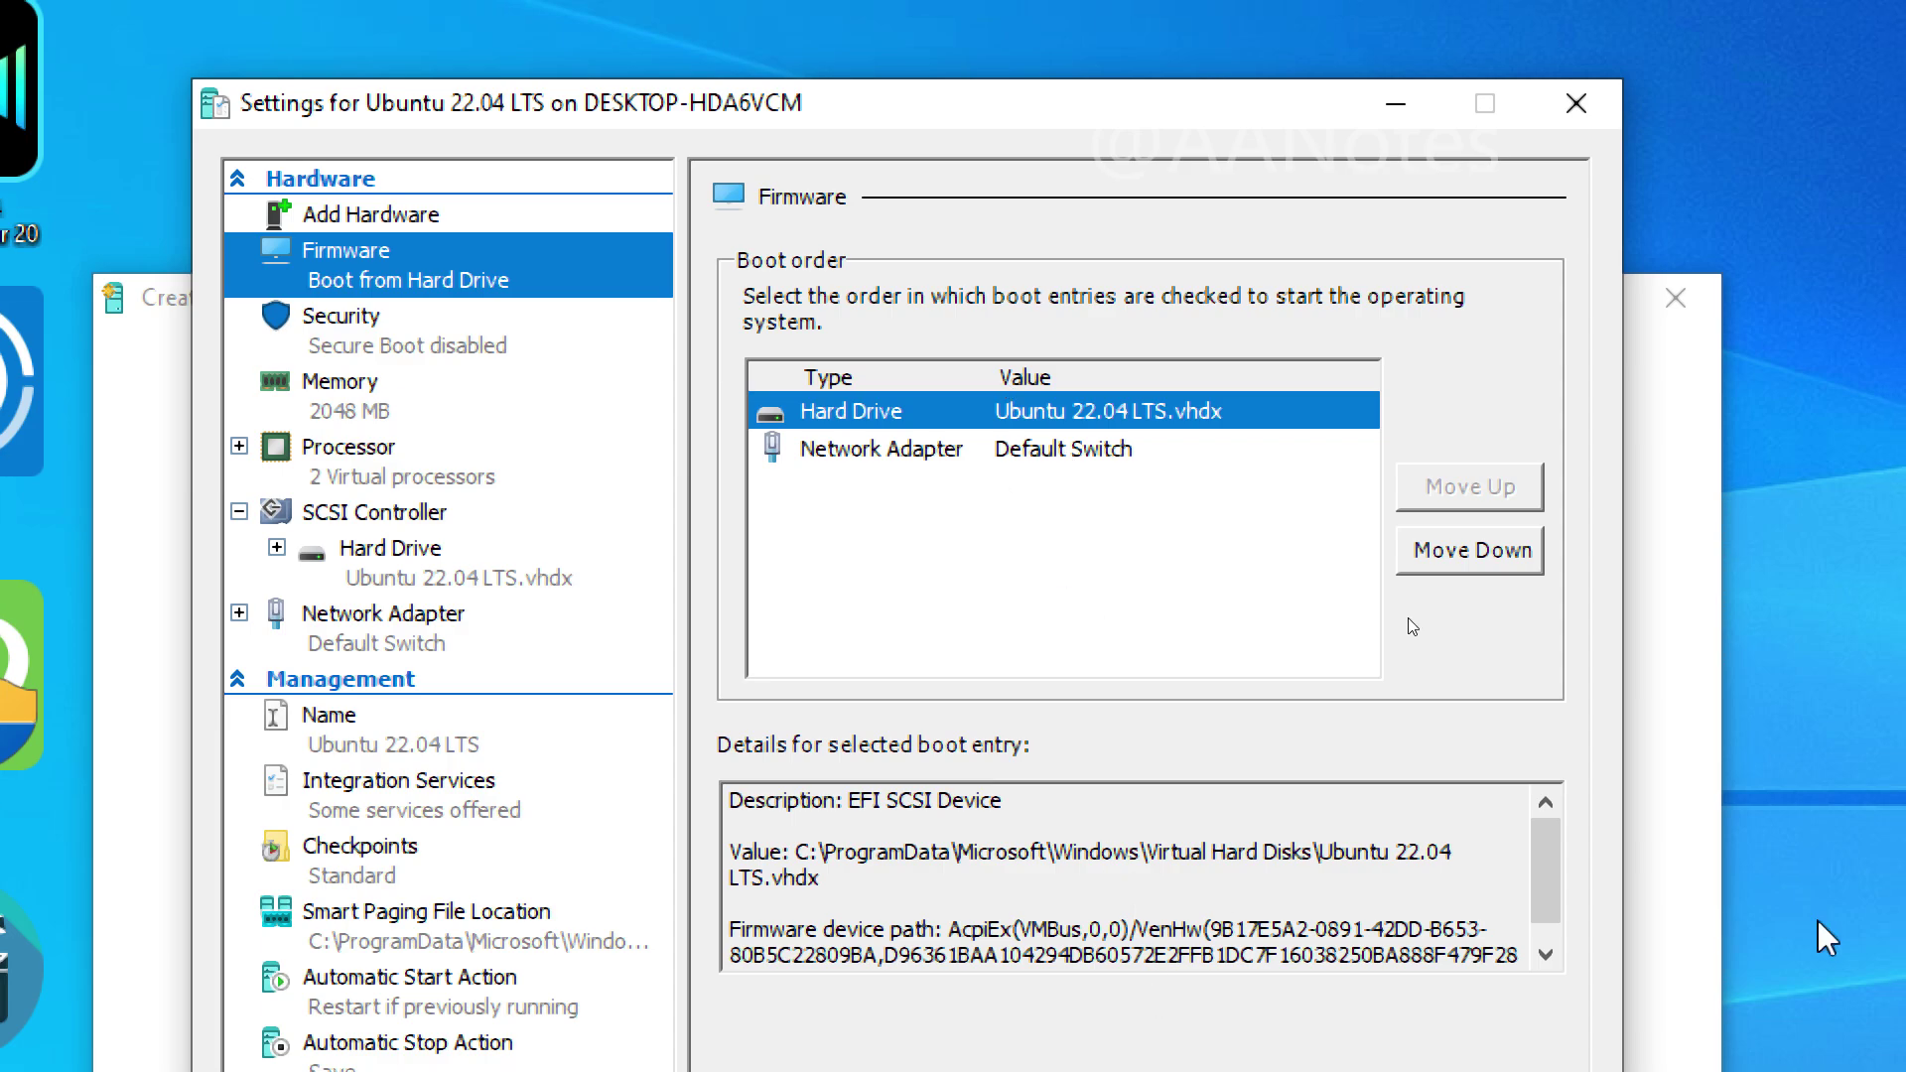
pyautogui.scroll(-1, 1571, 915)
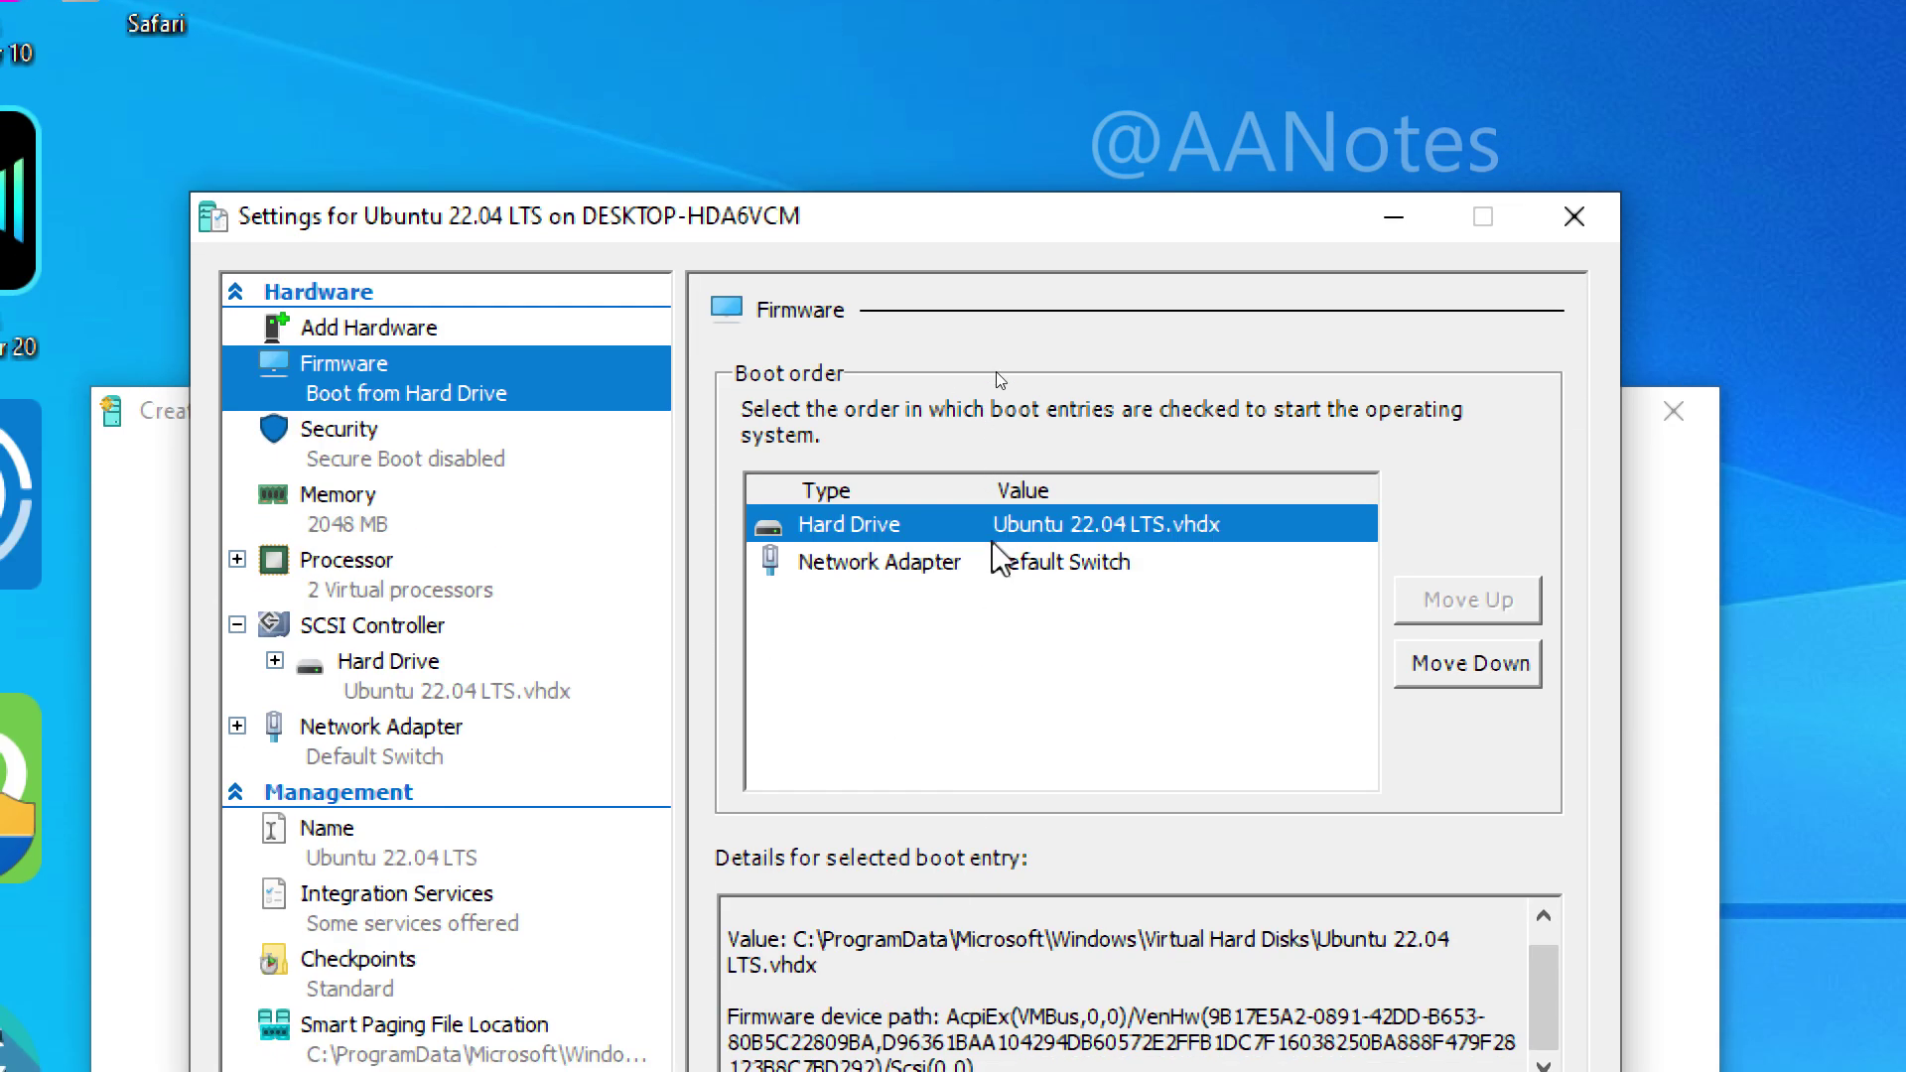
pyautogui.click(996, 558)
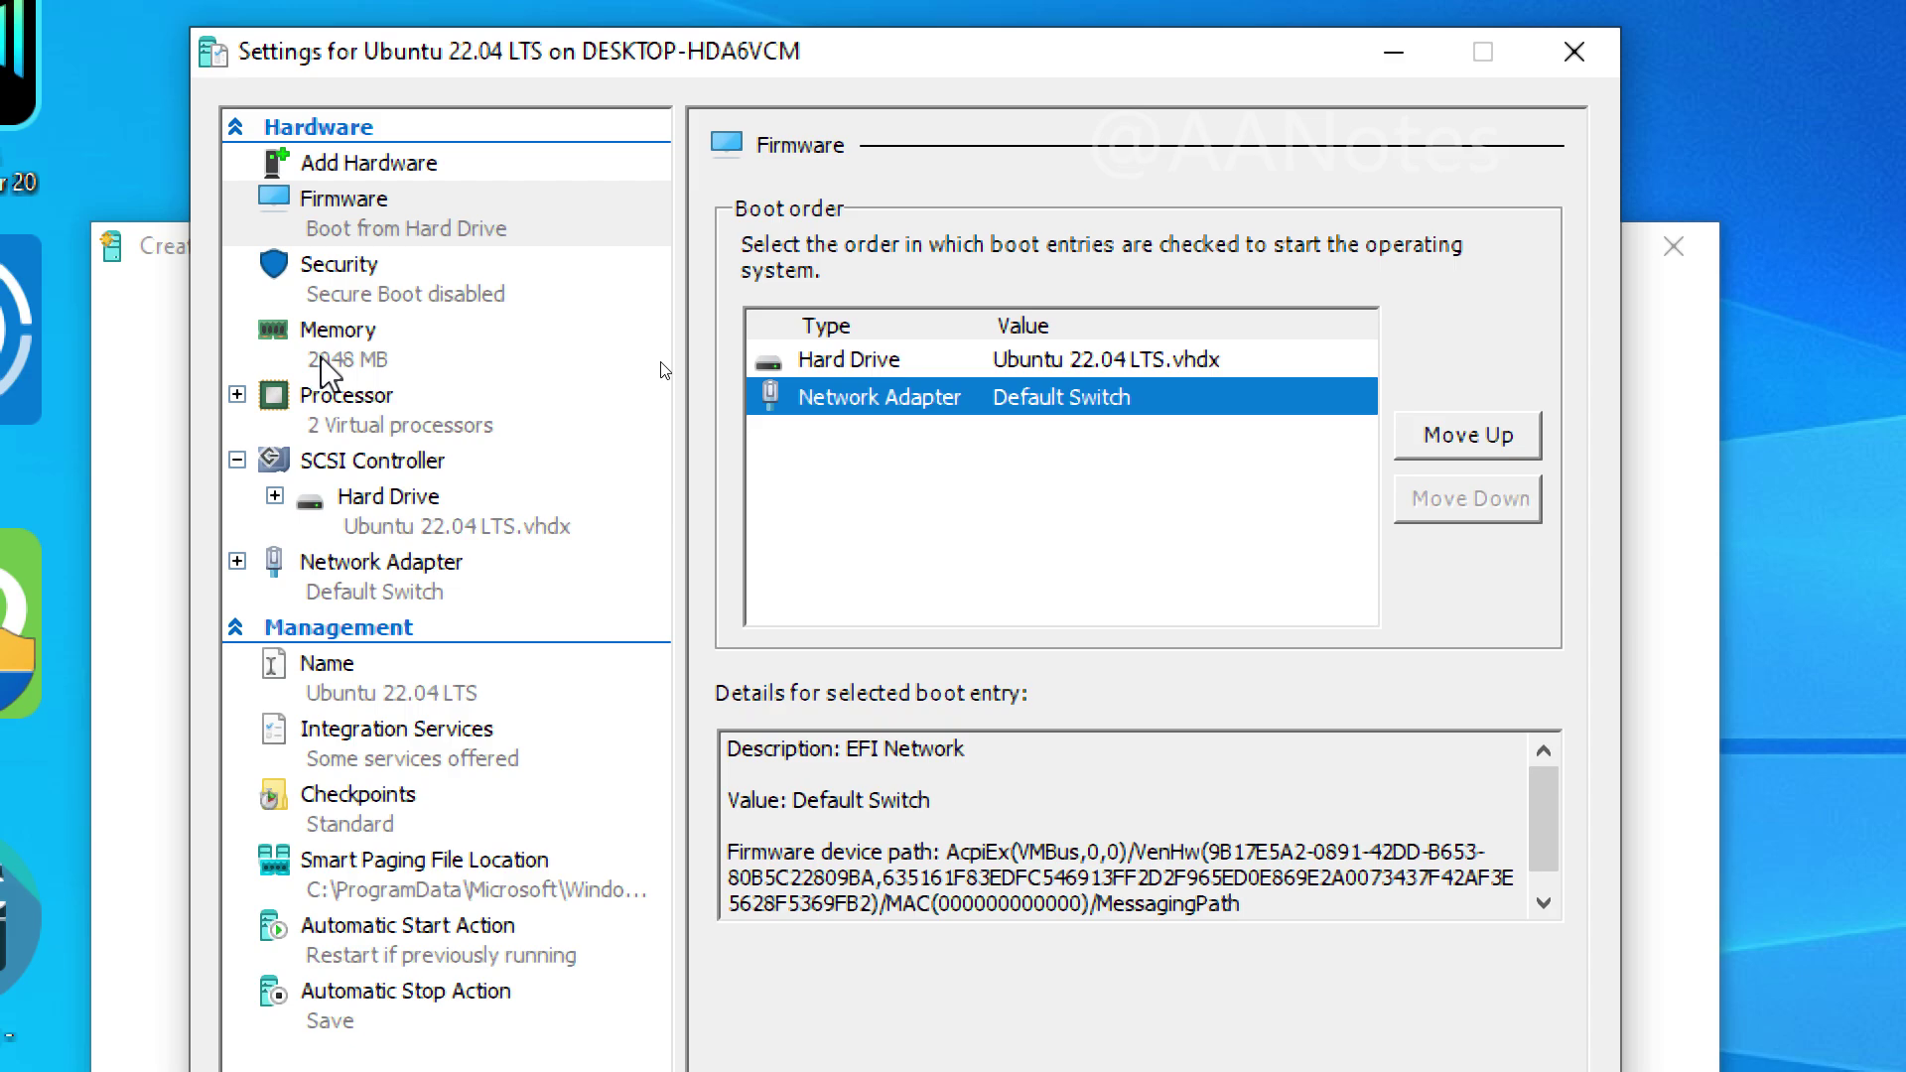
# Step: Review Security (Secure Boot off), Memory (2048 MB), Processor (2 virtual processors) and Hard Drive settings
pyautogui.click(383, 294)
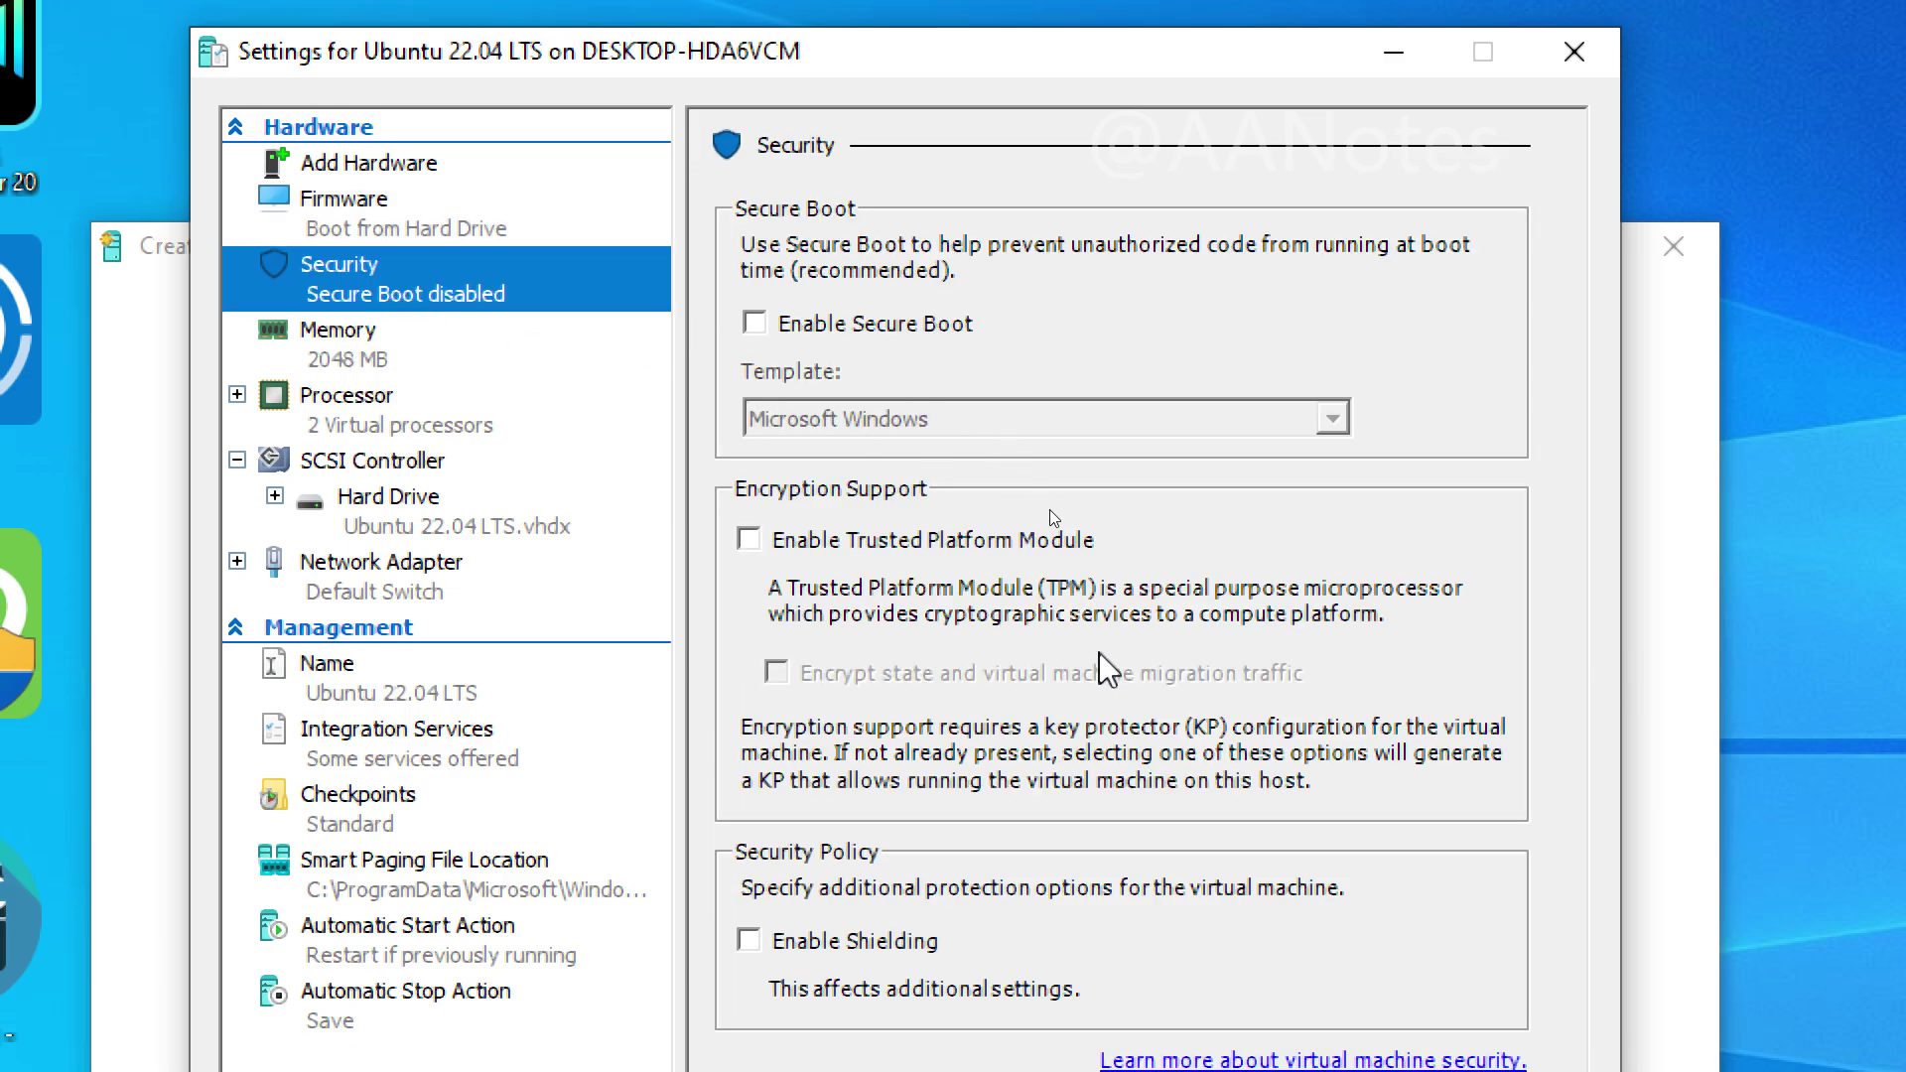
pyautogui.click(358, 349)
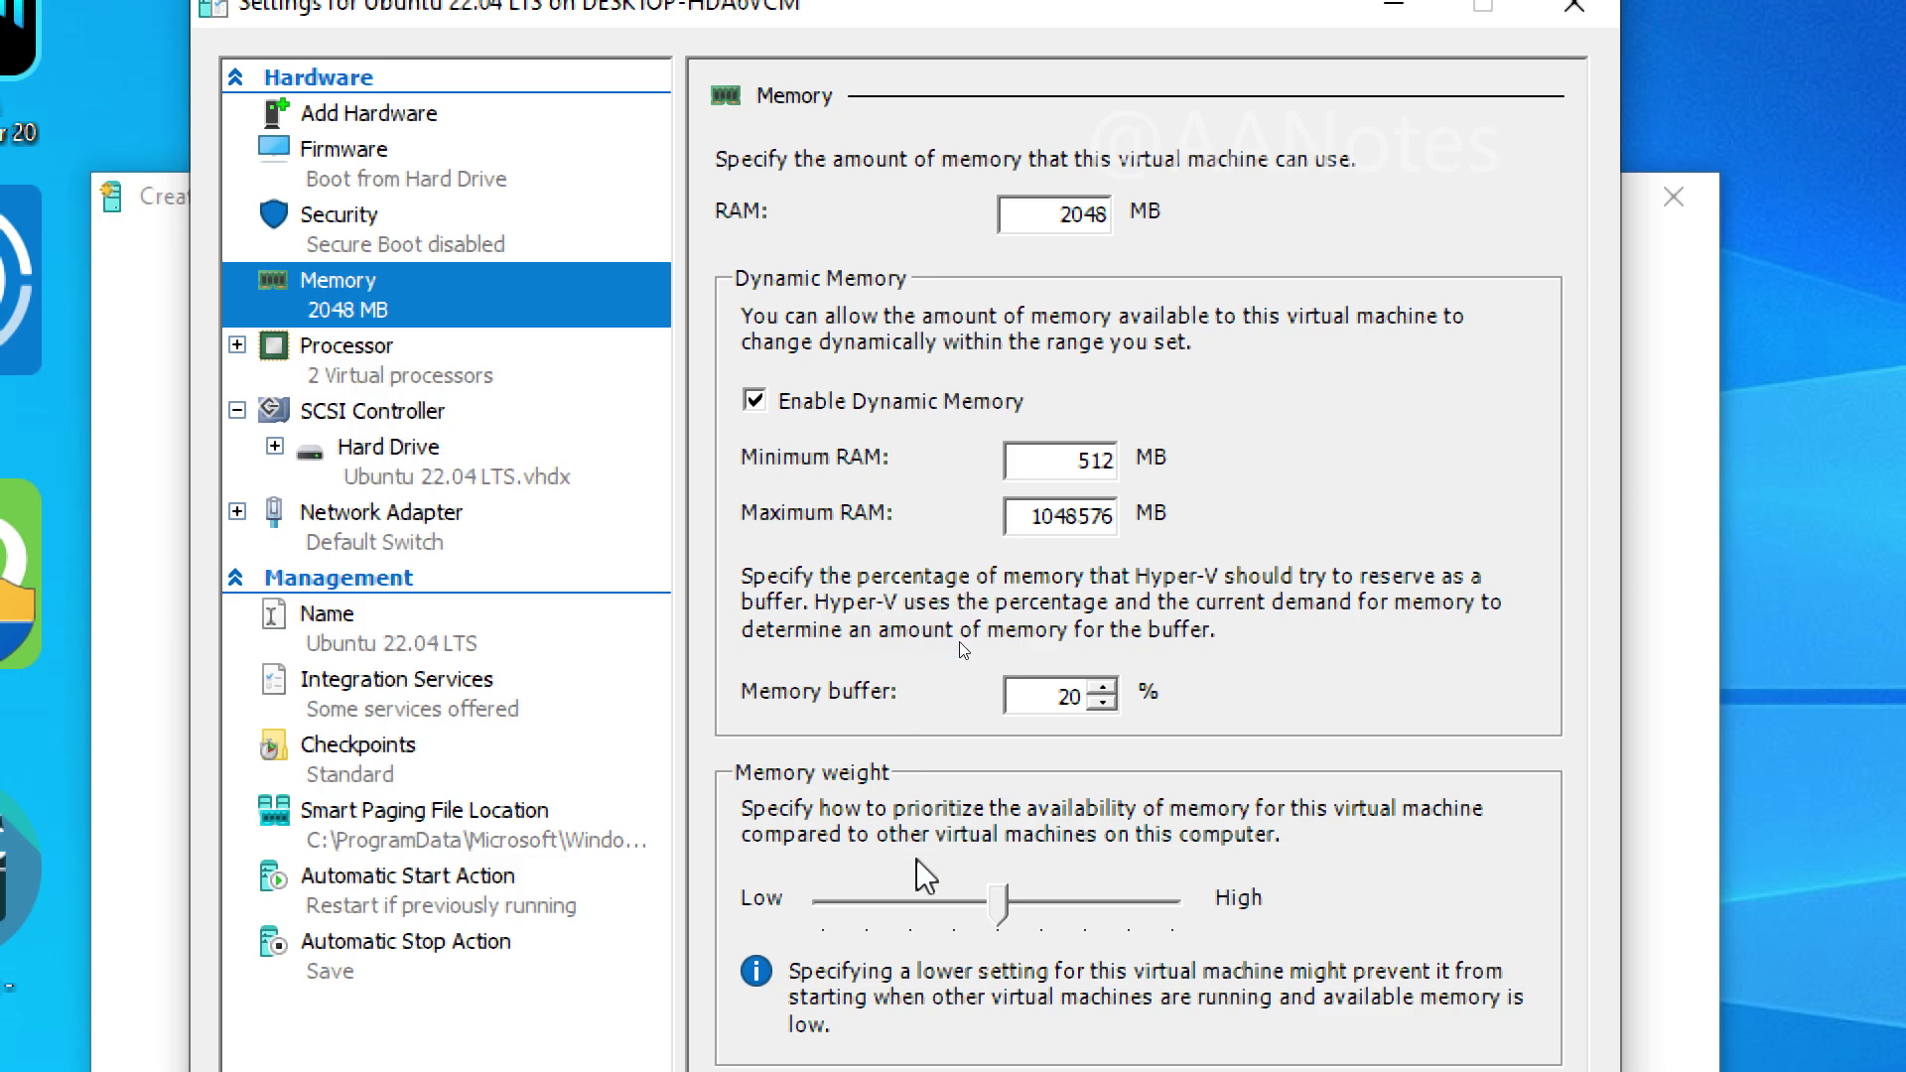
pyautogui.click(402, 369)
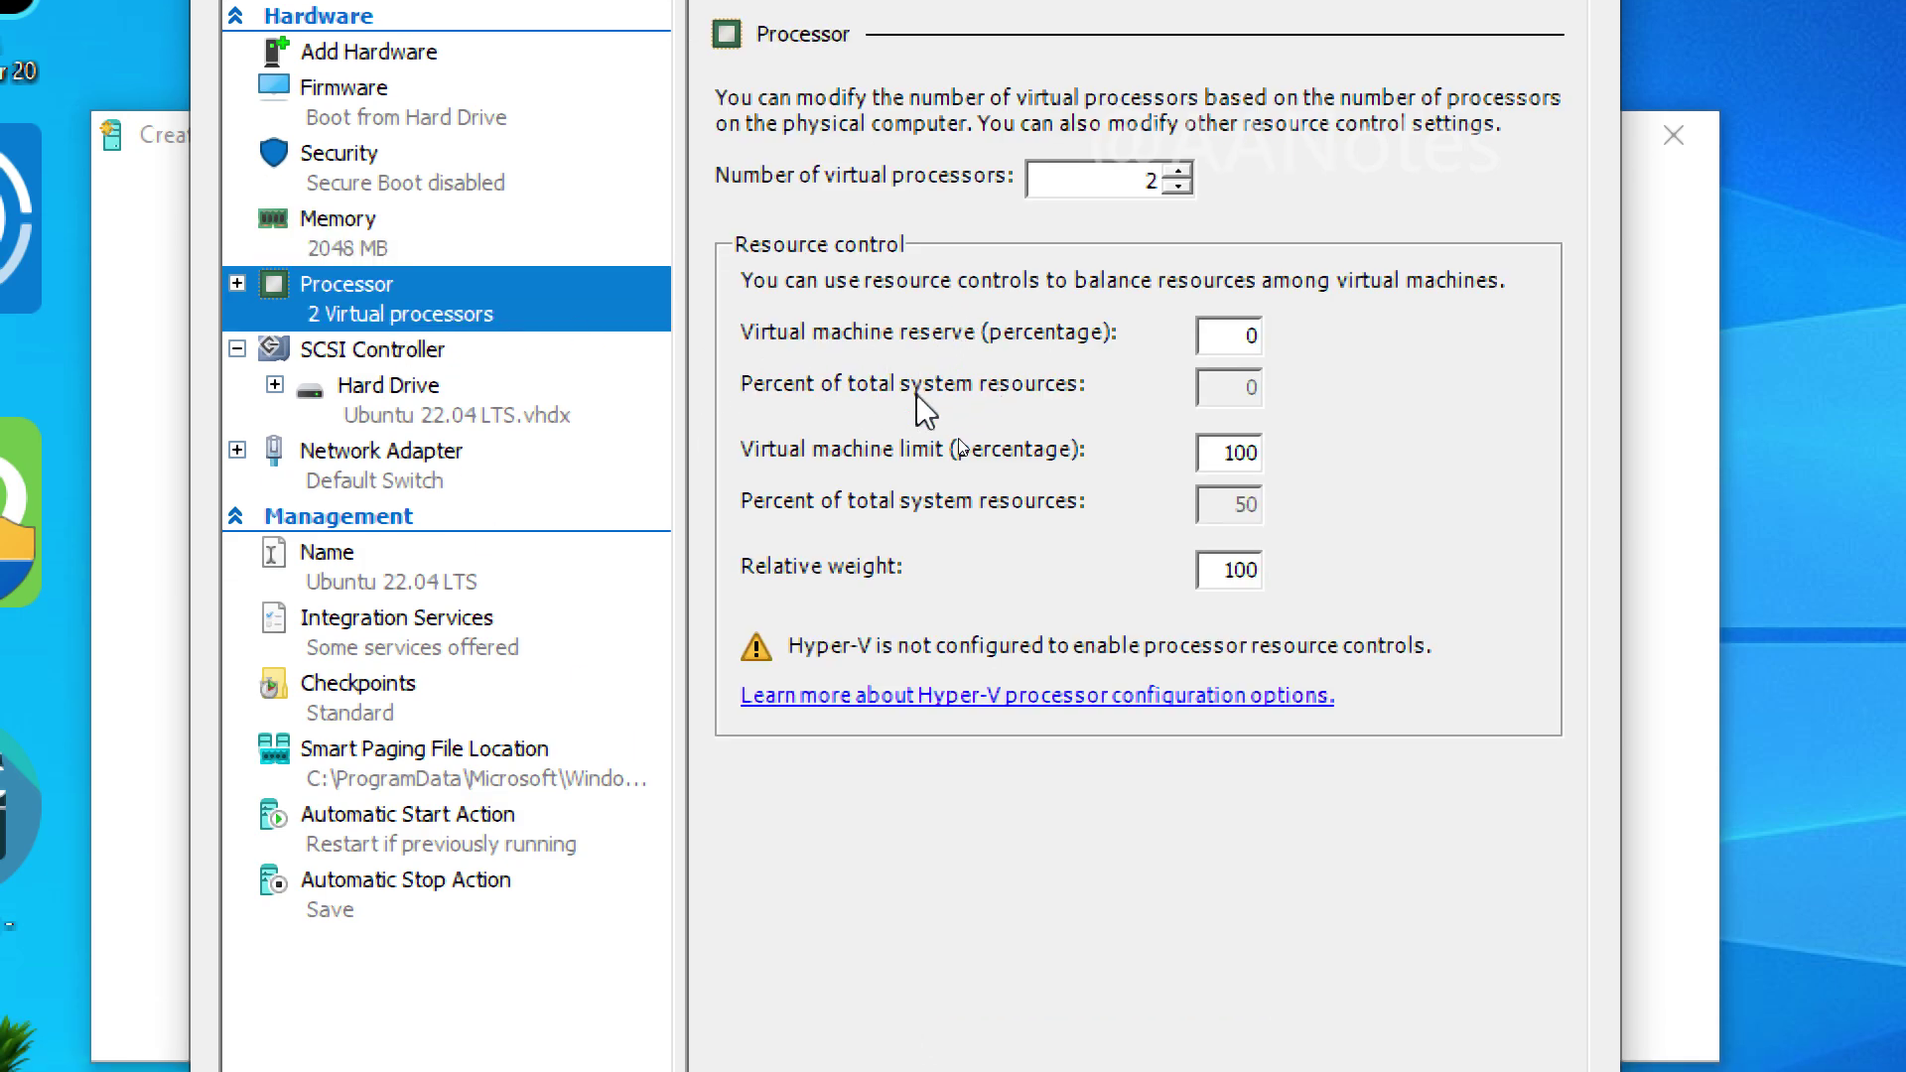
pyautogui.click(393, 415)
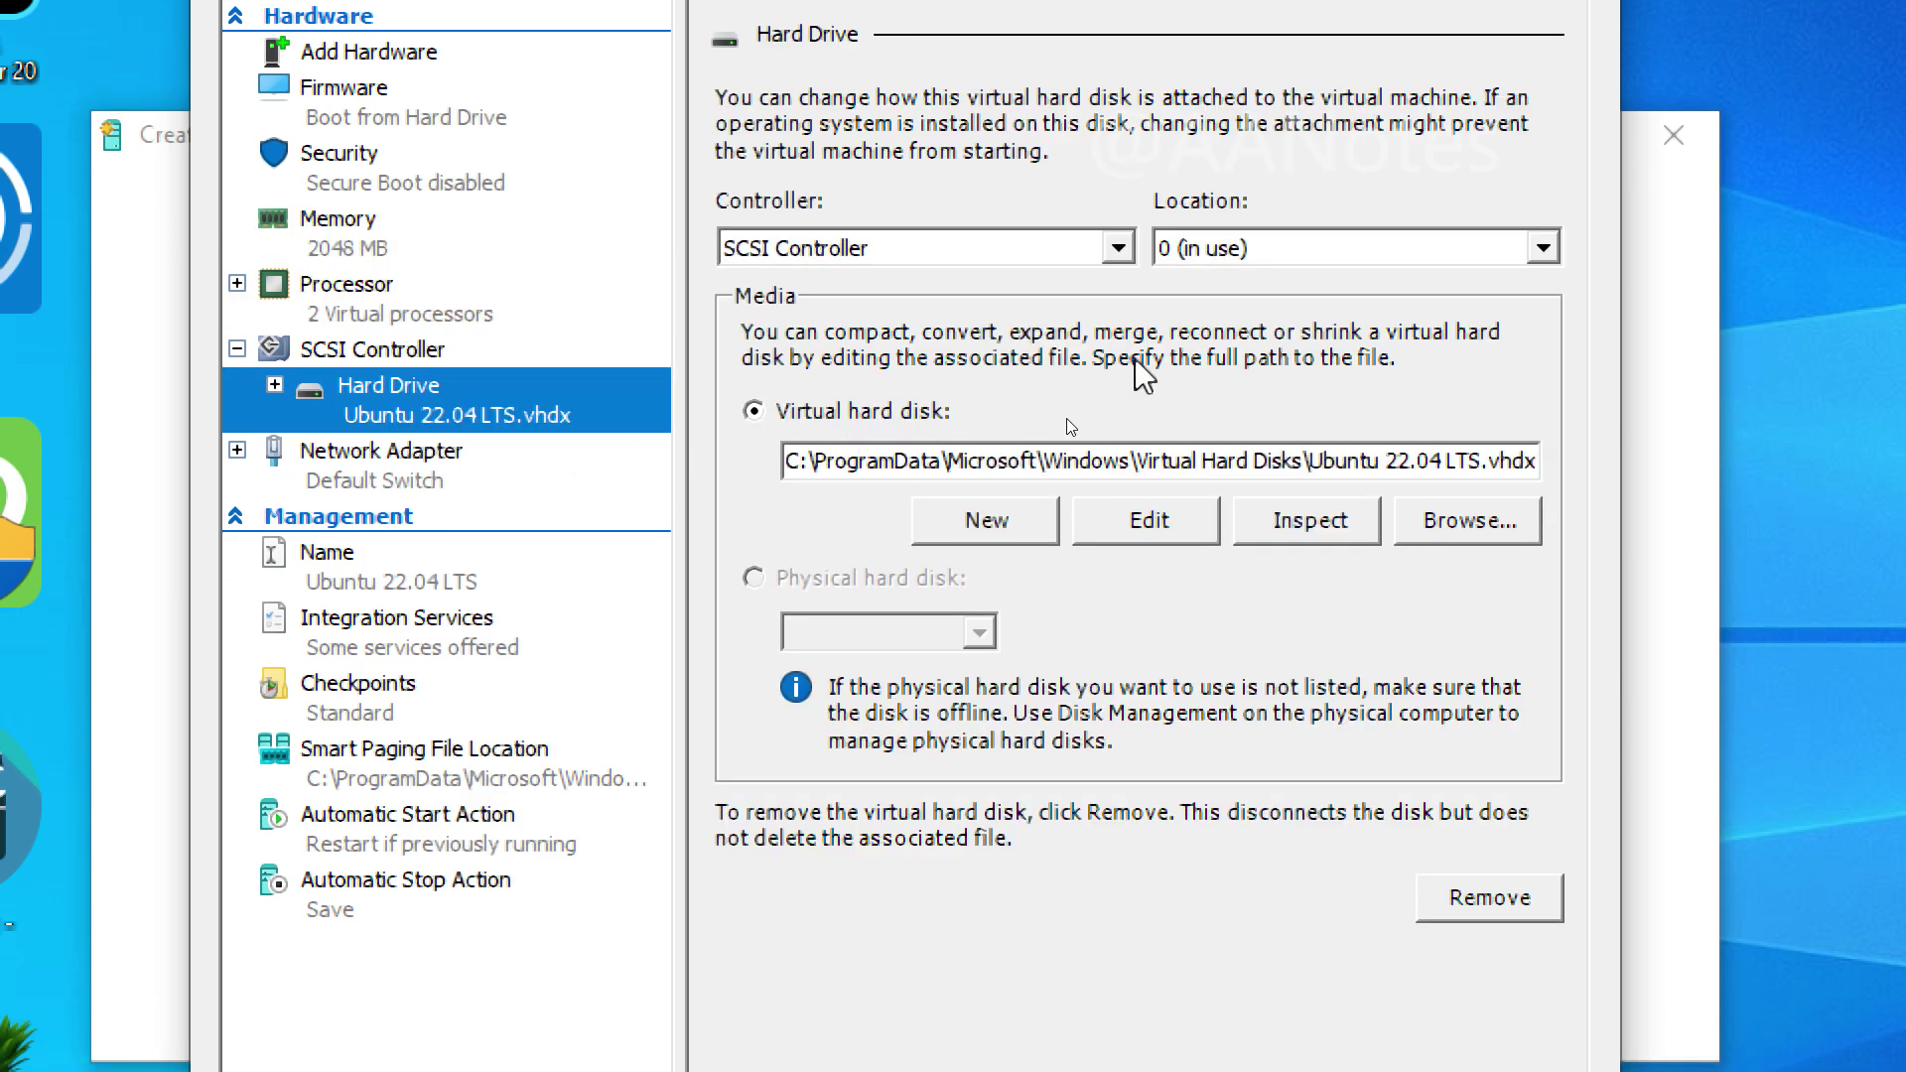
# Step: Step through the Edit Virtual Hard Disk Wizard to the compact summary, cancel it, and view Network Adapter
pyautogui.click(1152, 522)
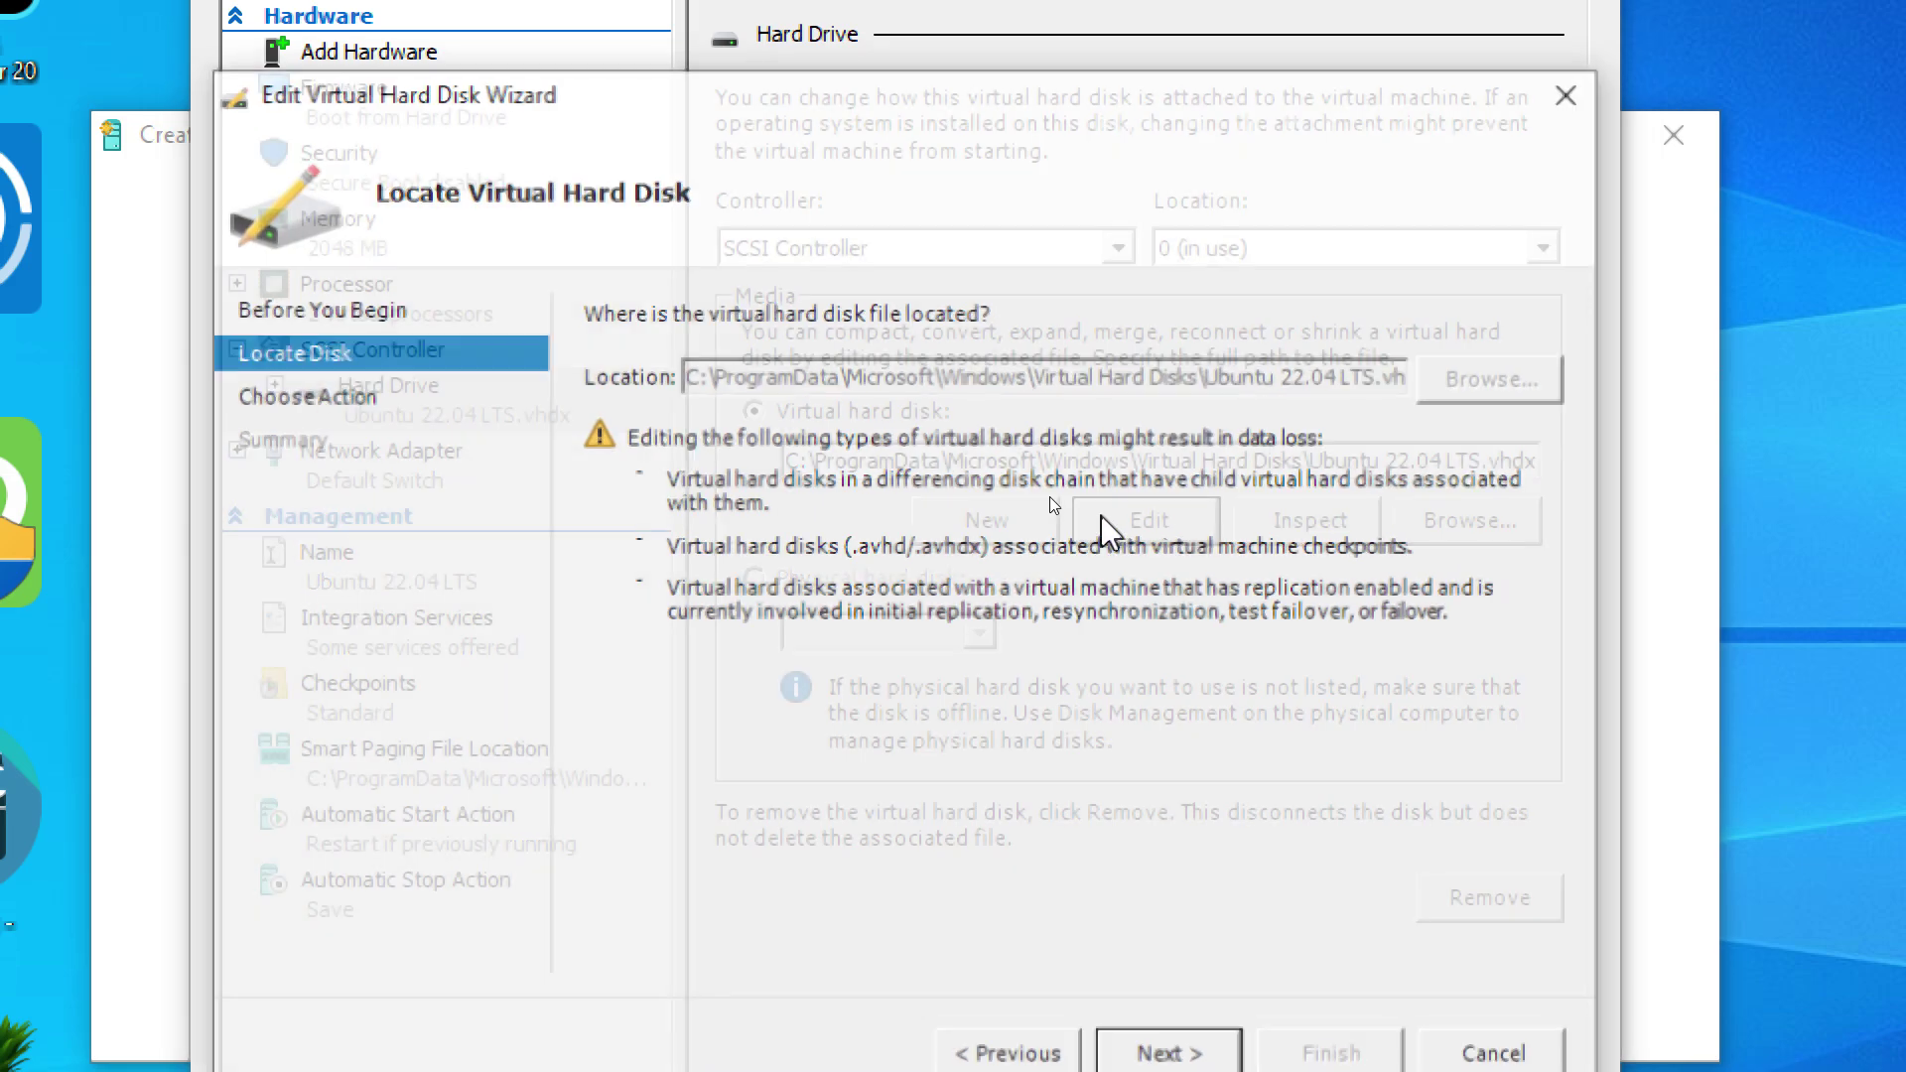
pyautogui.click(1204, 1015)
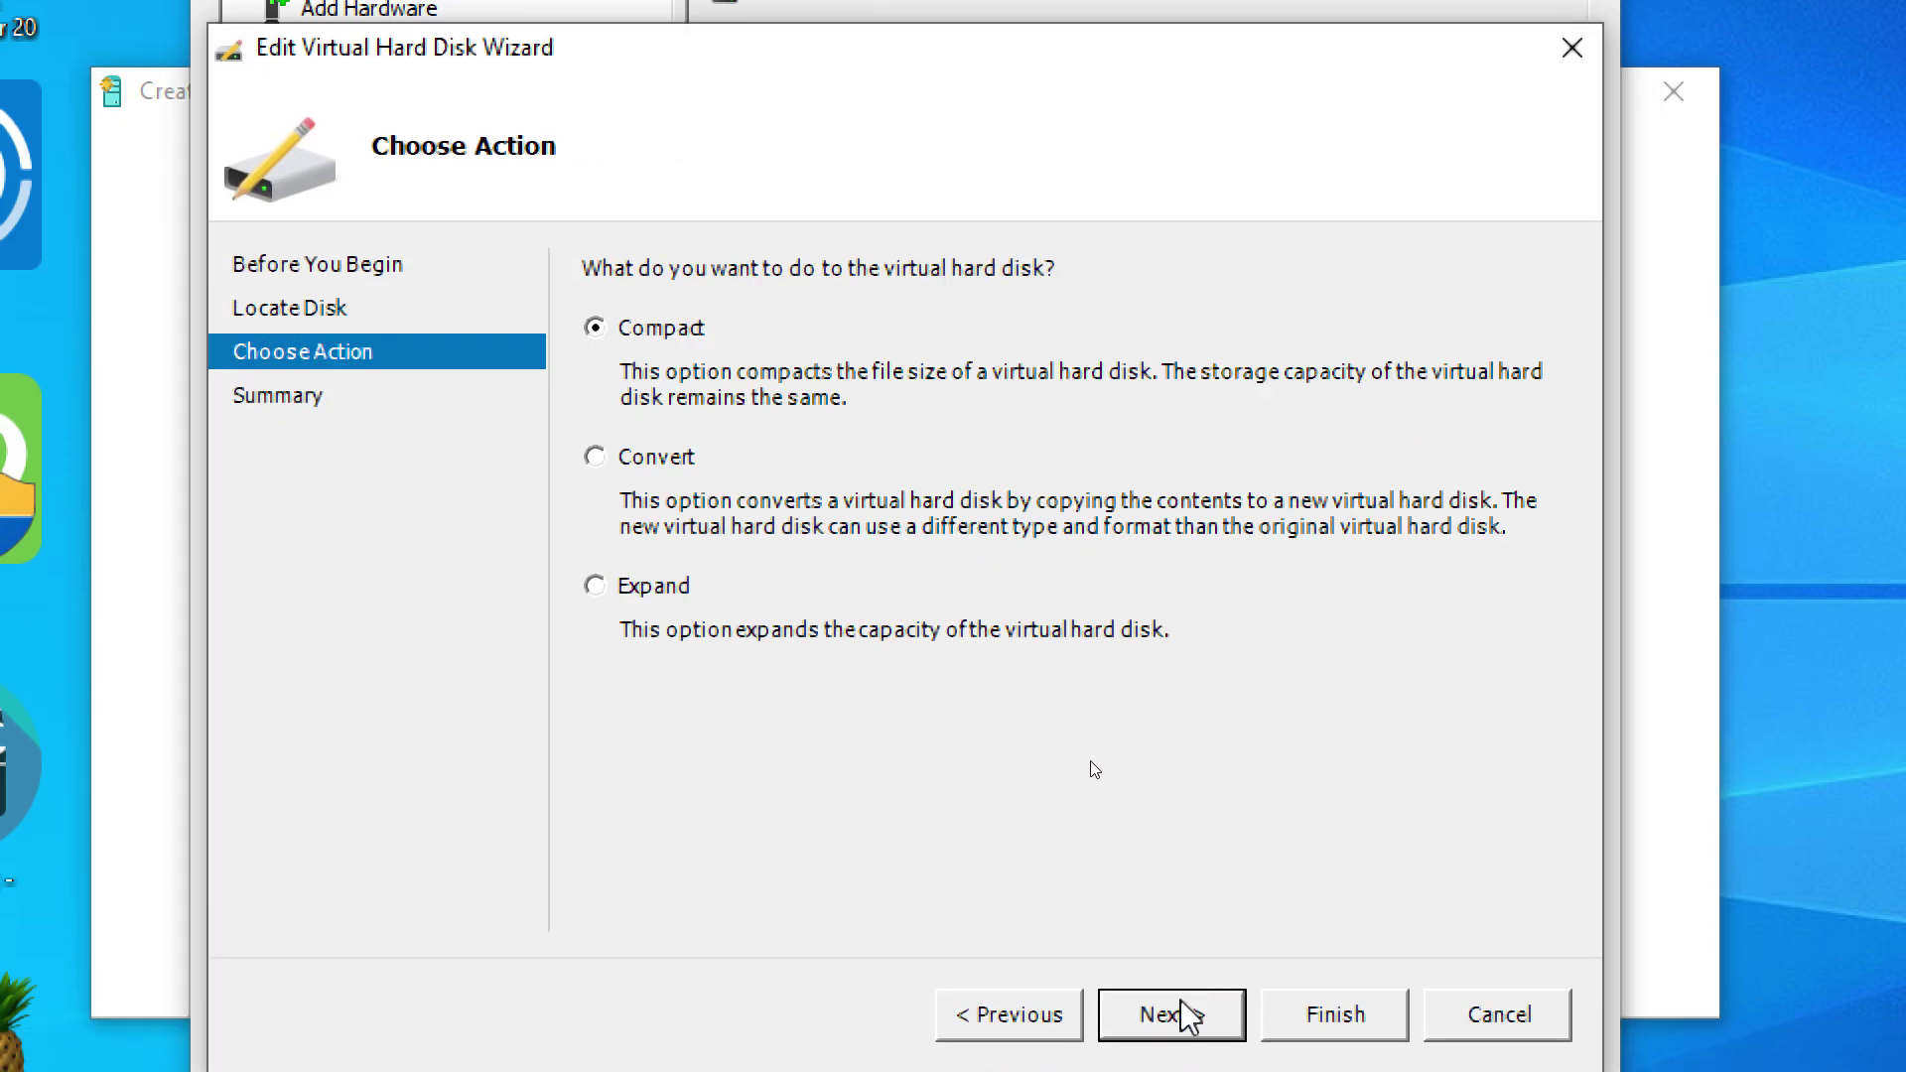
pyautogui.click(1206, 1012)
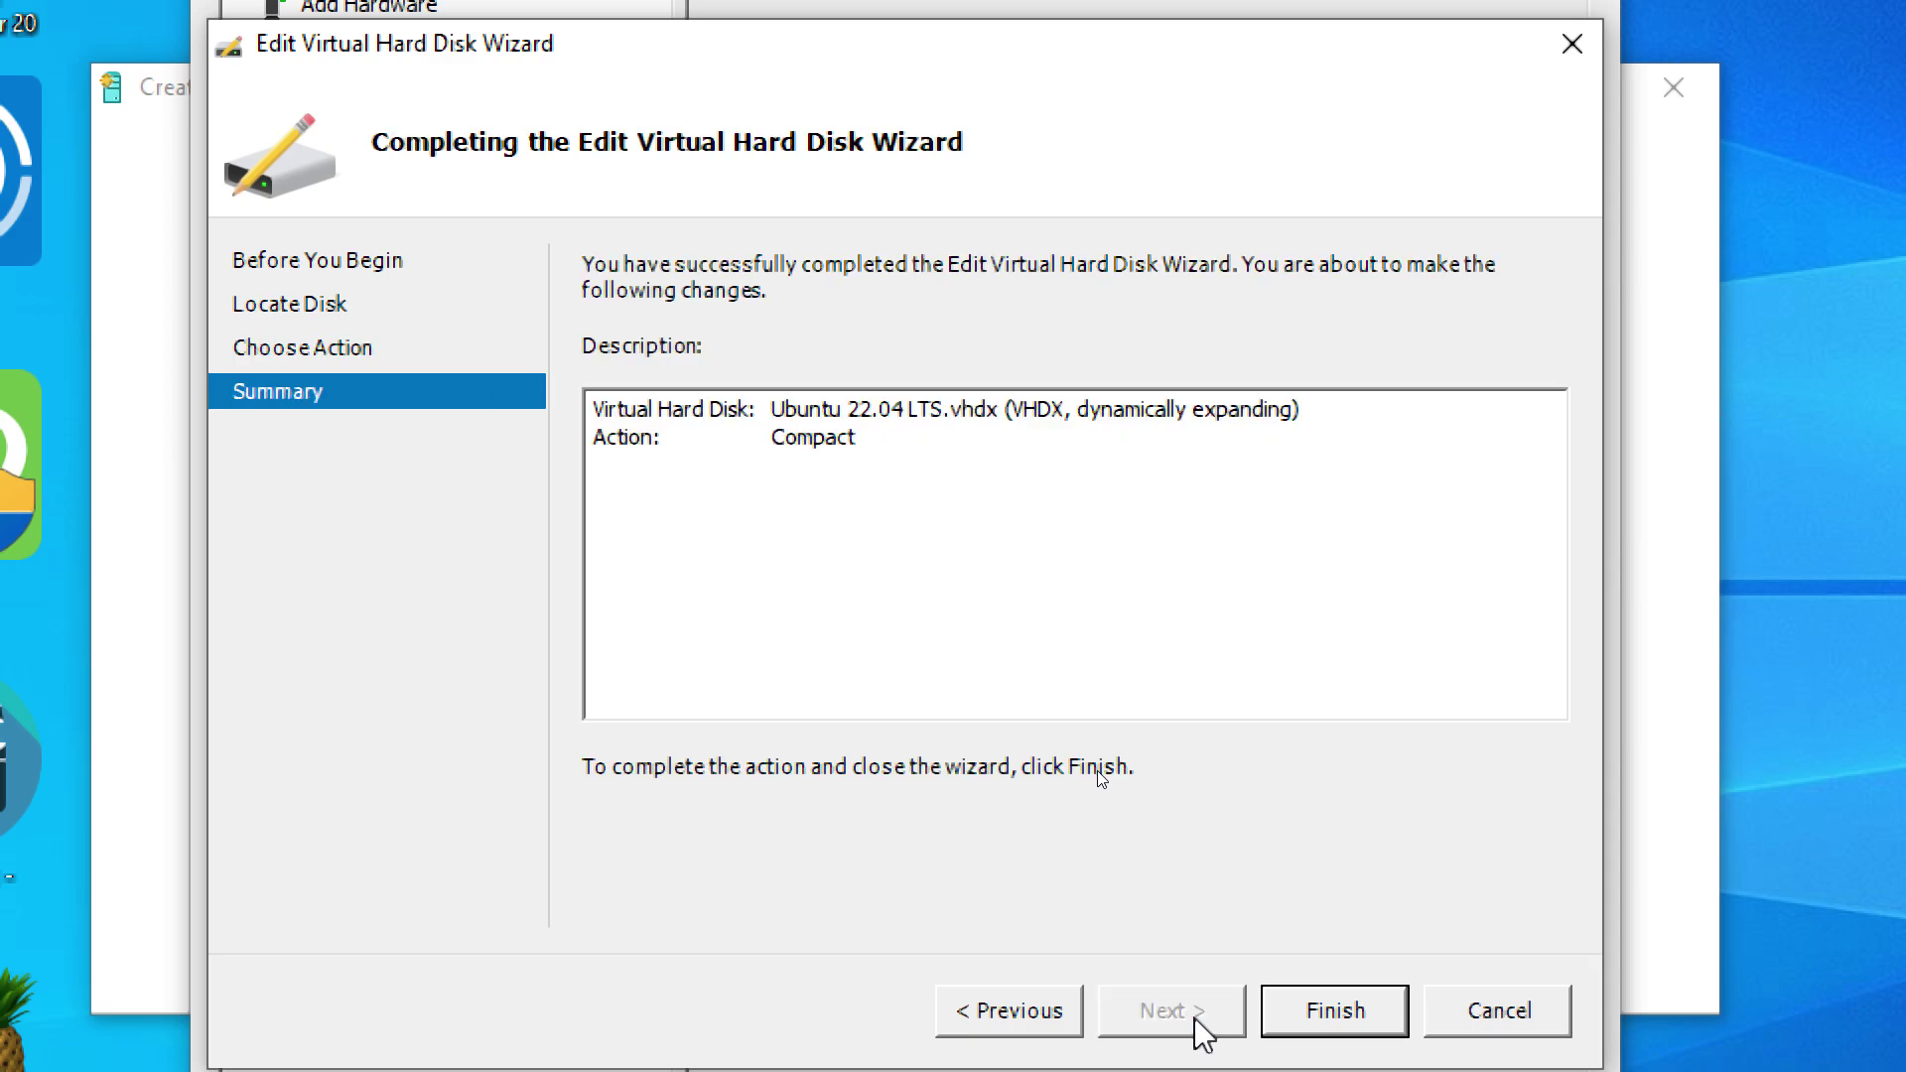
pyautogui.click(1020, 1014)
pyautogui.click(1533, 1013)
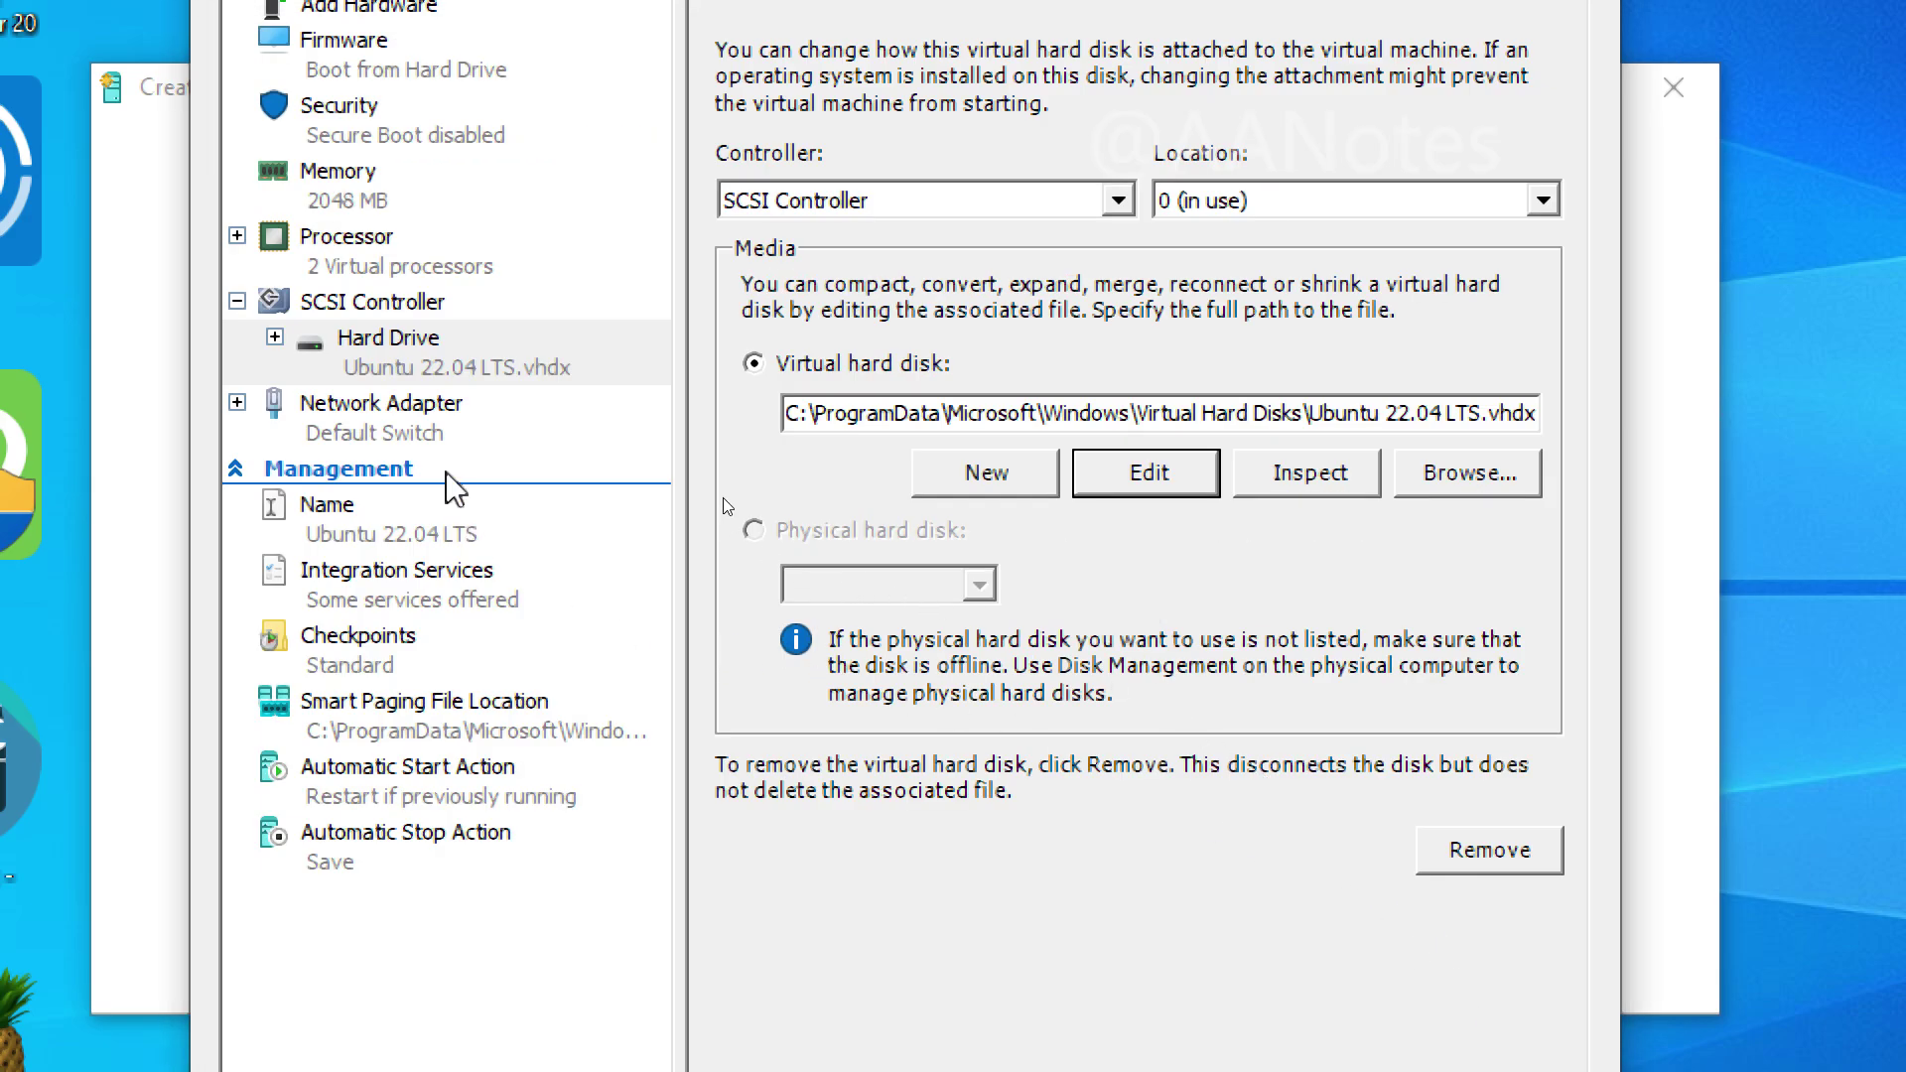
pyautogui.click(454, 438)
# Step: Review Name, Integration Services, Checkpoints, Smart Paging, and Automatic Start/Stop Actions, then cancel unchanged
pyautogui.click(426, 538)
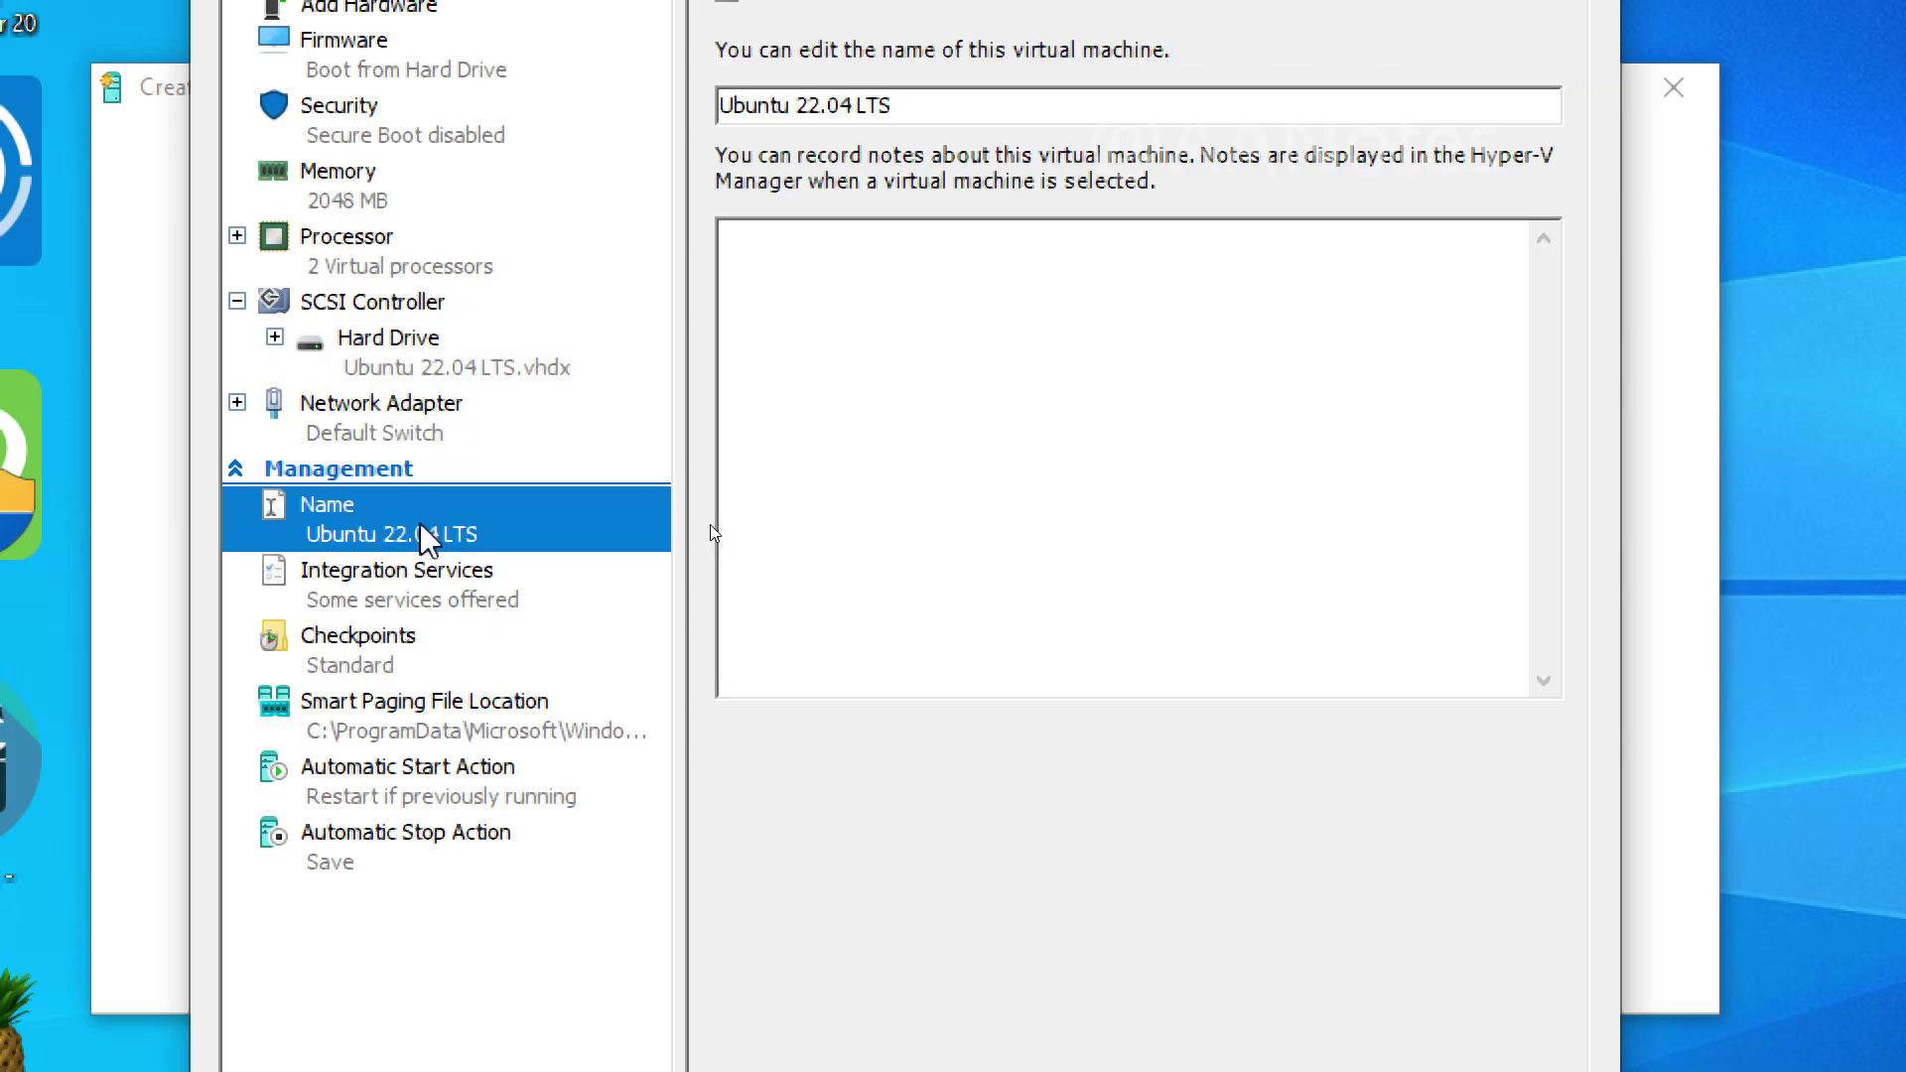
pyautogui.click(468, 606)
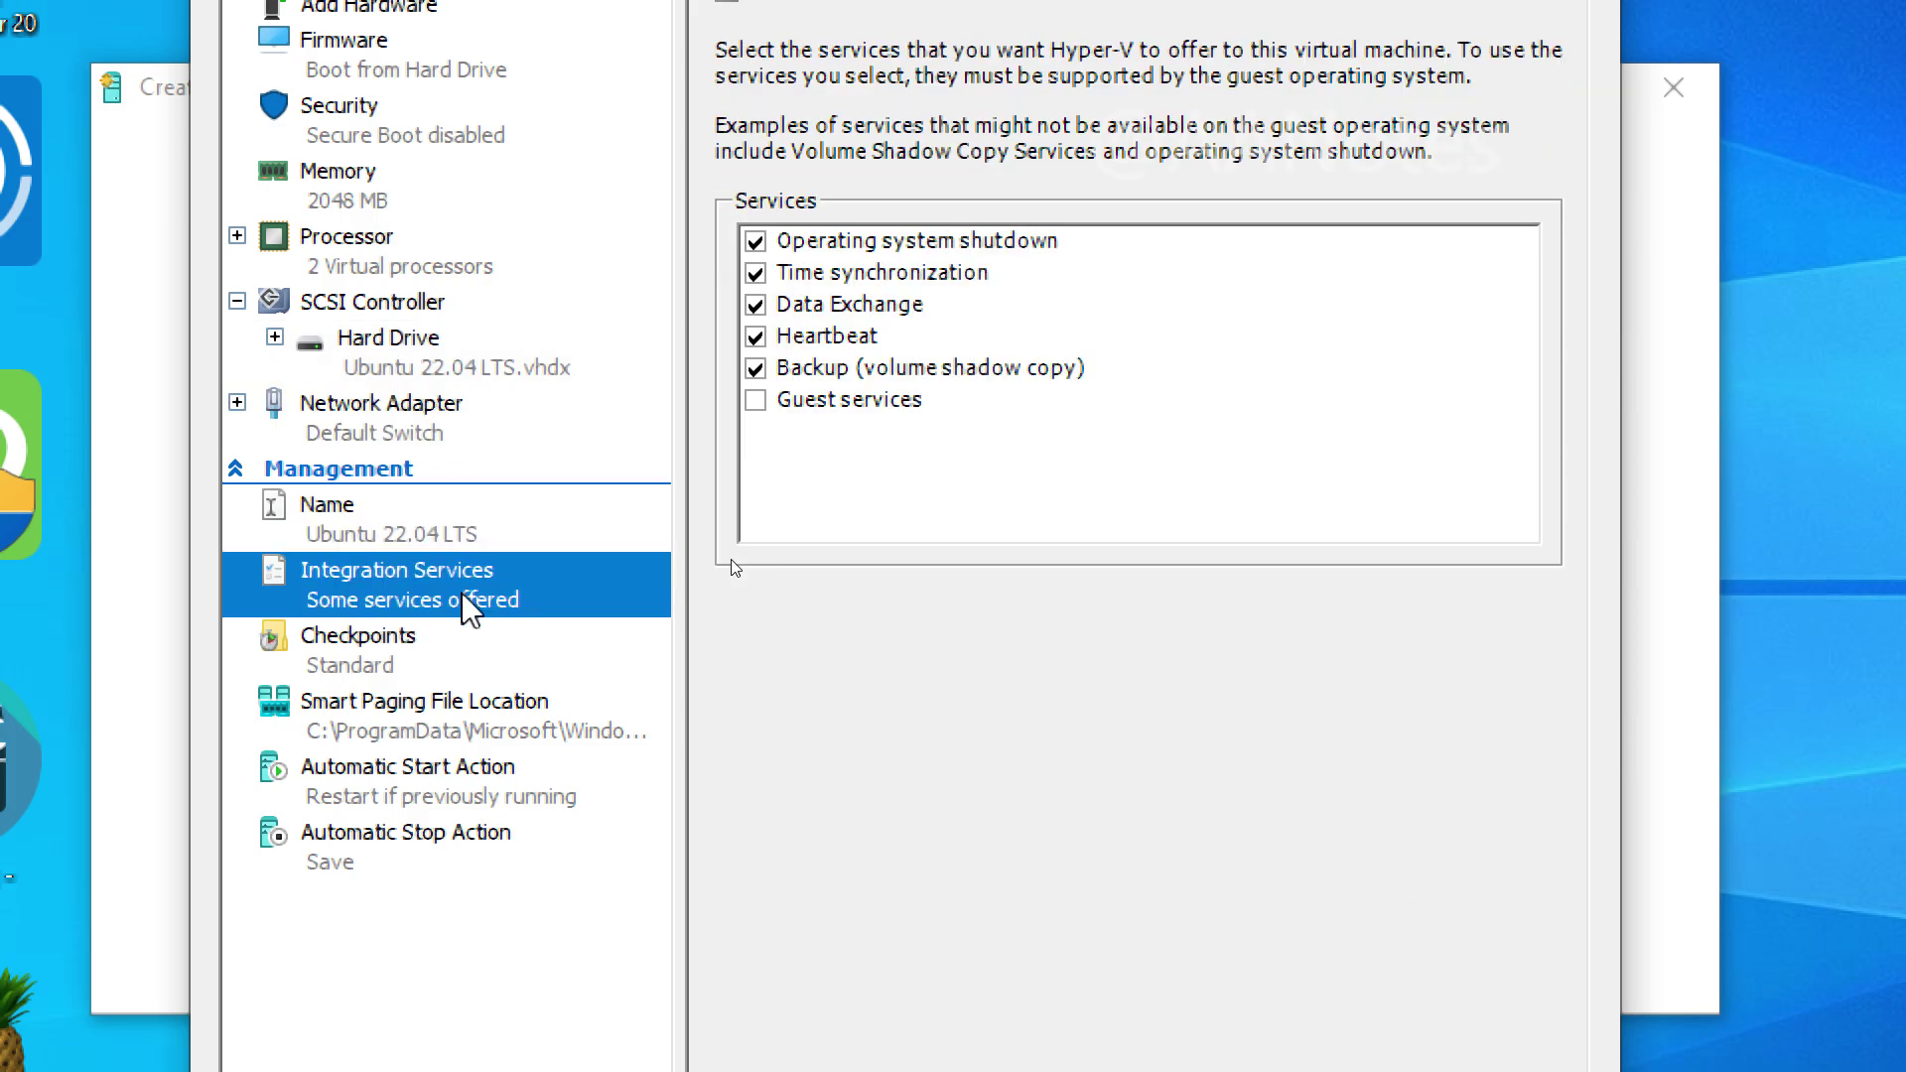
pyautogui.click(415, 662)
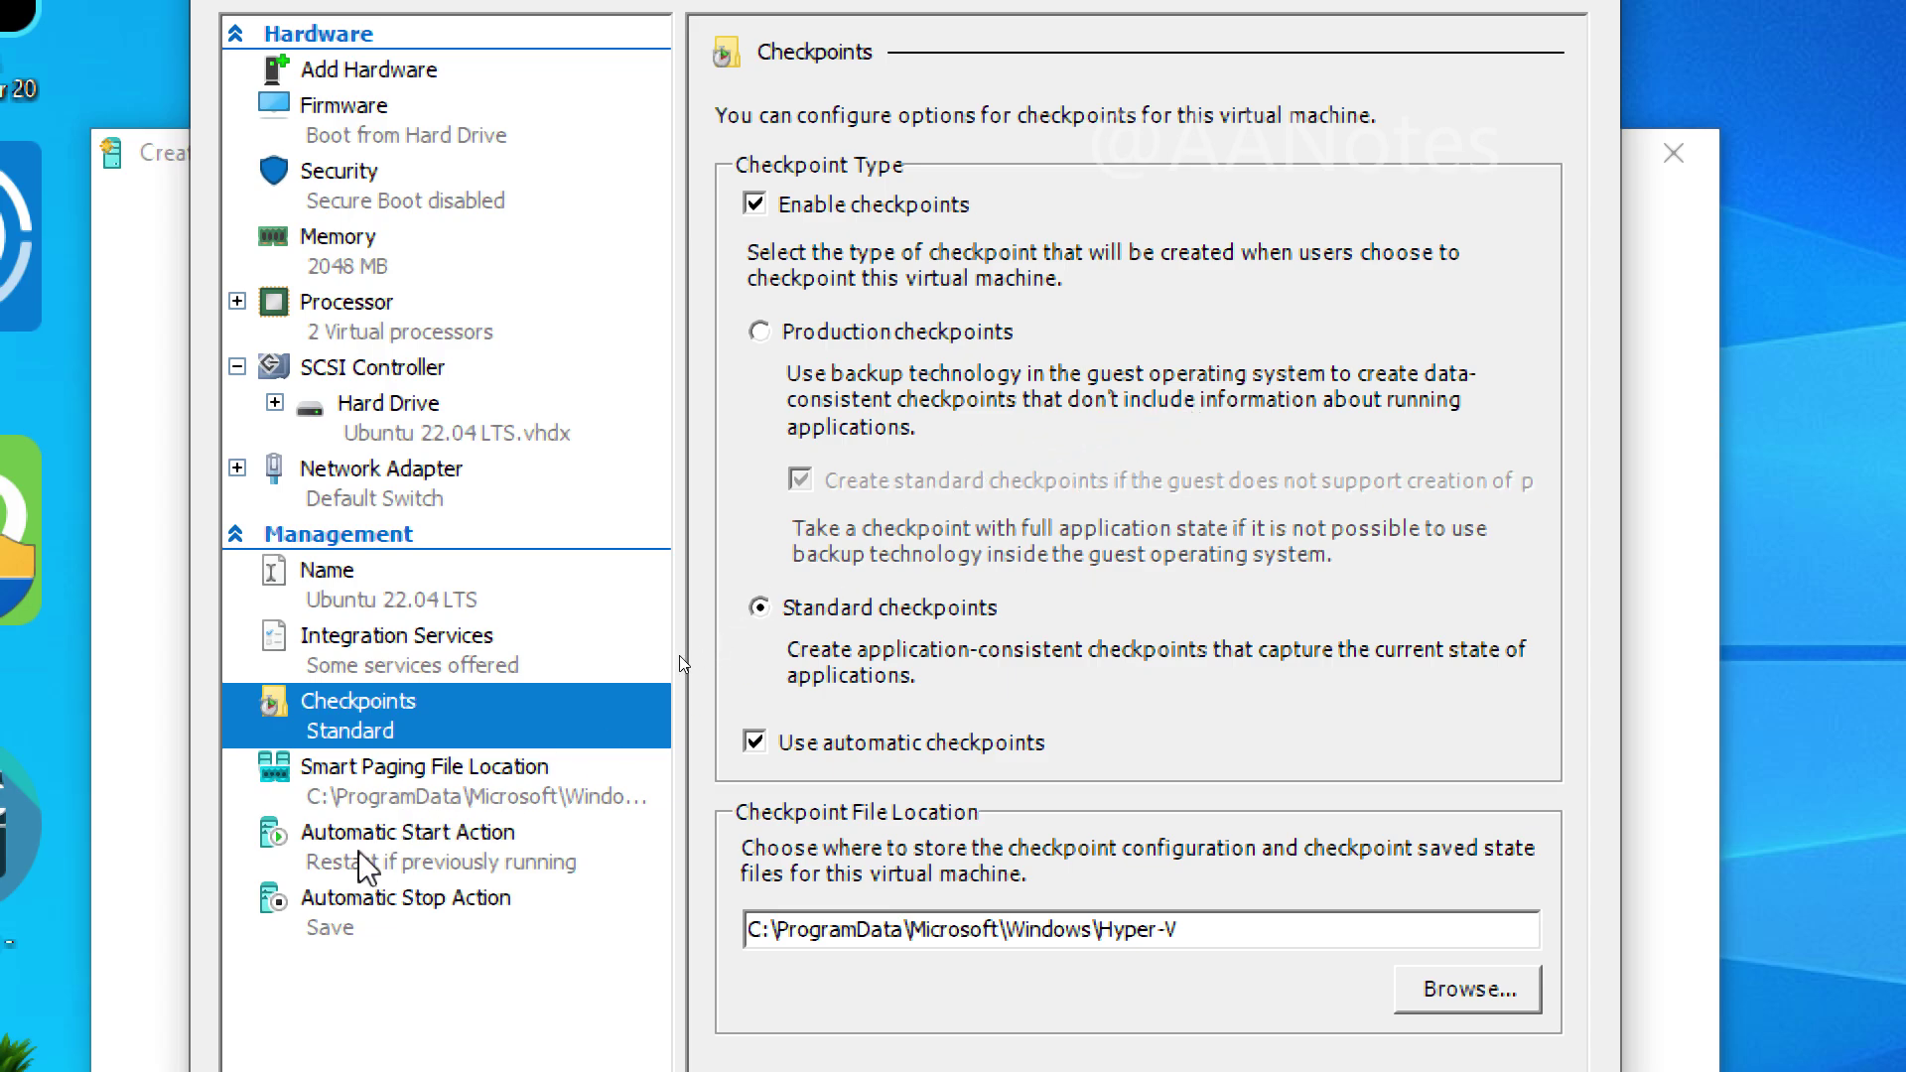
pyautogui.click(407, 776)
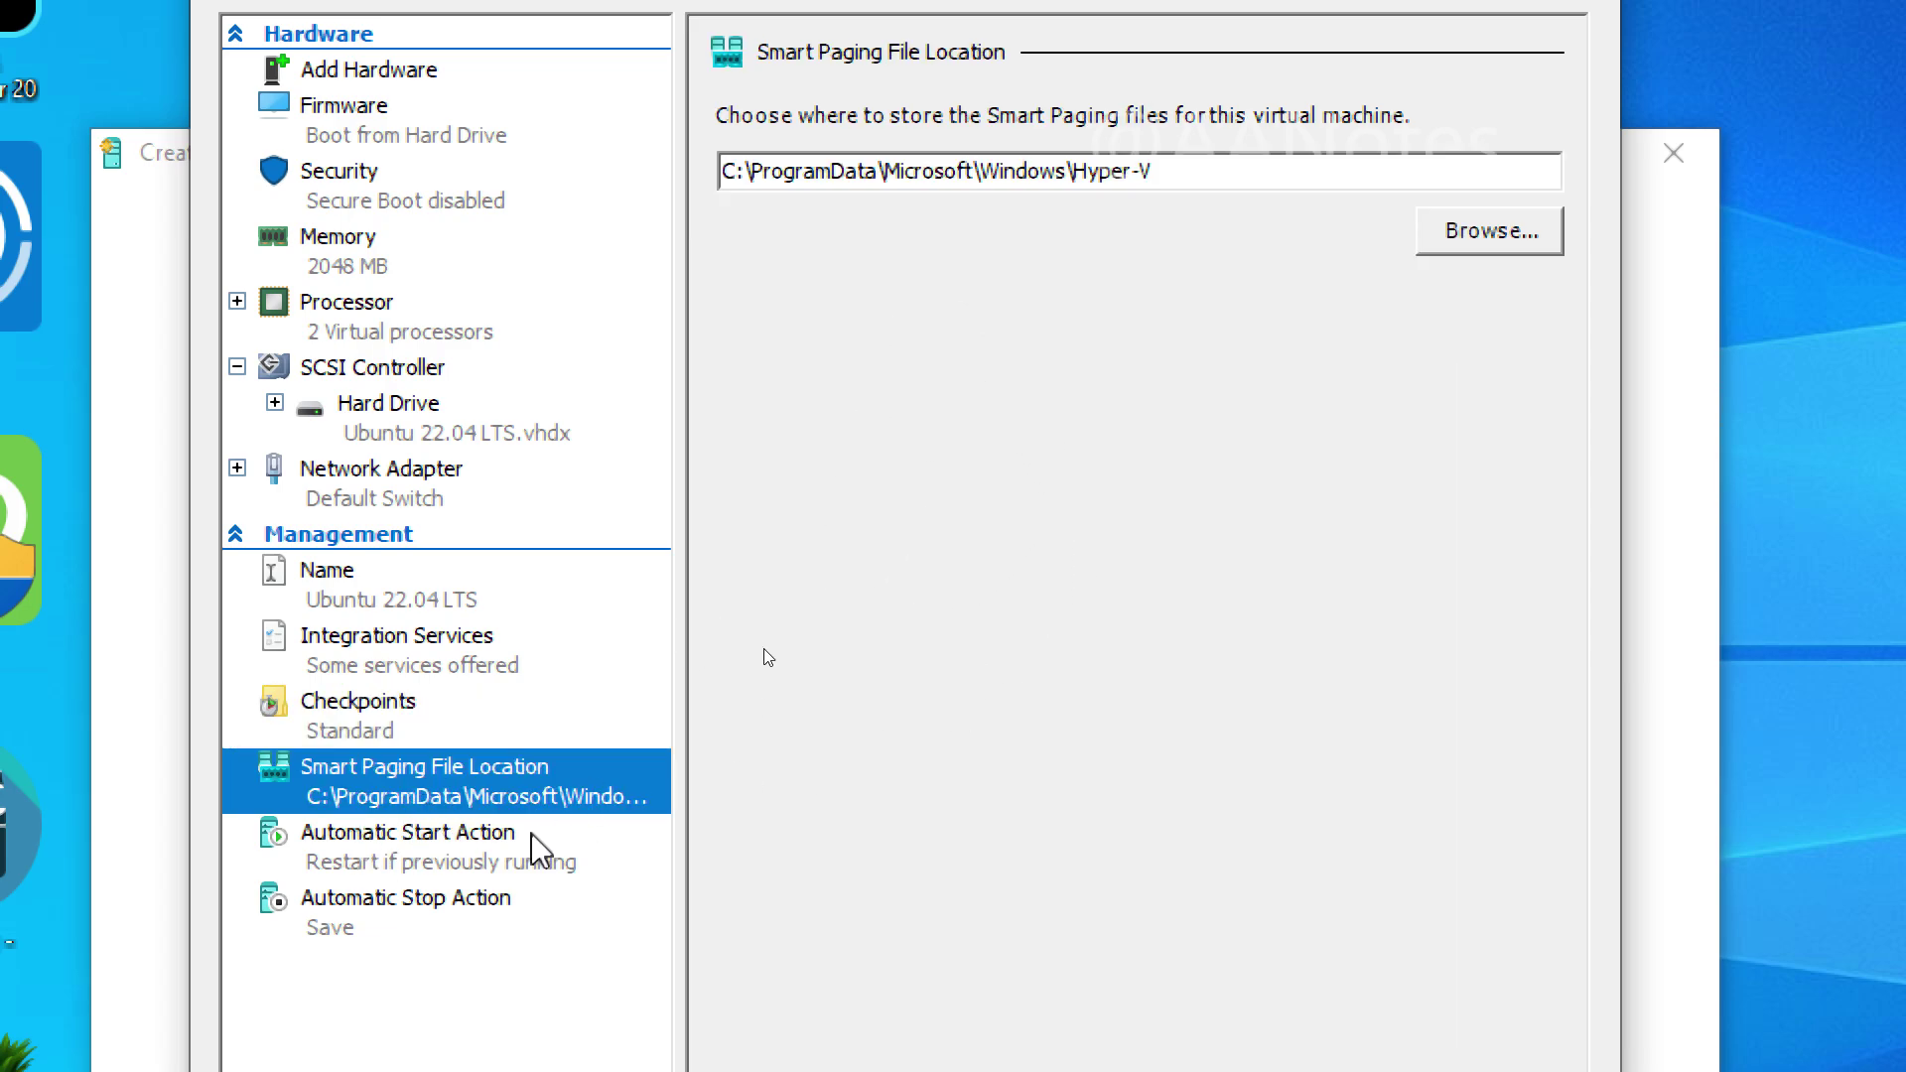
pyautogui.click(482, 864)
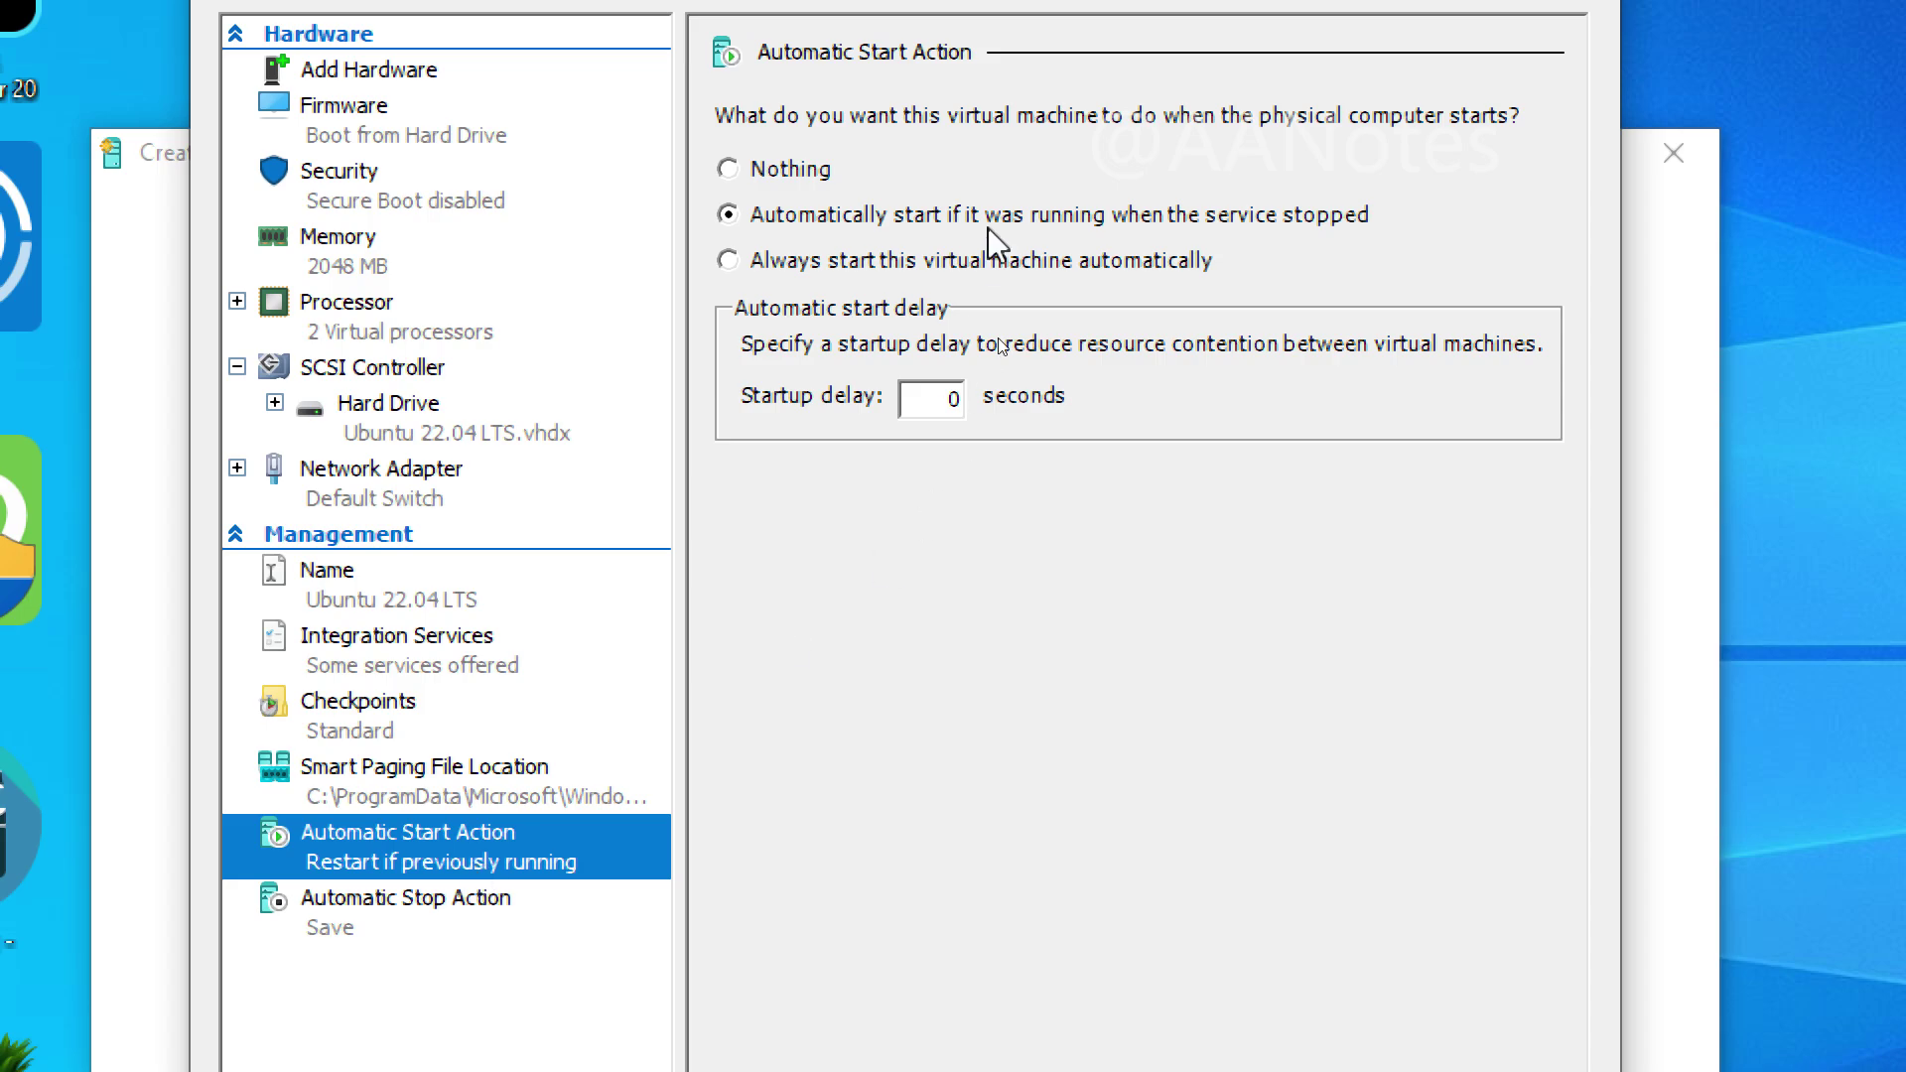
pyautogui.click(496, 905)
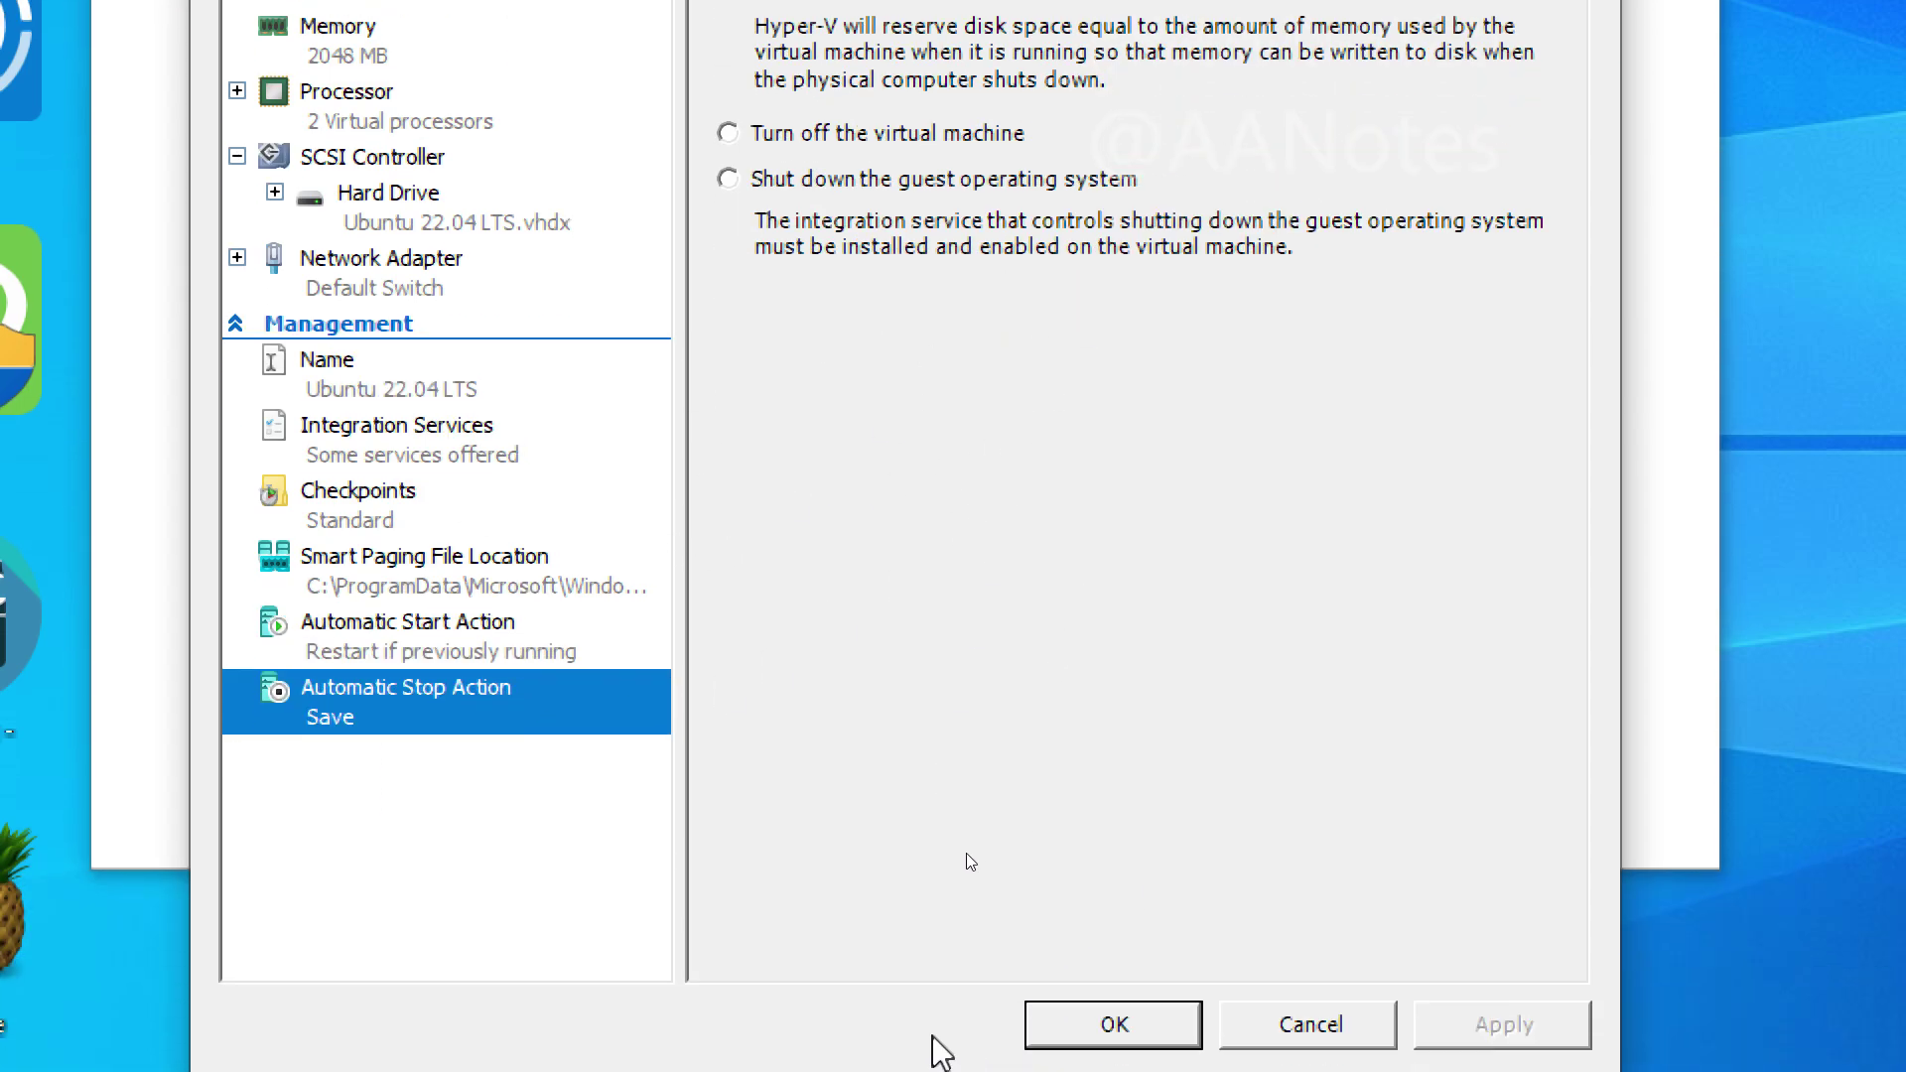
pyautogui.click(1313, 1023)
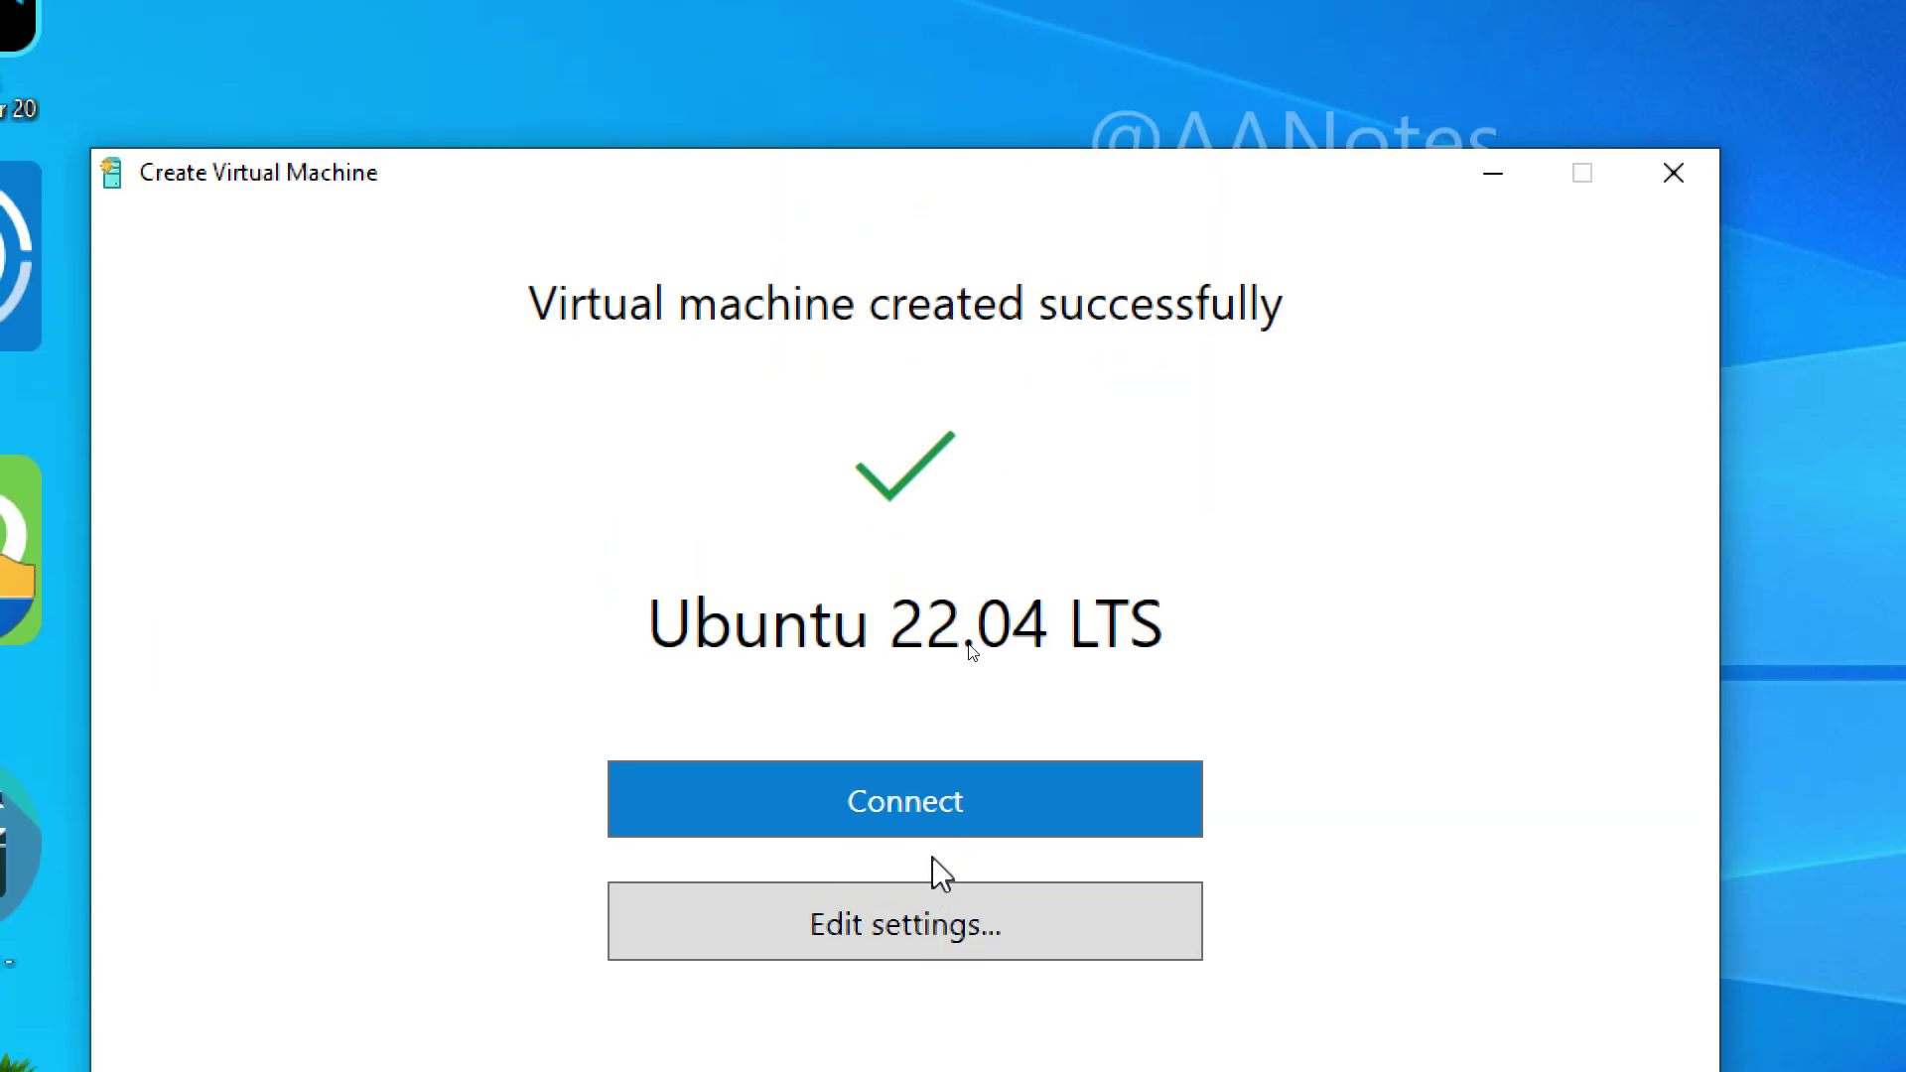
pyautogui.click(902, 566)
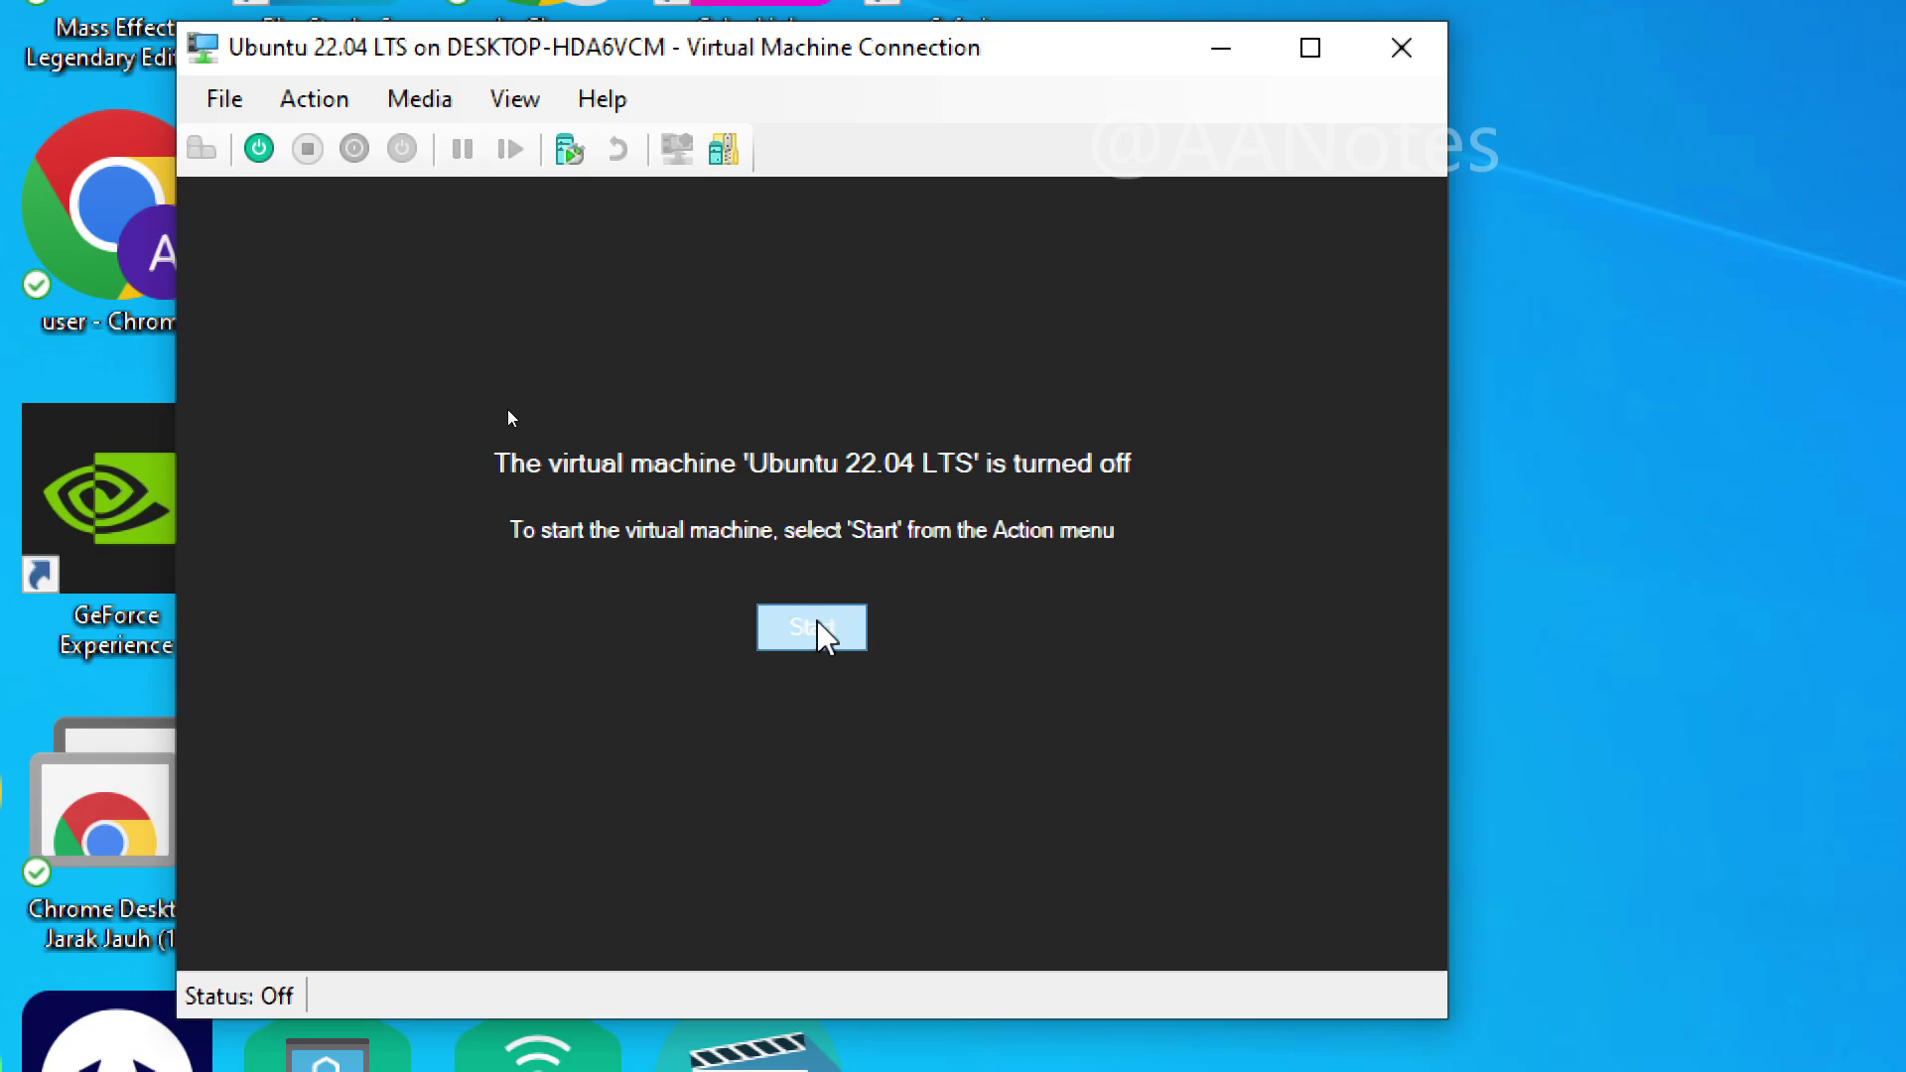
# Step: Start the Ubuntu 22.04 LTS VM and switch its connection window to full screen
pyautogui.click(506, 826)
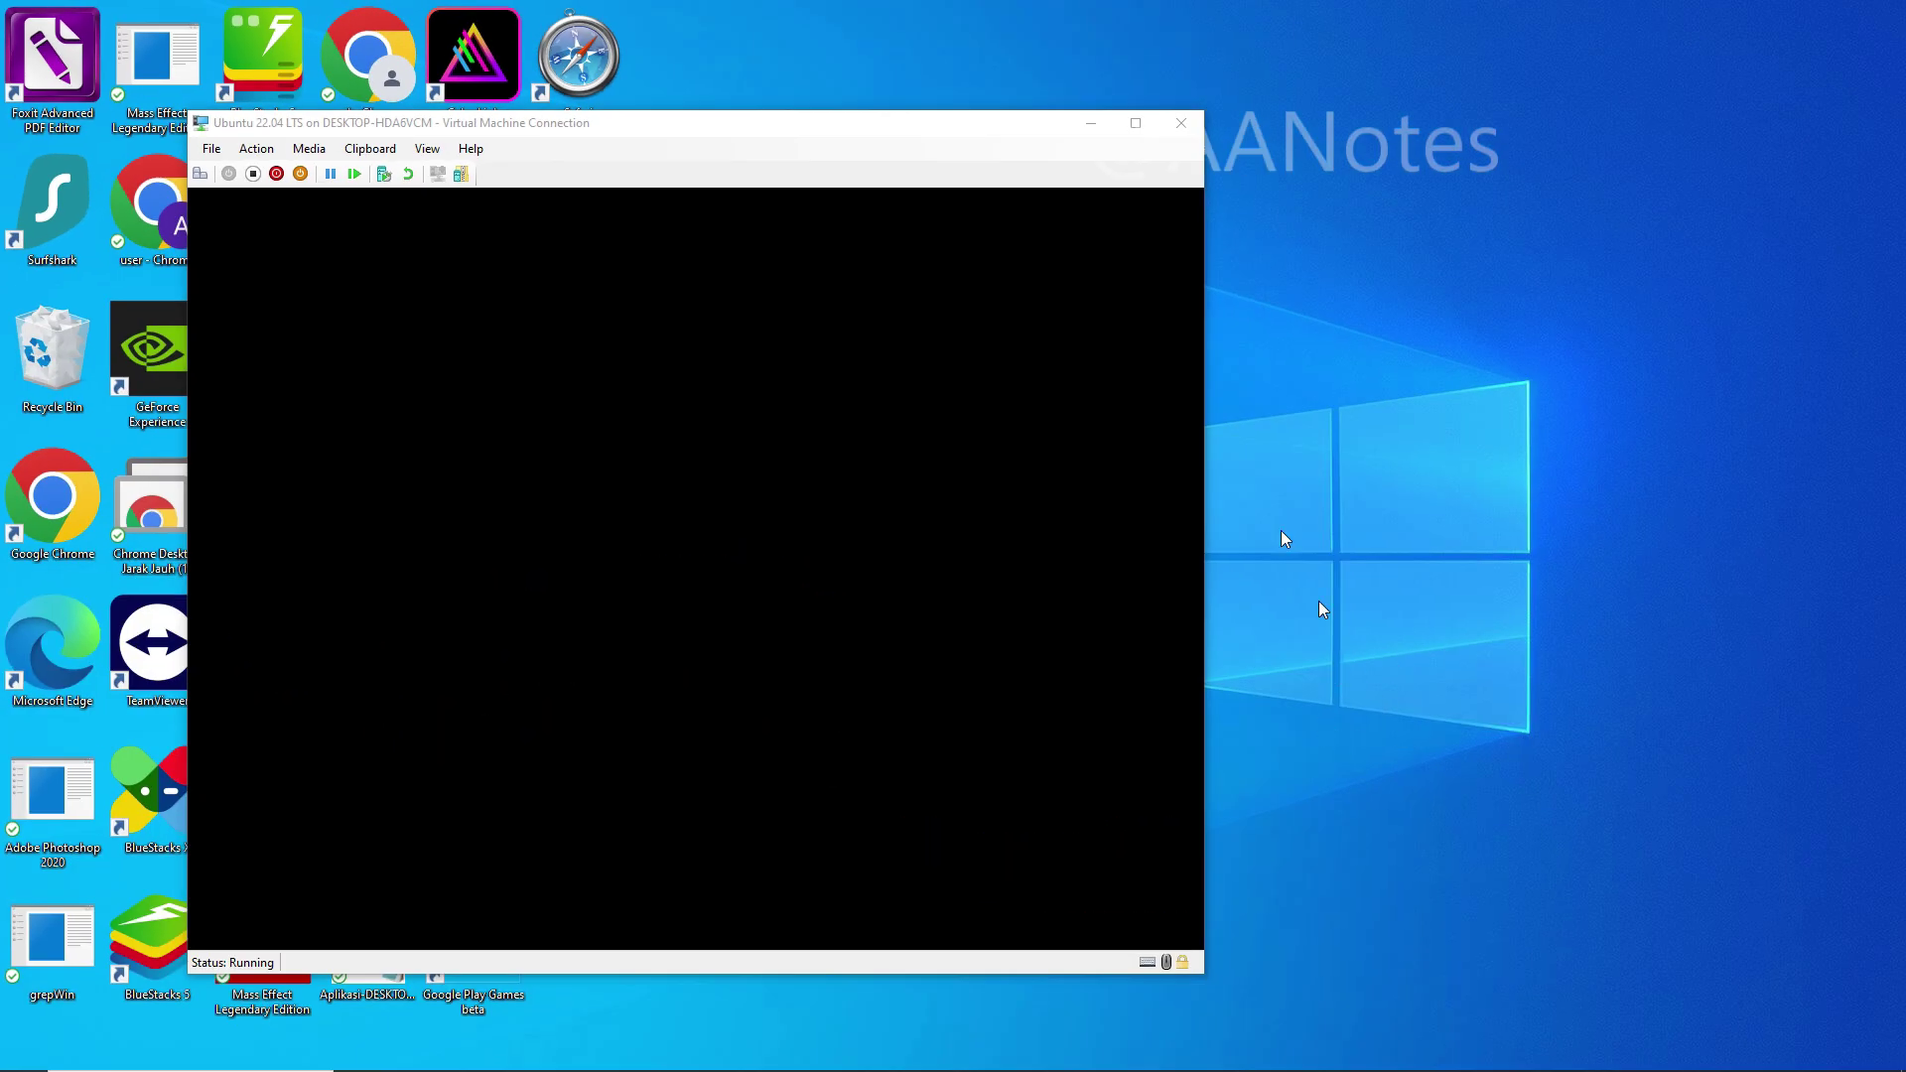
pyautogui.click(1136, 123)
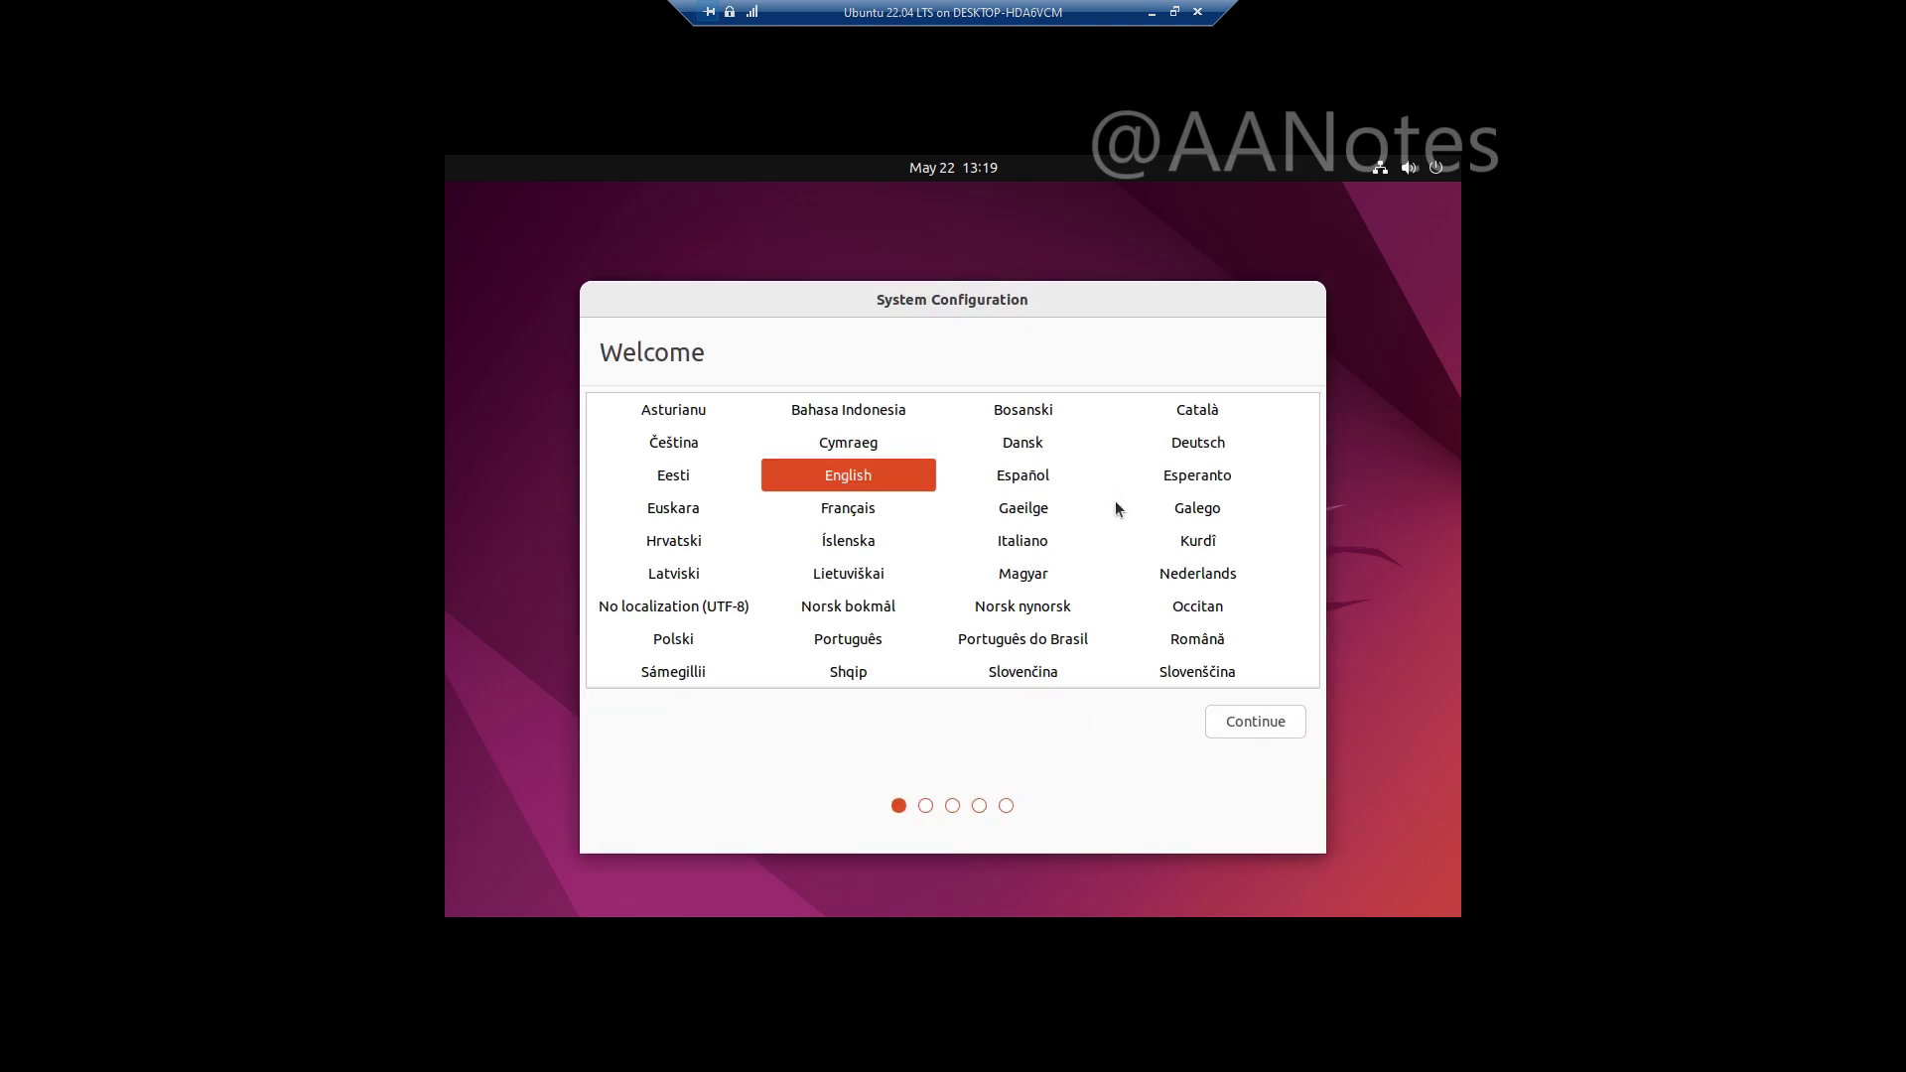
# Step: Accept English language, English (US) keyboard layout and Jakarta location in Ubuntu setup
pyautogui.click(1241, 722)
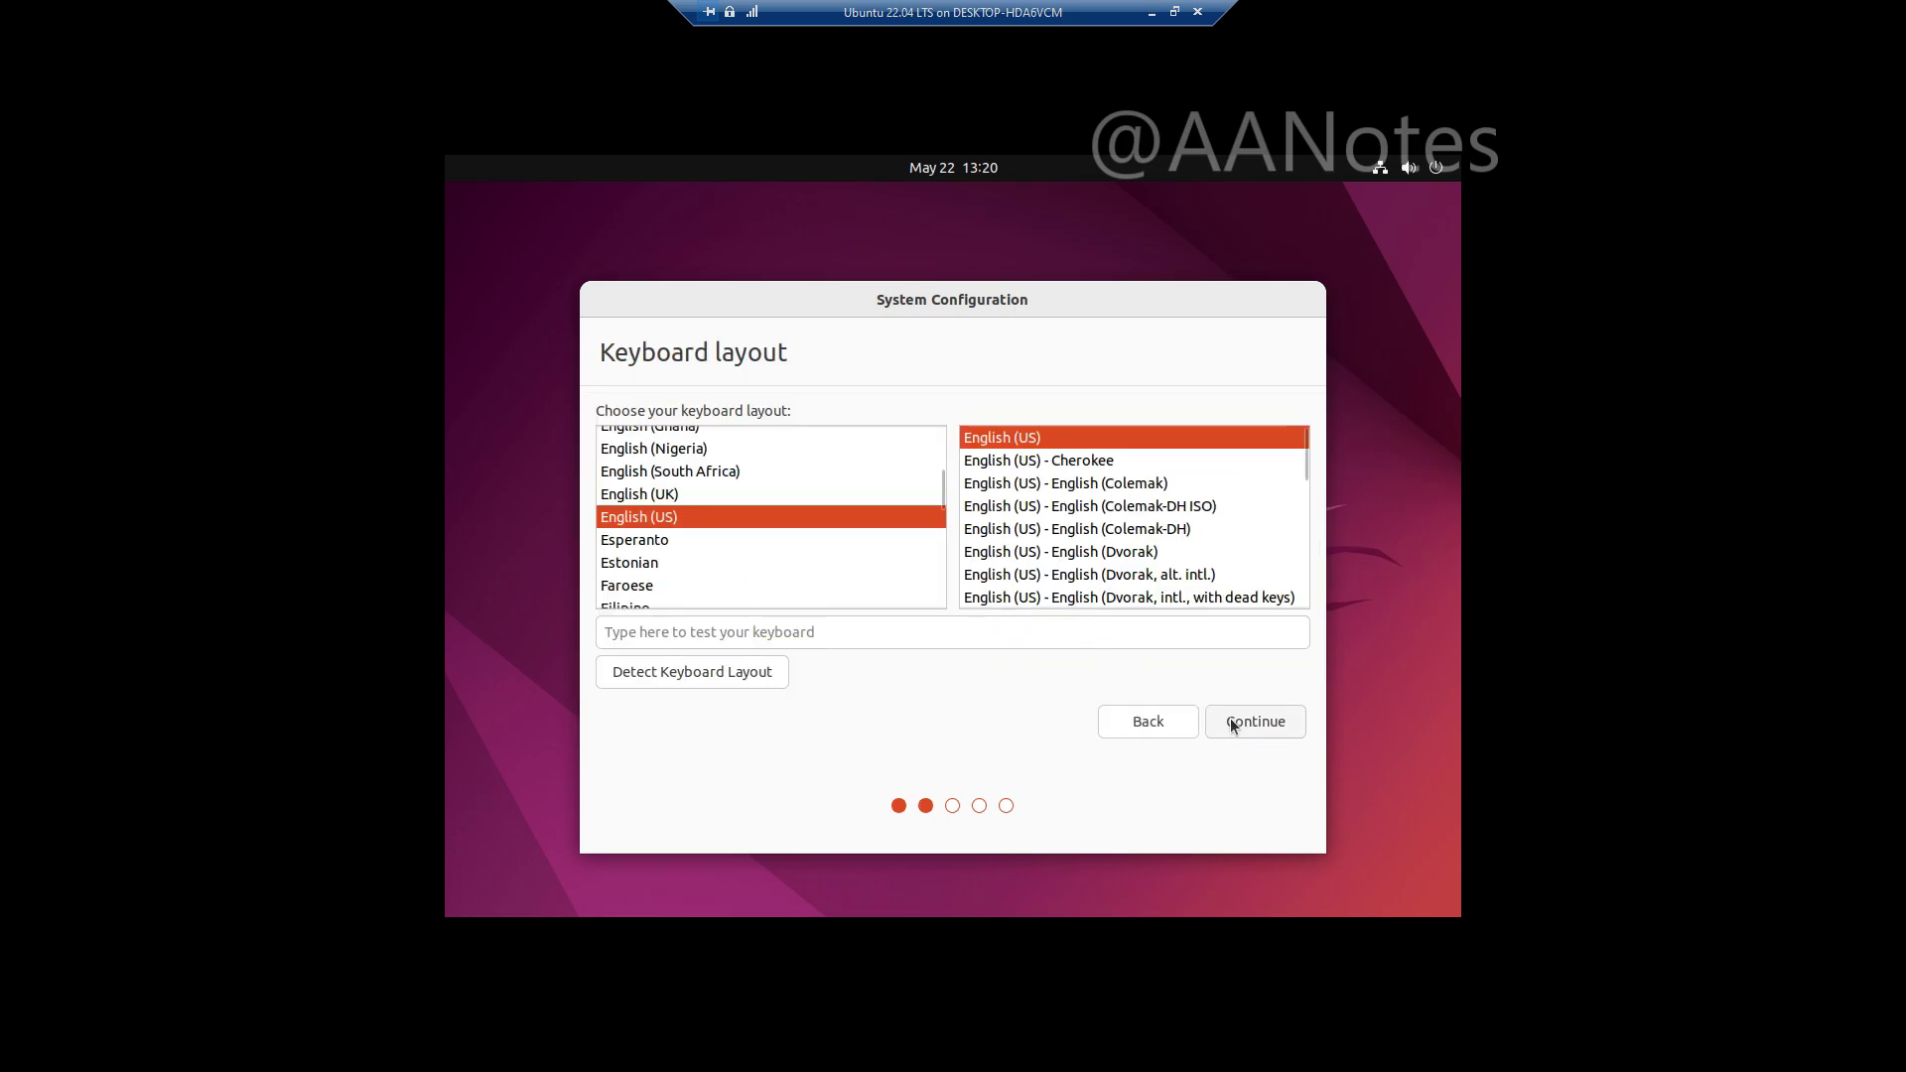
pyautogui.click(1237, 723)
pyautogui.click(1218, 722)
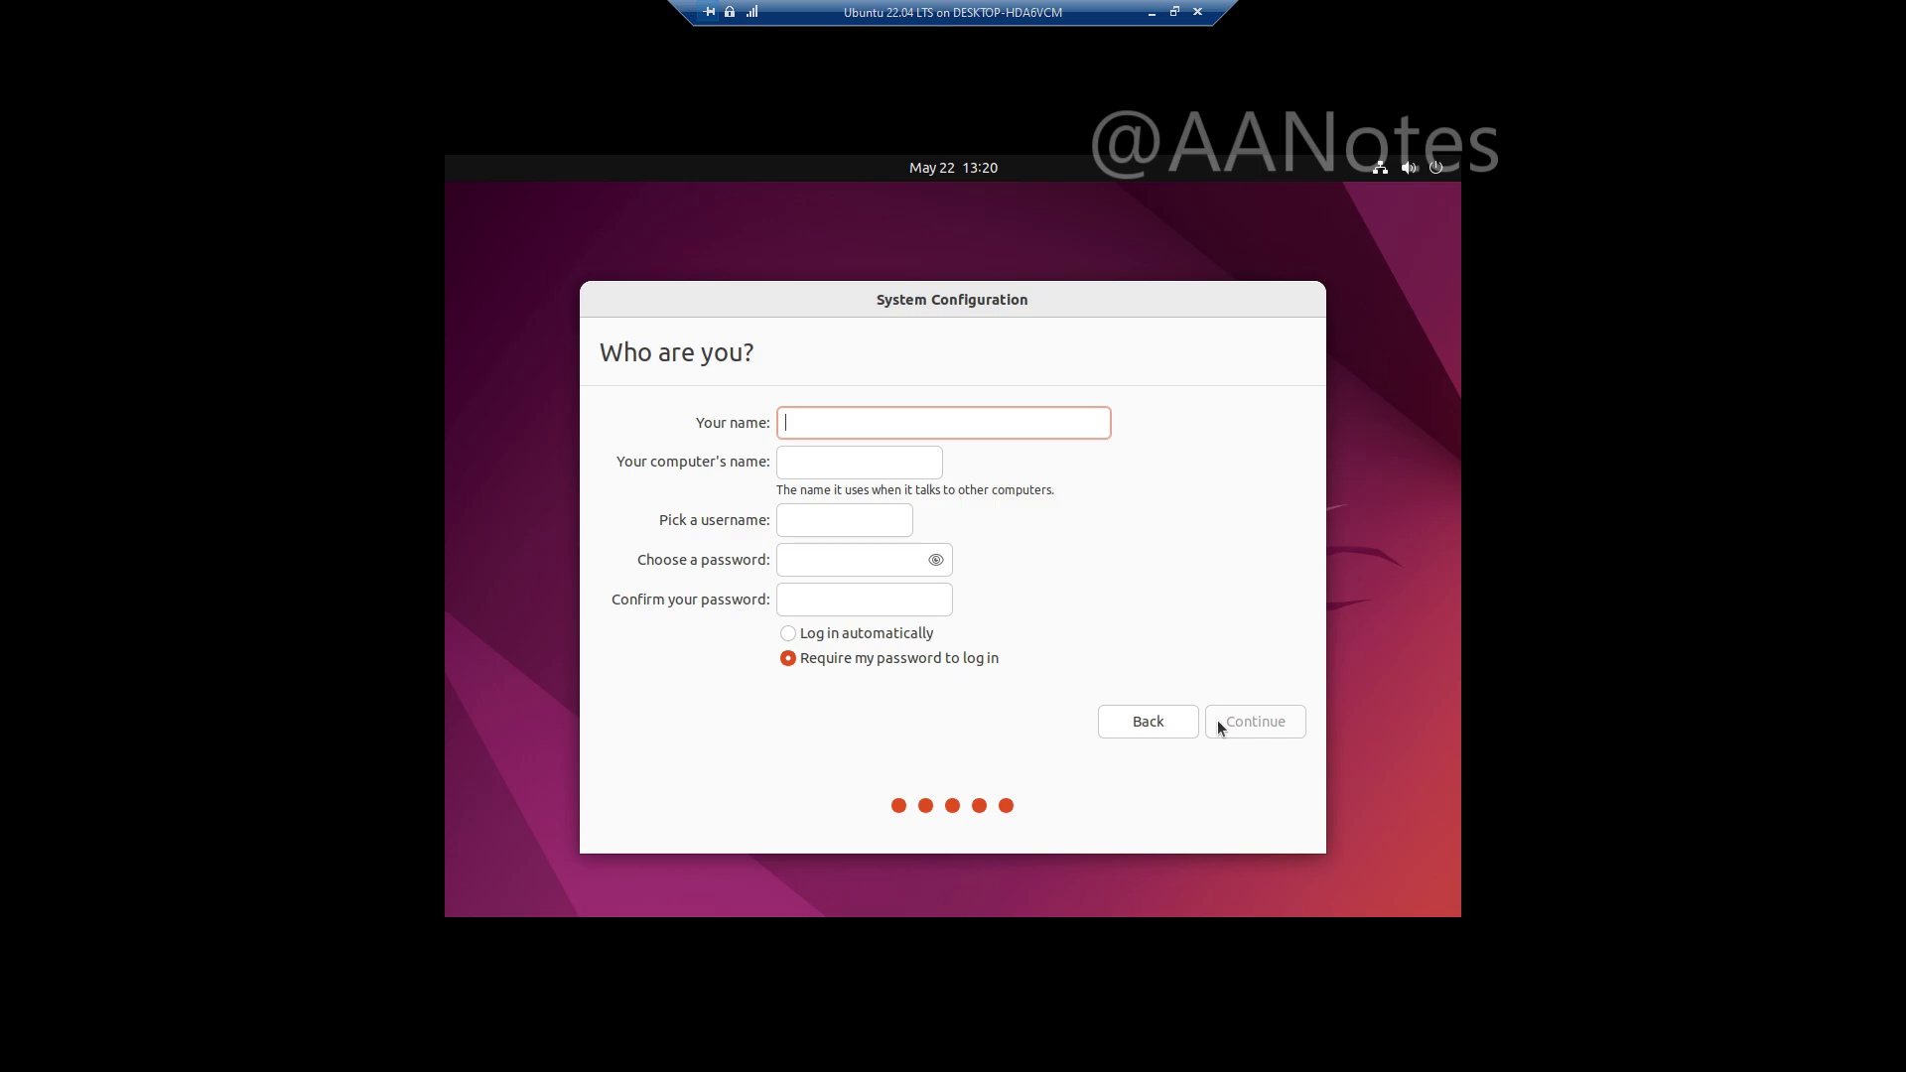
# Step: Enter the user's name, set and confirm the account password, and begin installation
pyautogui.write('aanotes')
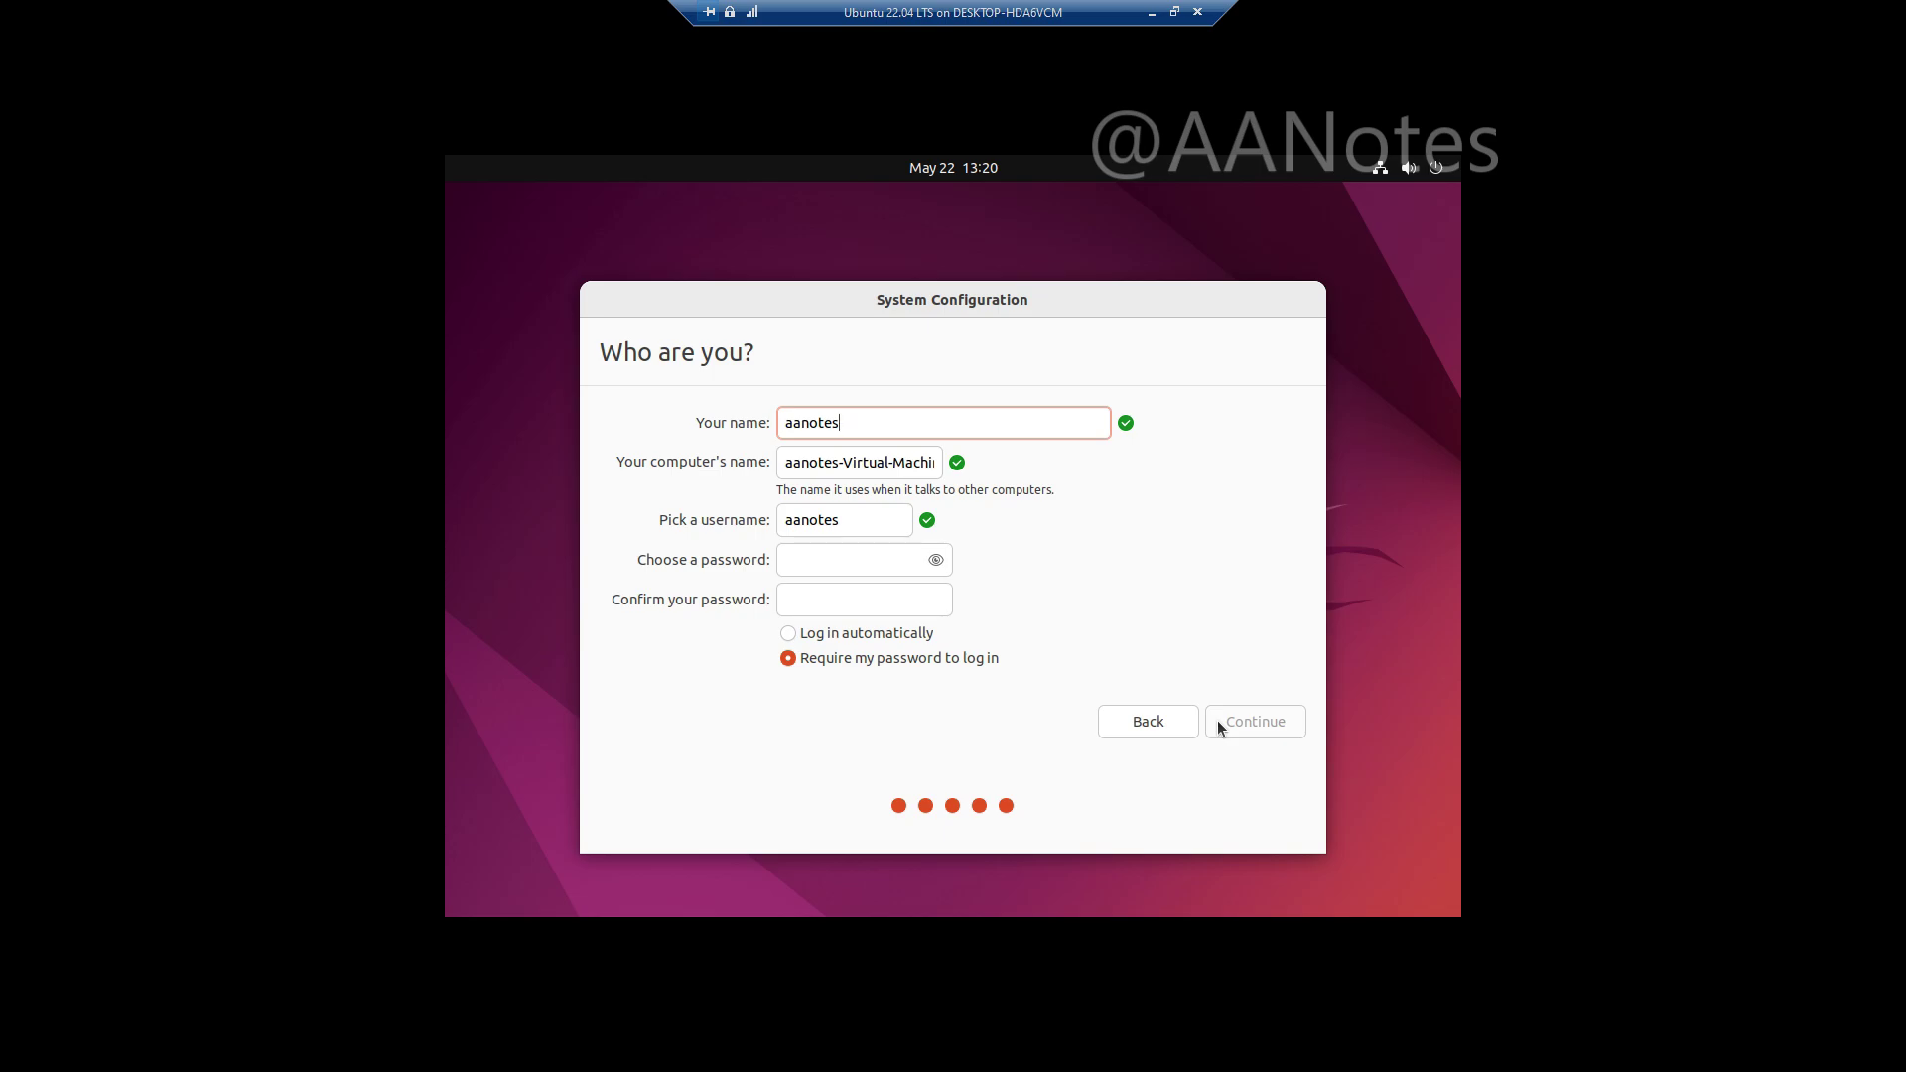
pyautogui.click(872, 561)
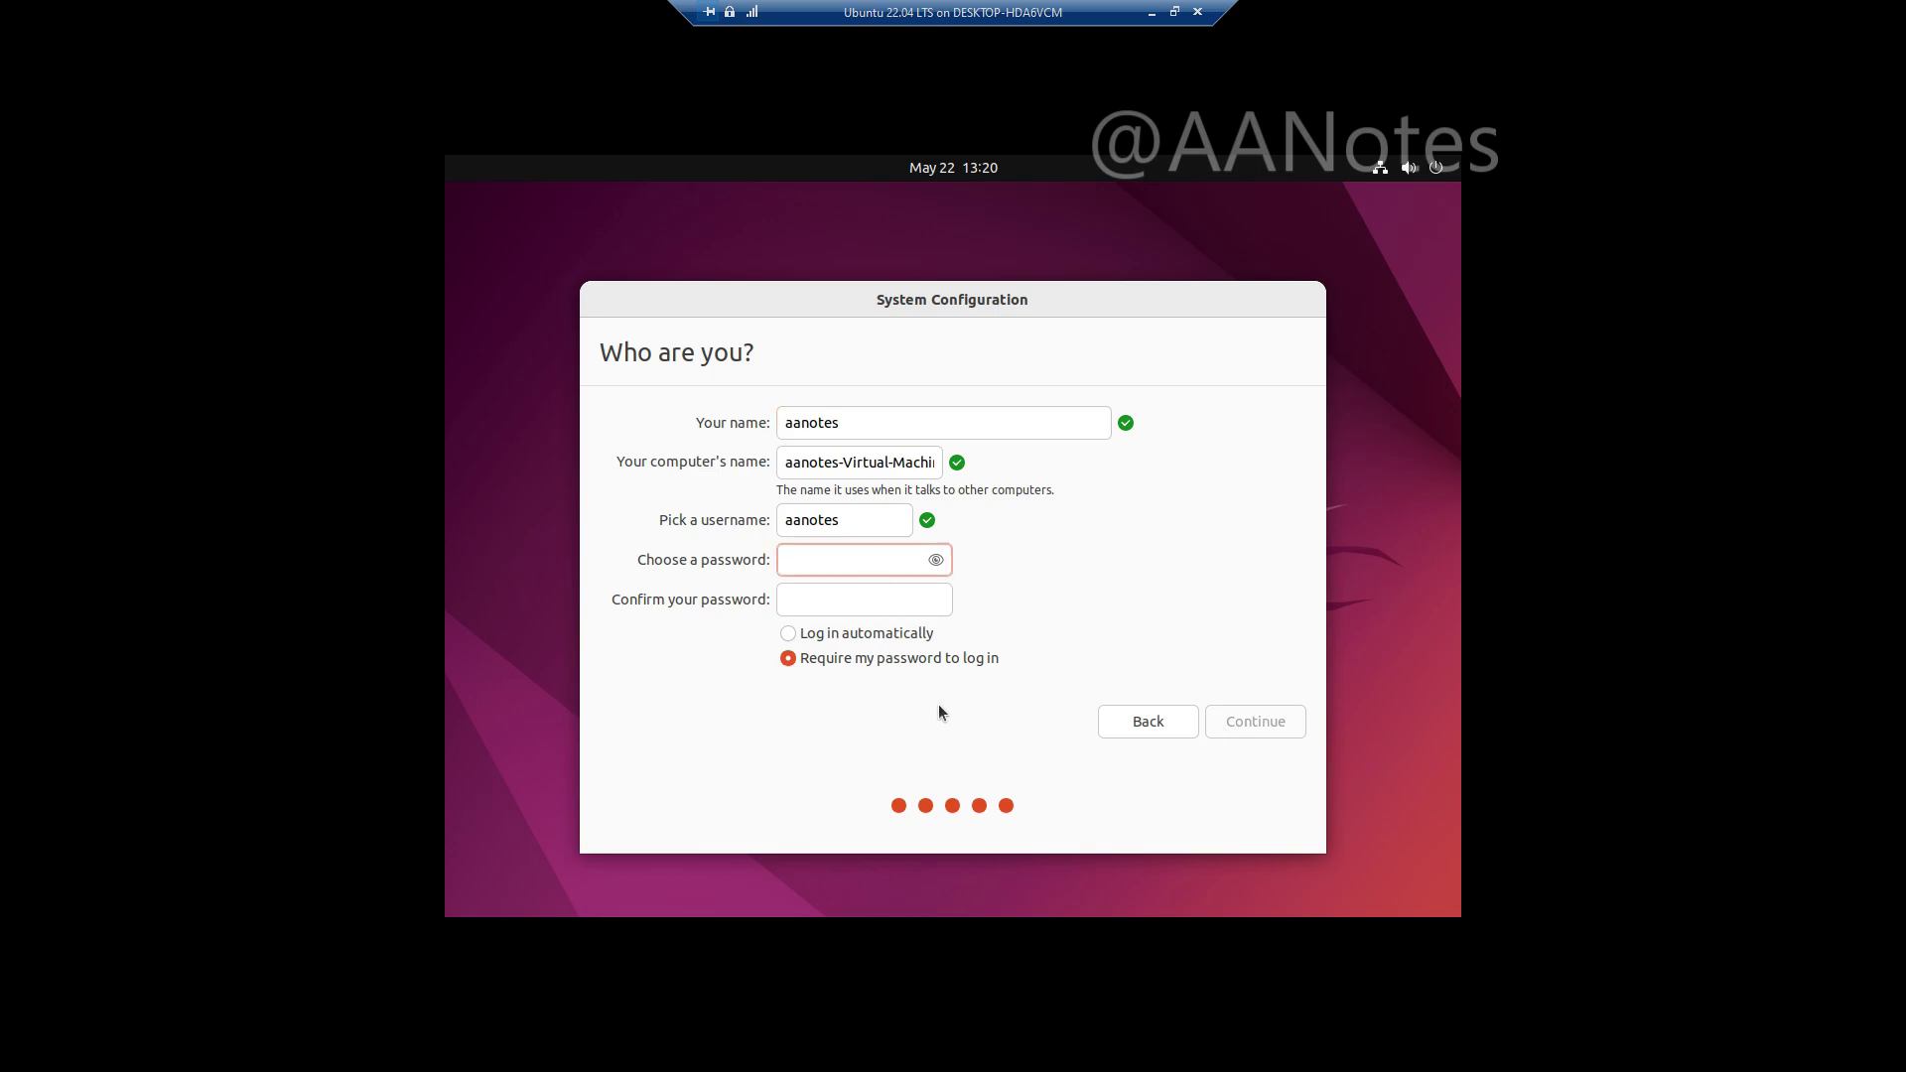
pyautogui.press('Tab')
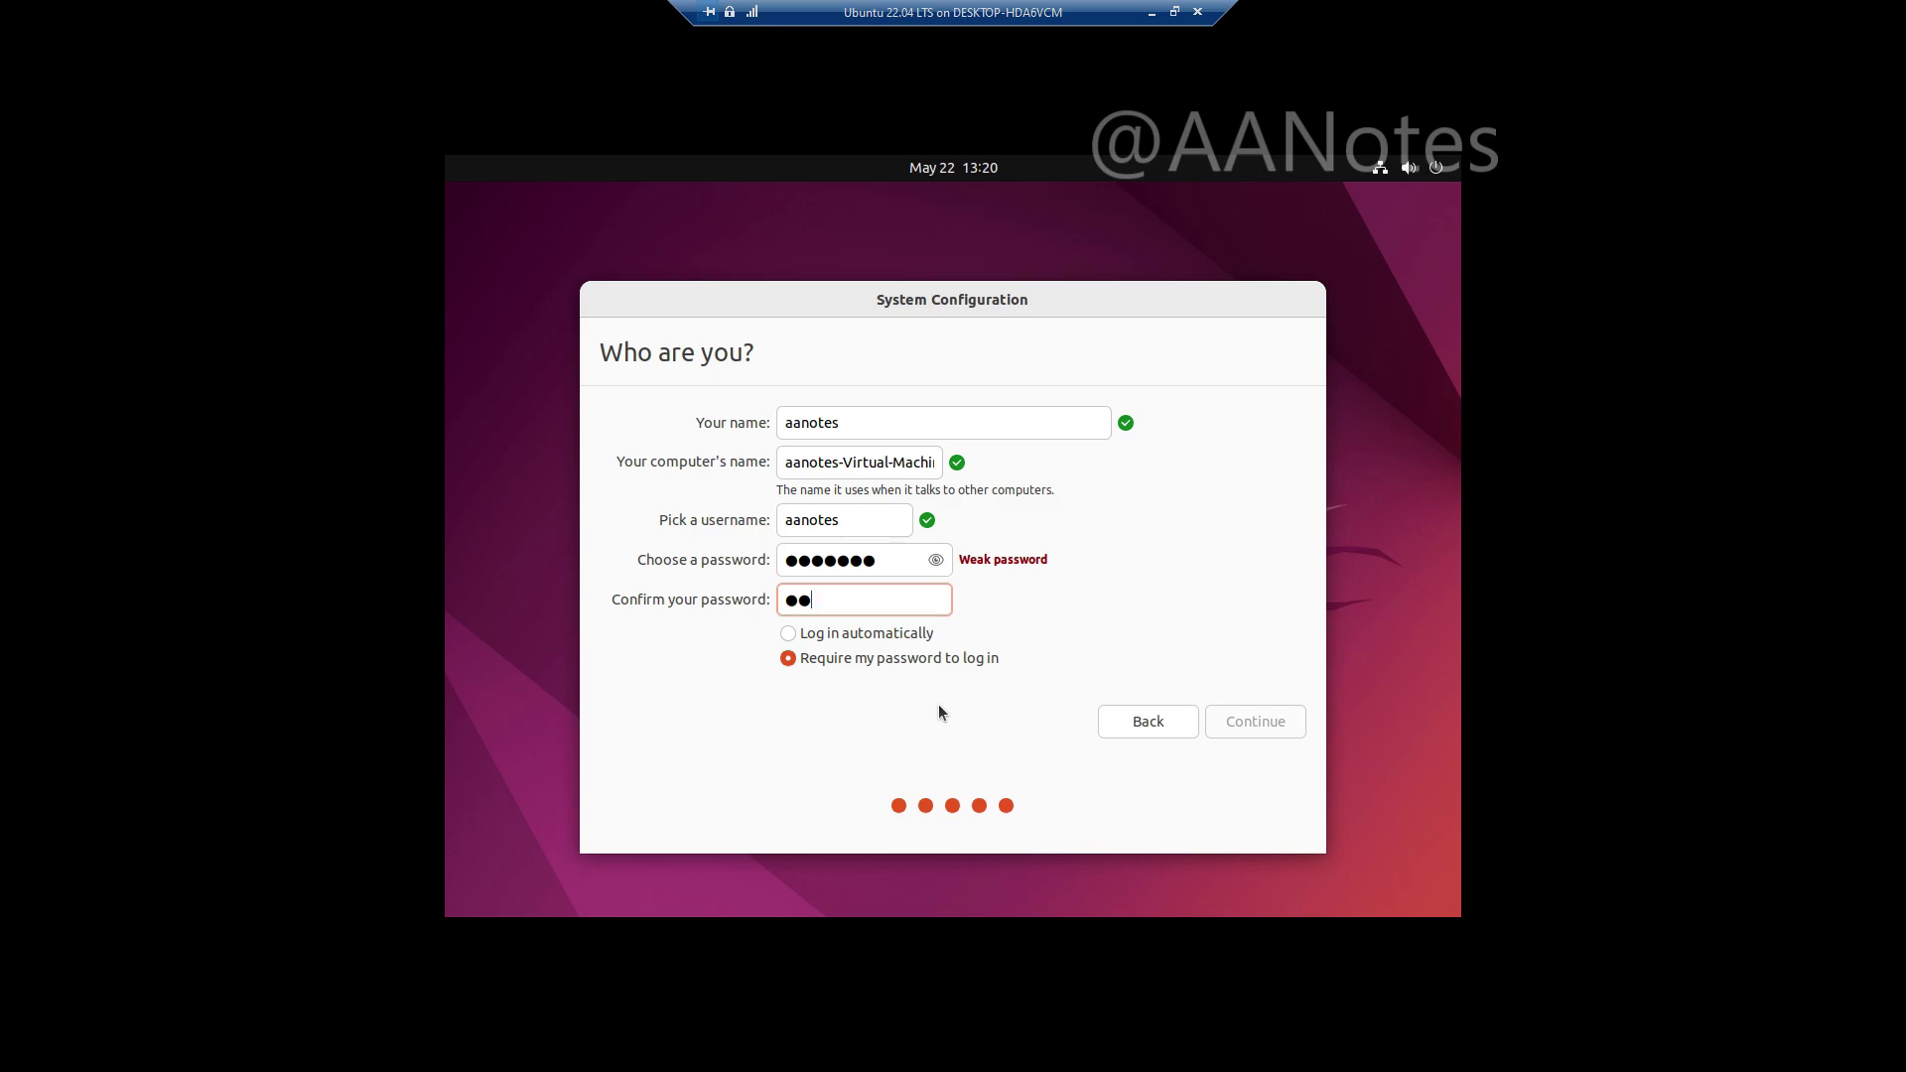
pyautogui.click(1242, 718)
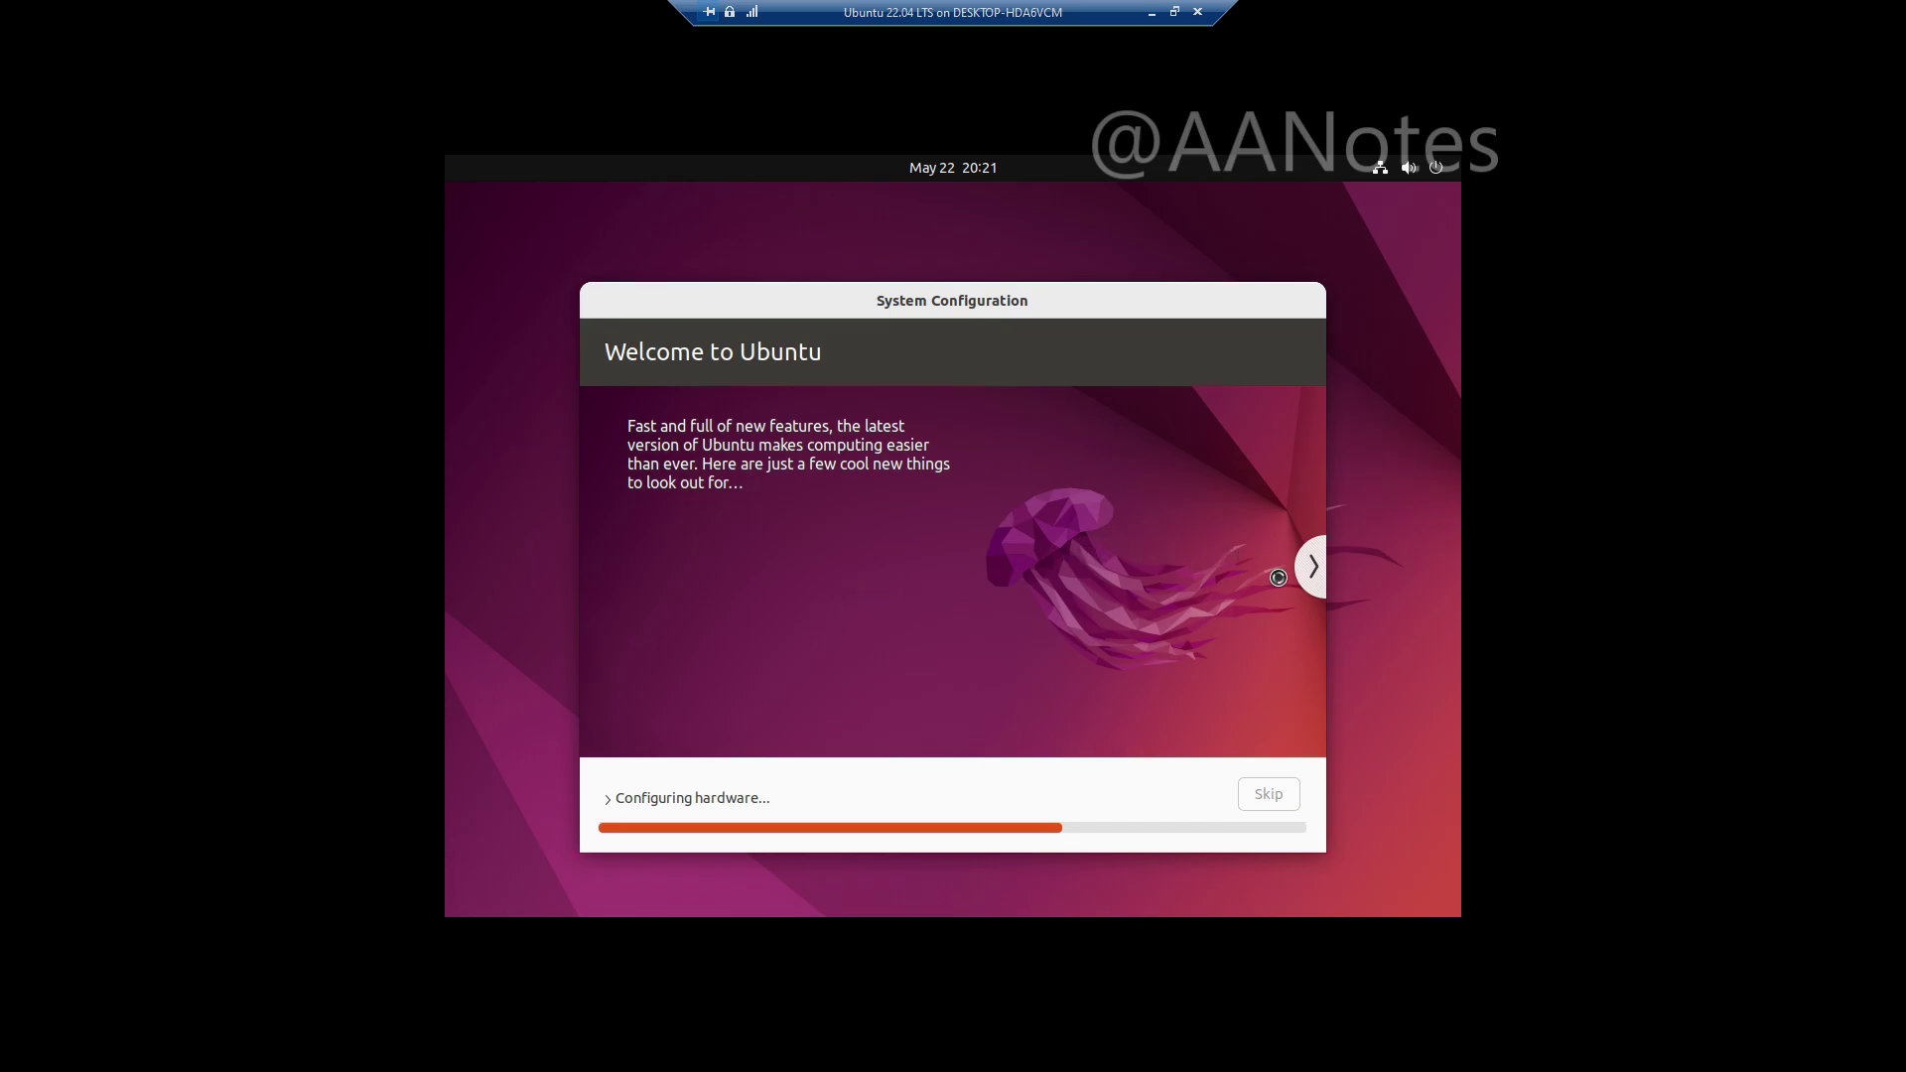
# Step: Advance the installer slideshow to the Take your music with you slide
pyautogui.click(1313, 566)
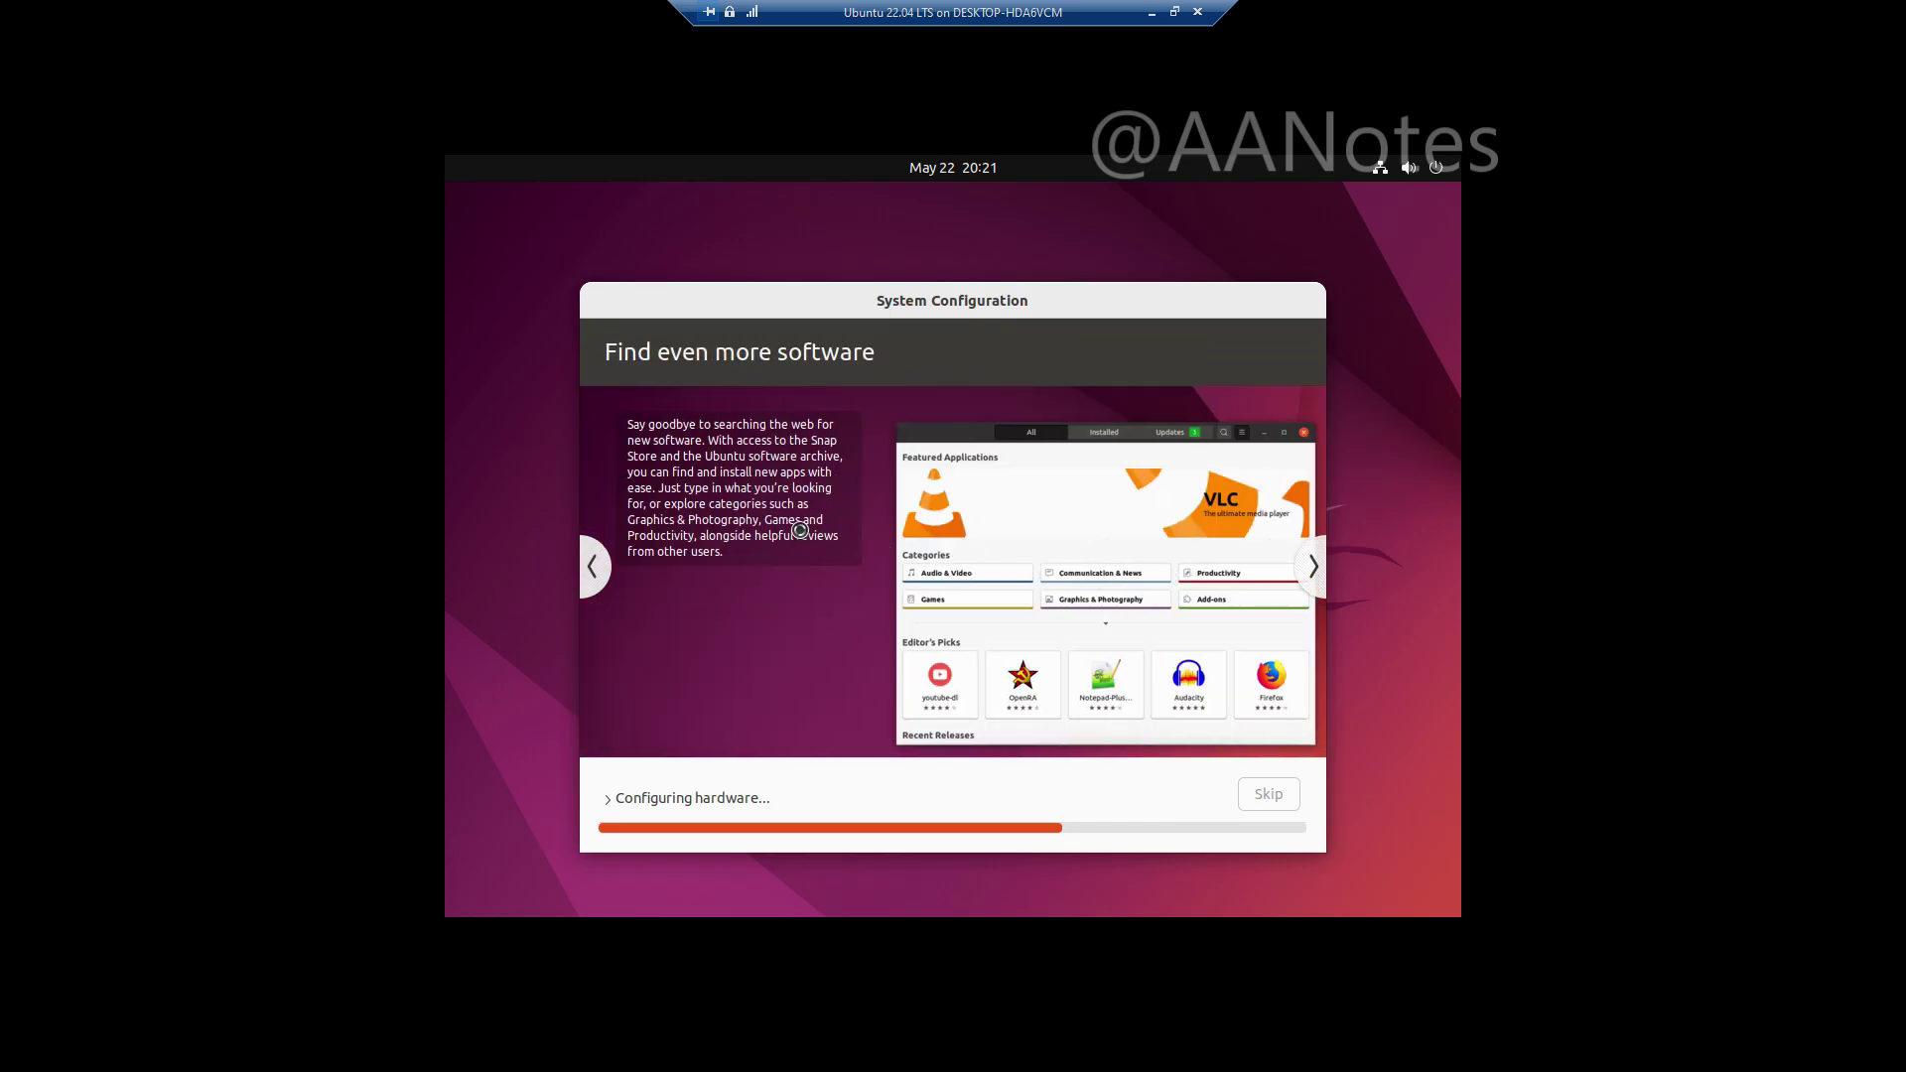
pyautogui.click(1315, 594)
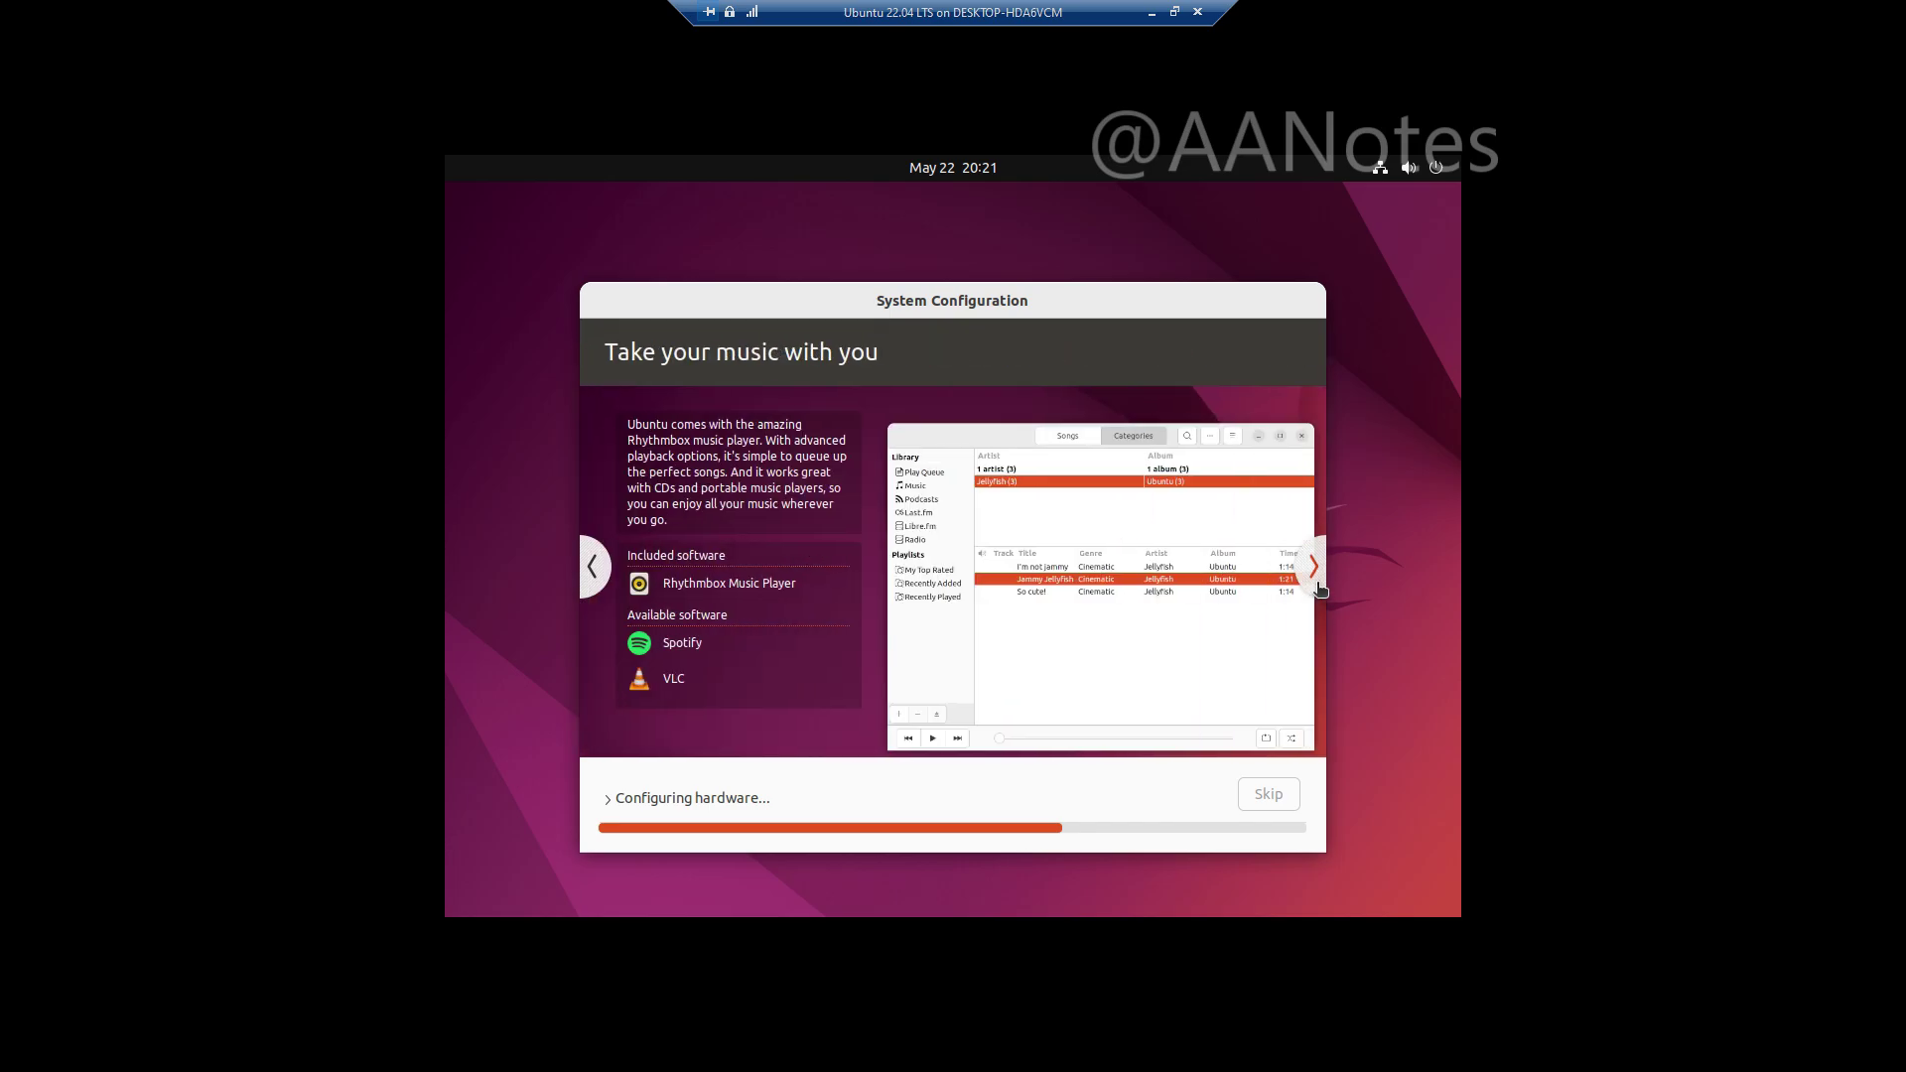
pyautogui.click(1316, 587)
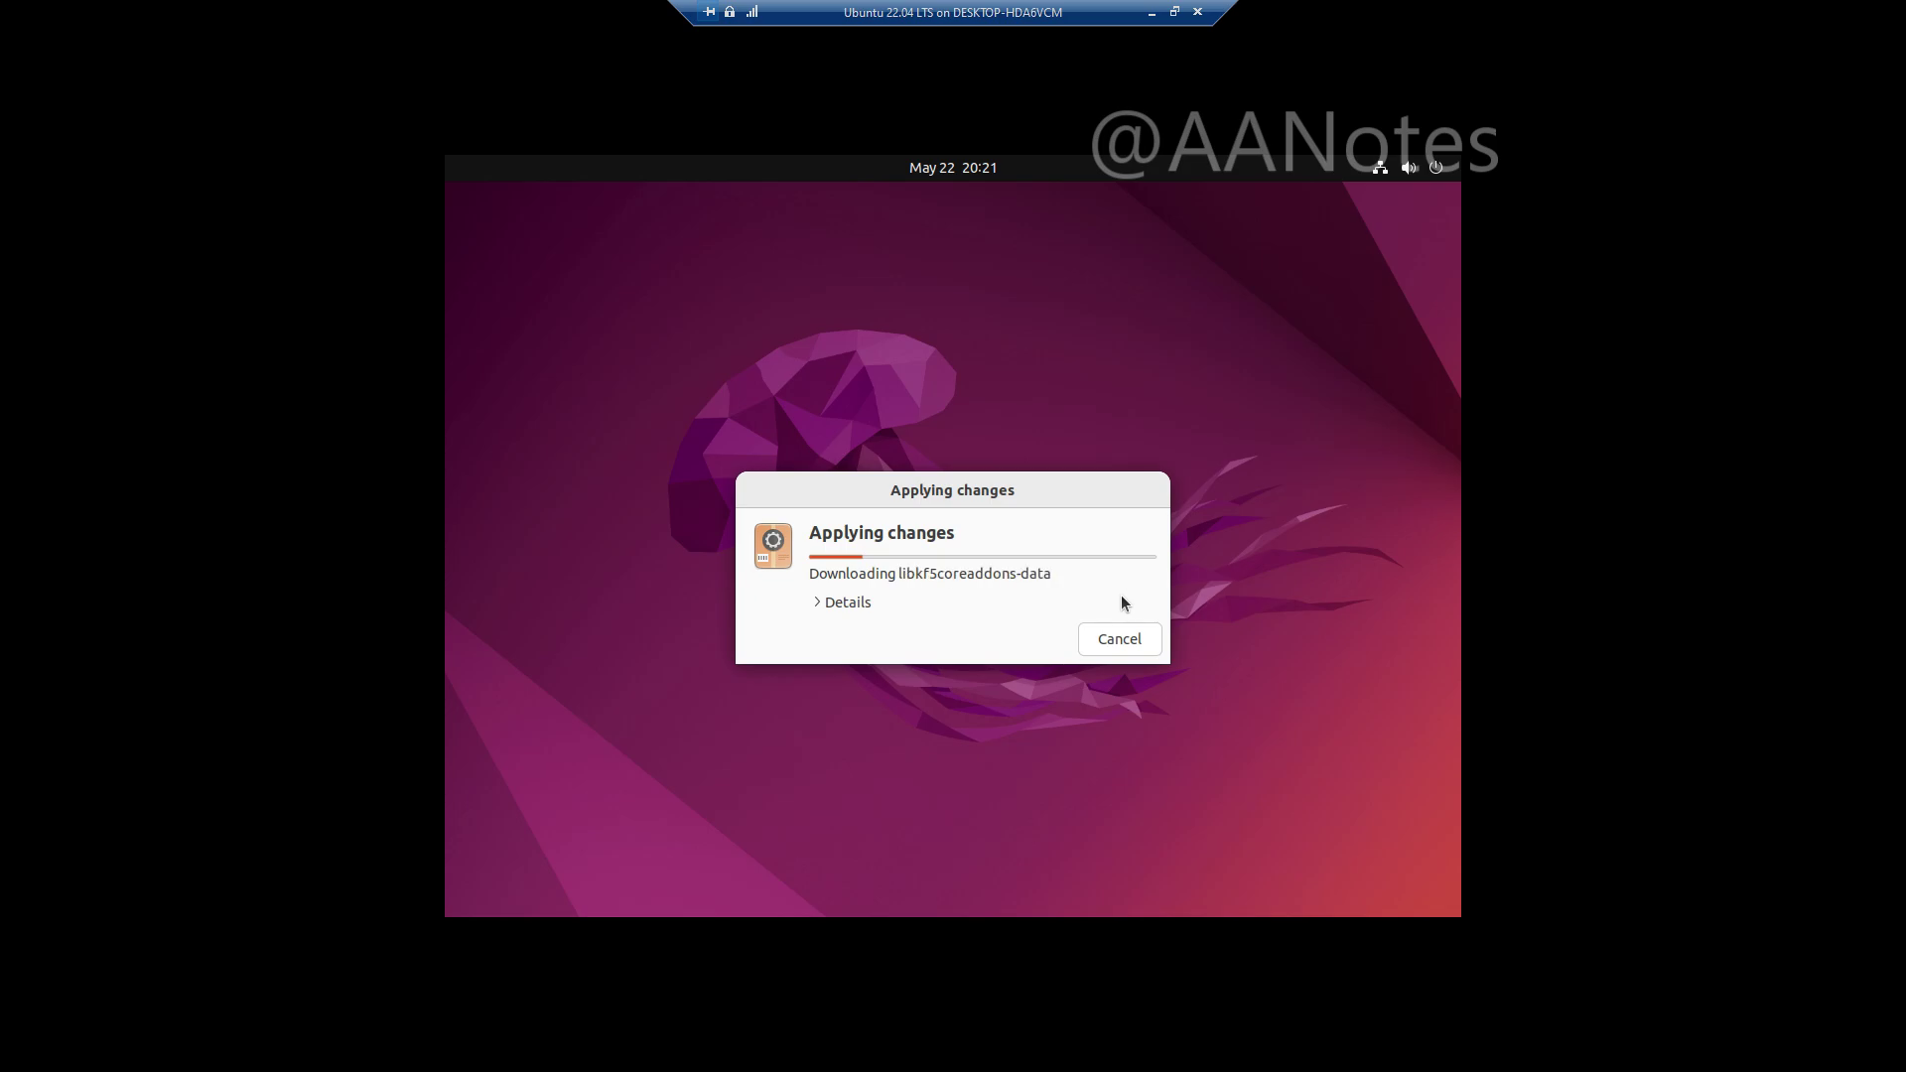
# Step: Expand Details in the Applying changes dialog to watch the package downloads
pyautogui.click(842, 603)
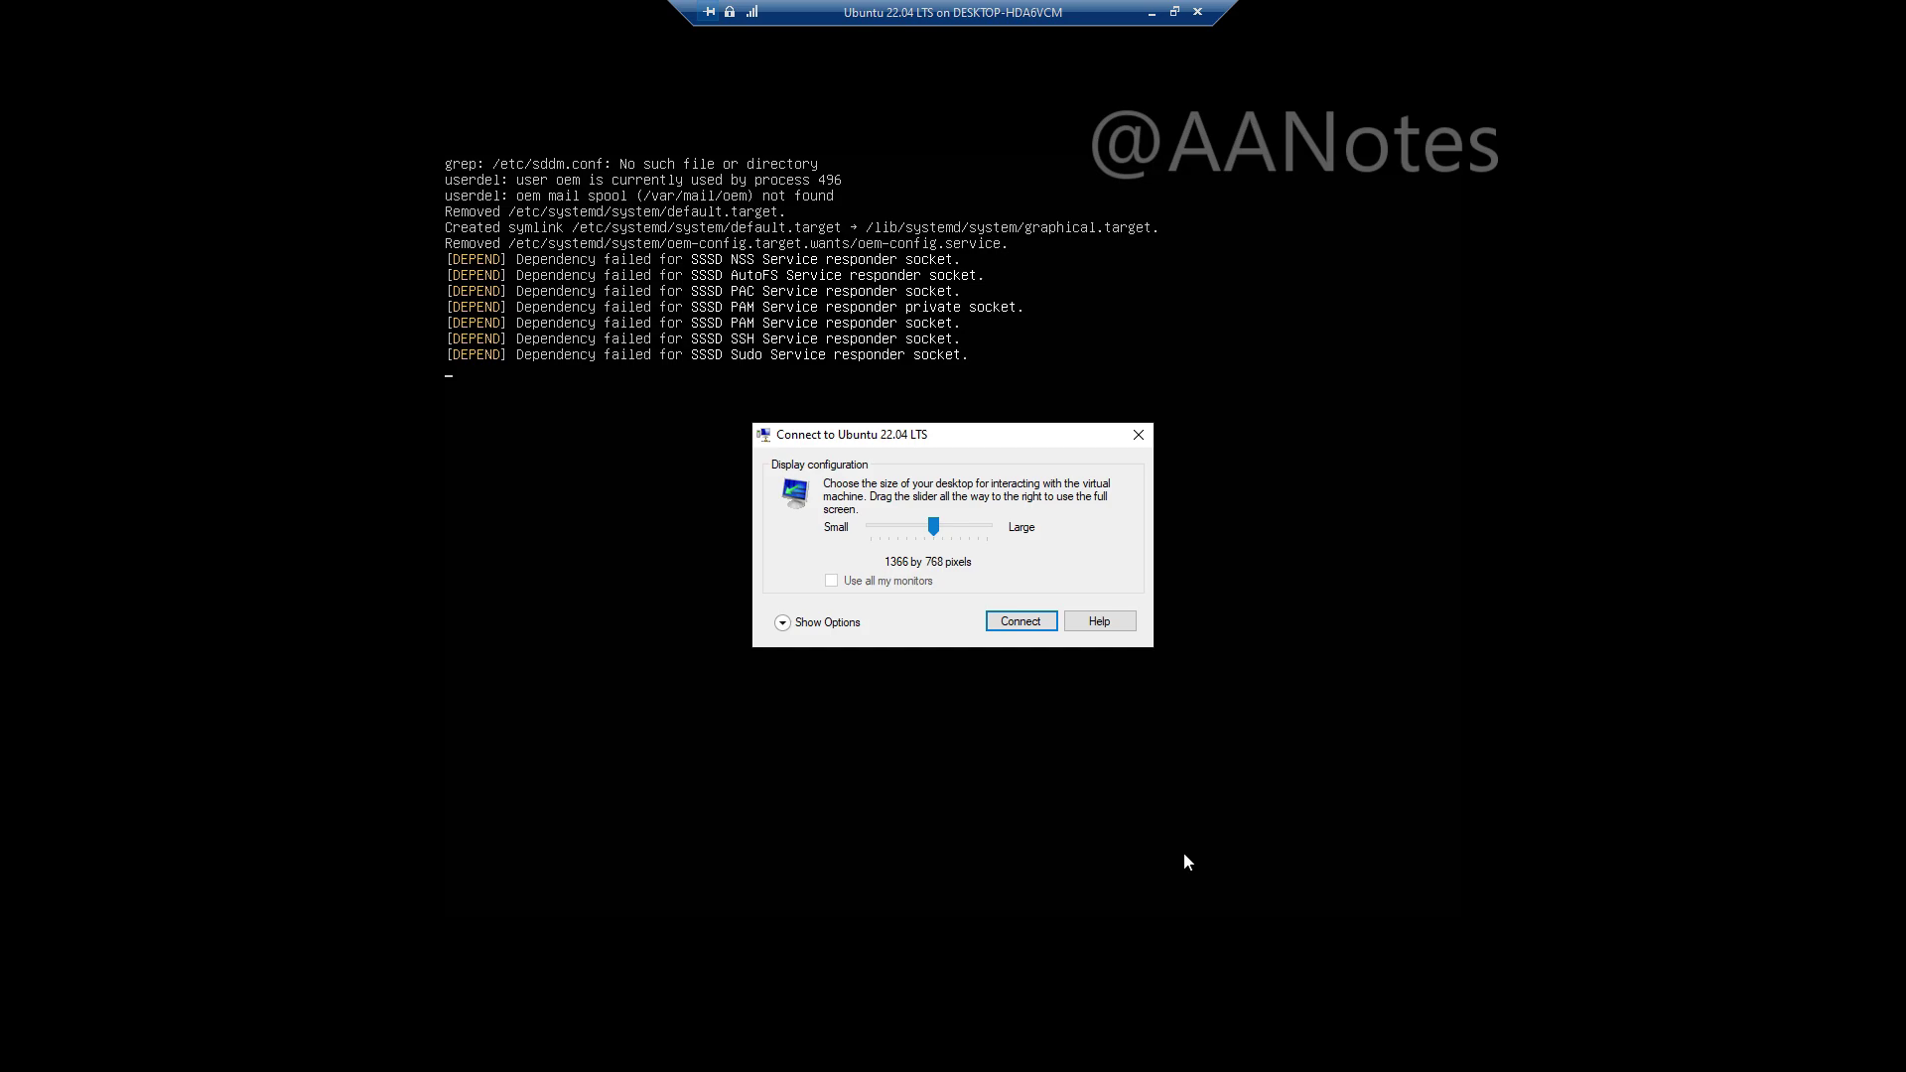
# Step: Connect at 1366 by 768 and log in to an Xorg session with the account's username and password
pyautogui.click(1020, 622)
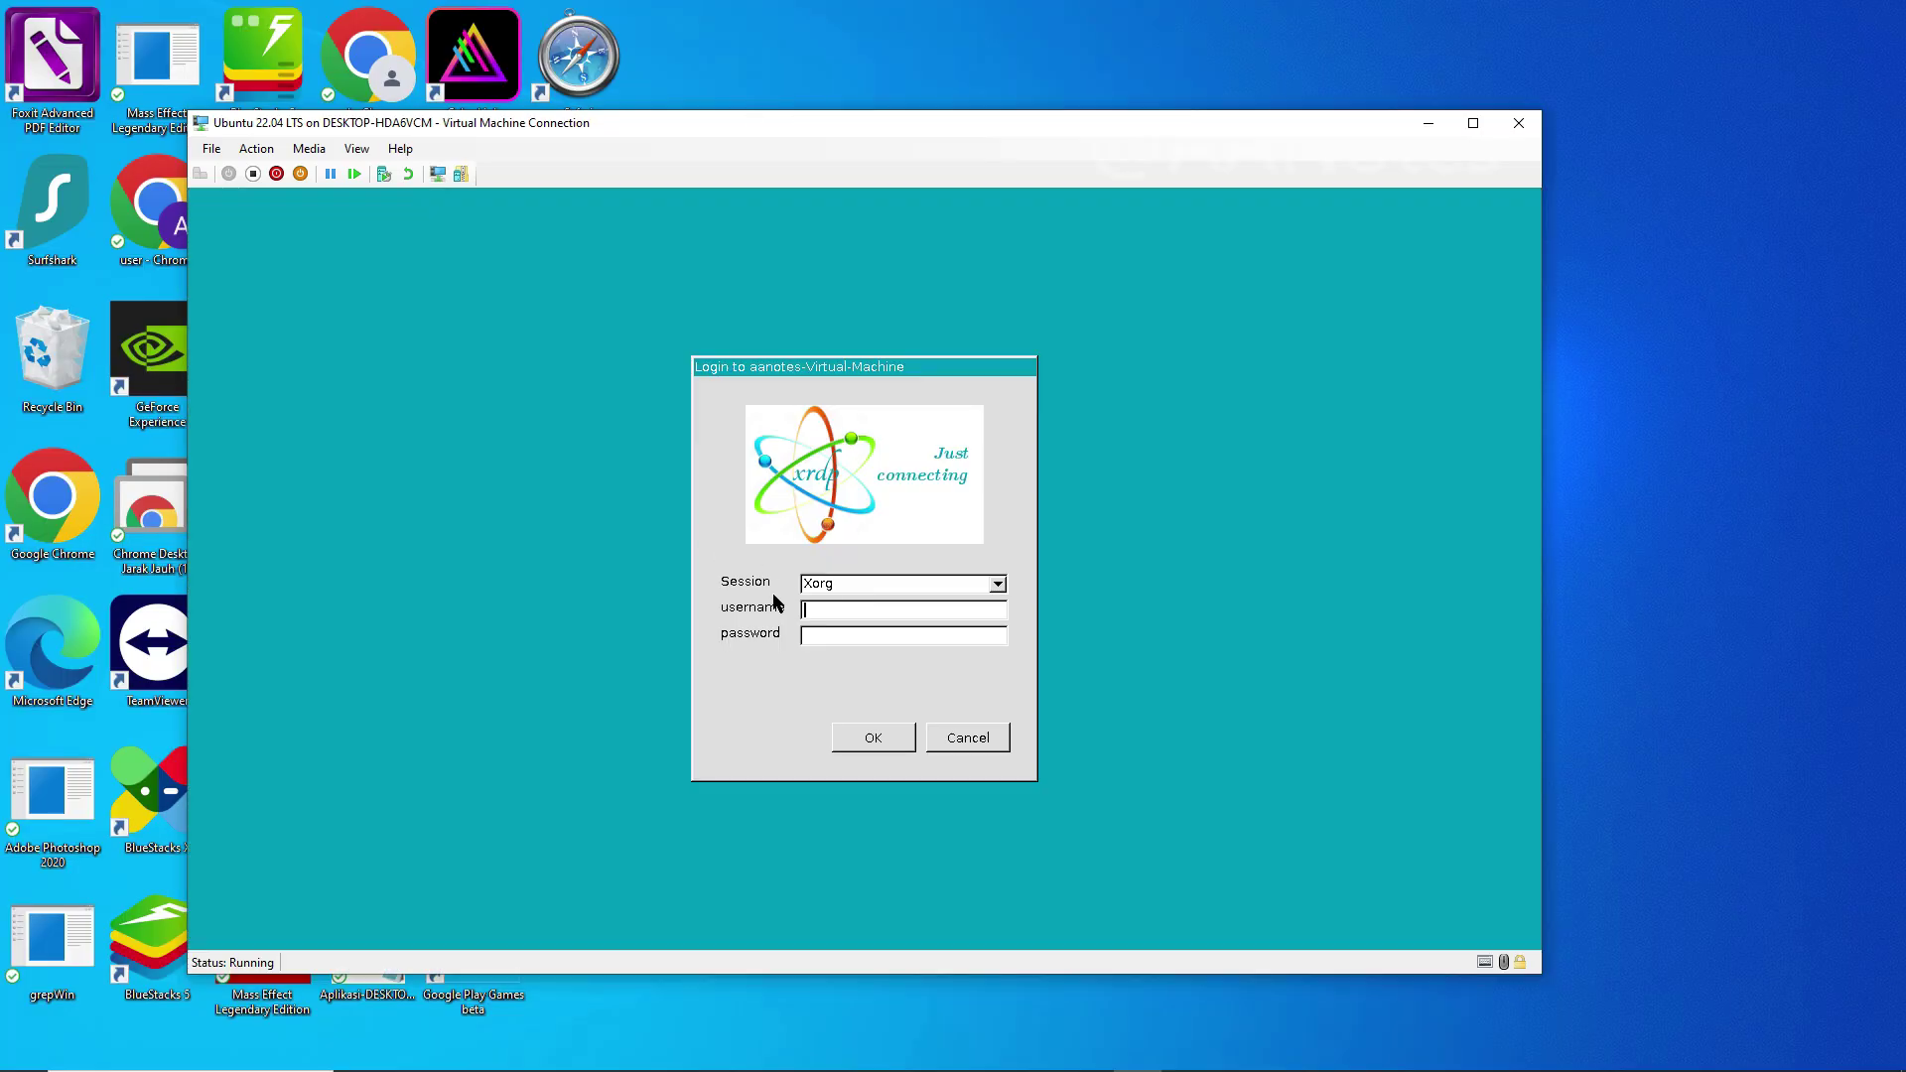
pyautogui.click(996, 584)
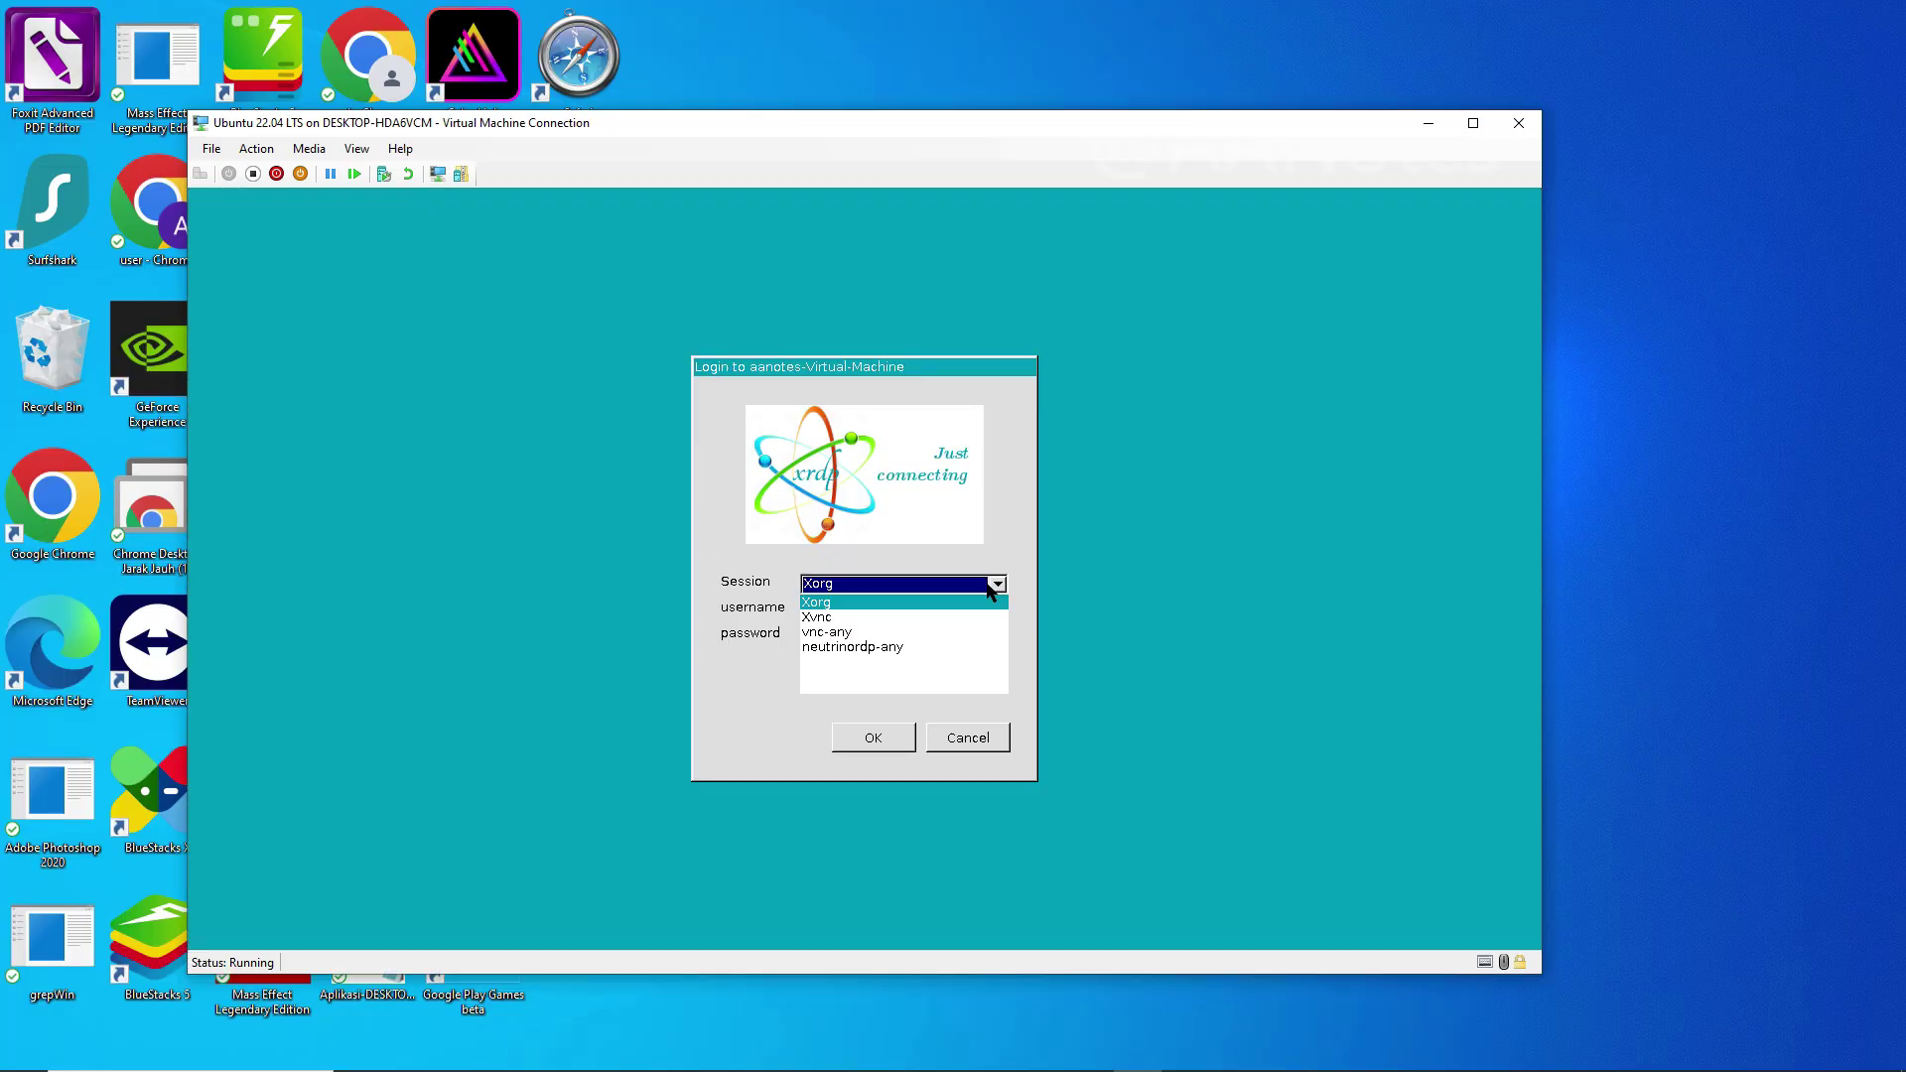
pyautogui.click(981, 593)
pyautogui.click(894, 619)
pyautogui.write('aanotes')
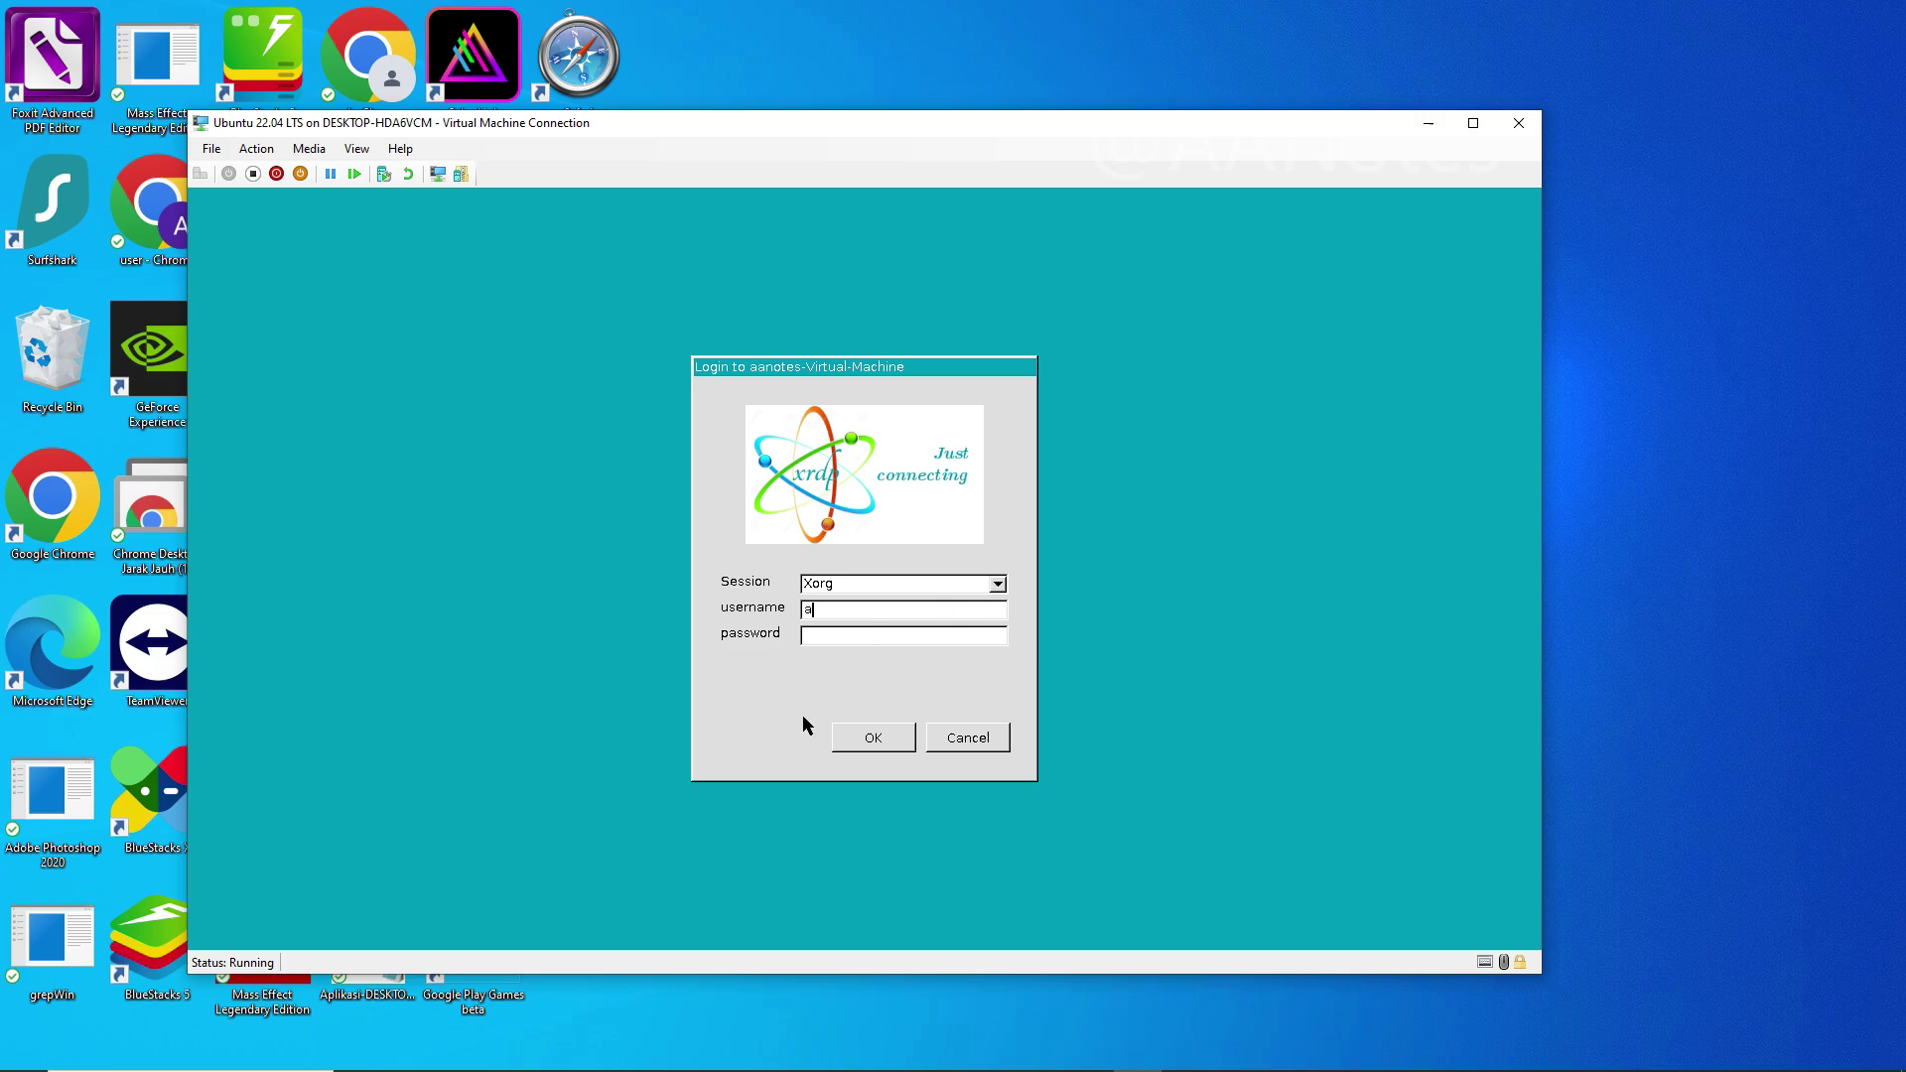
pyautogui.press('Tab')
pyautogui.write('********')
pyautogui.click(846, 745)
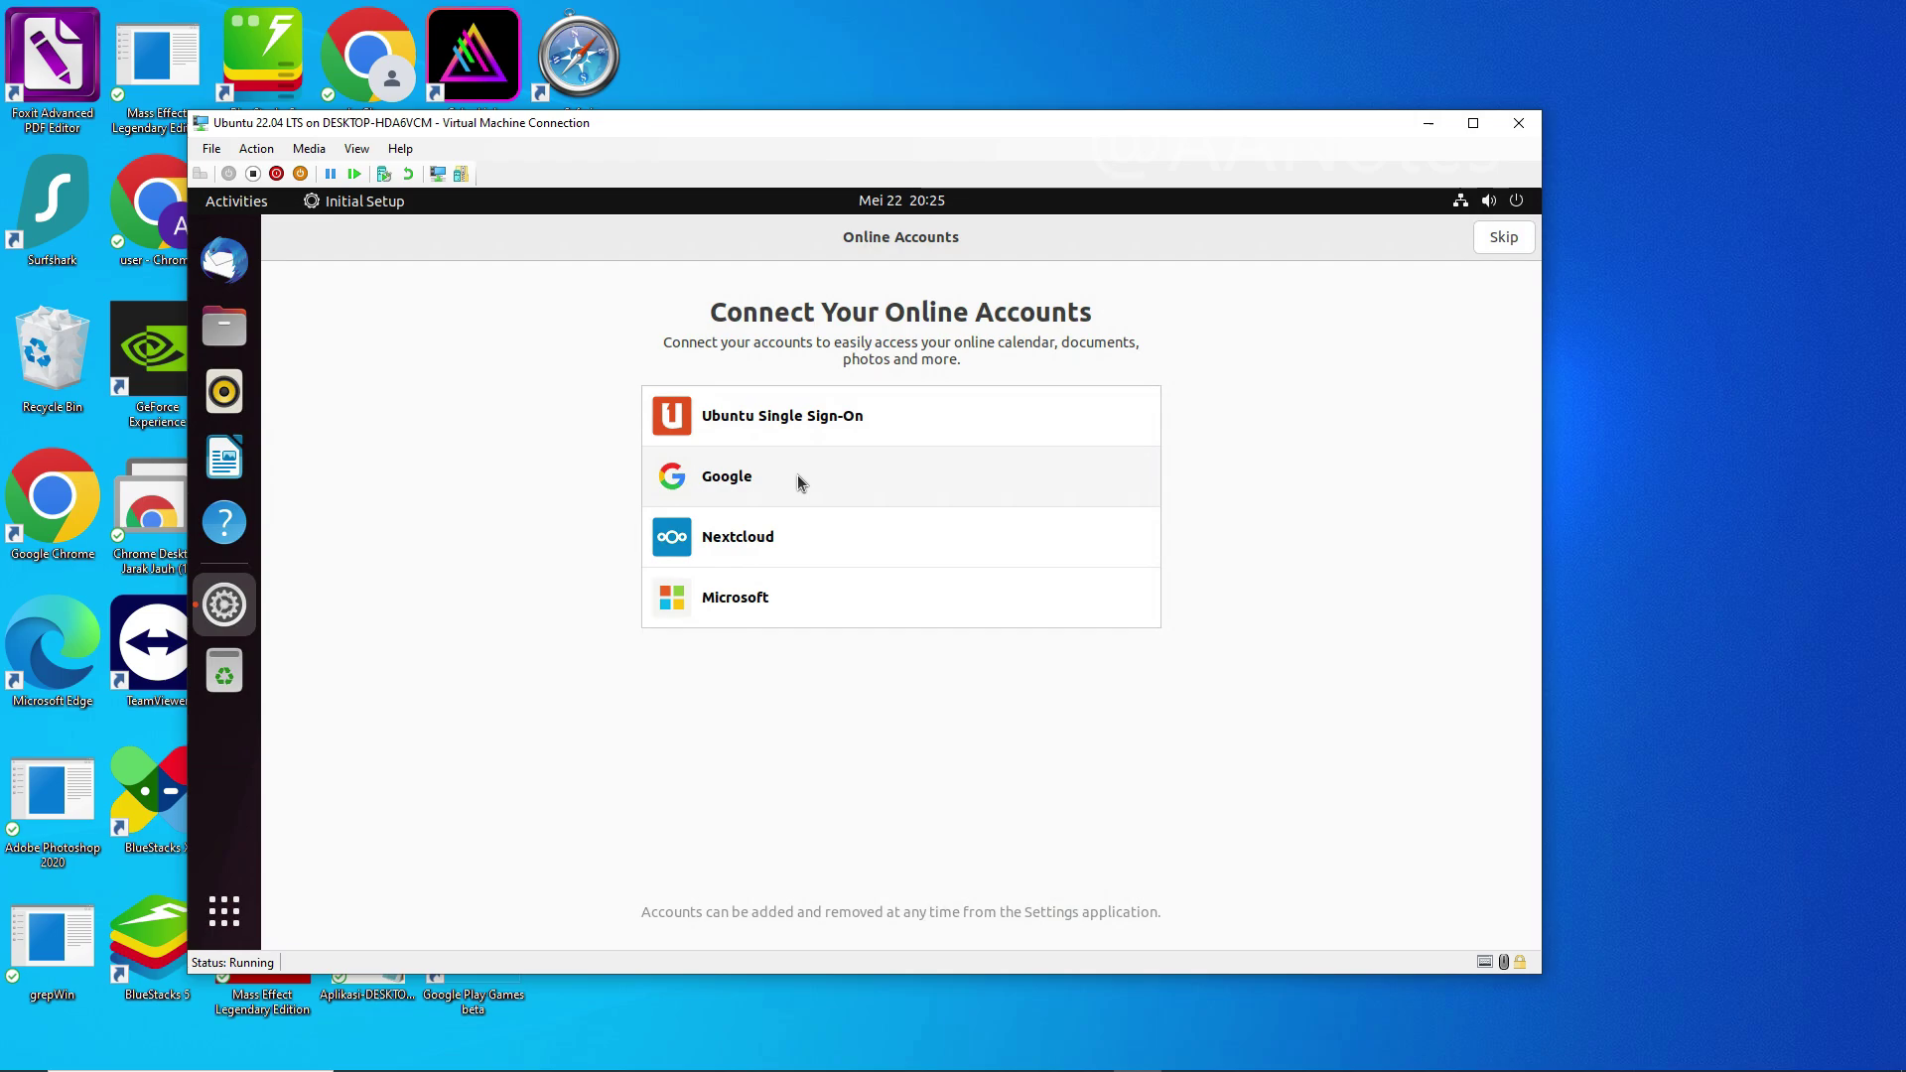
# Step: Choose Ubuntu Single Sign-On in Online Accounts, then launch Software Updater from the dock
pyautogui.click(816, 431)
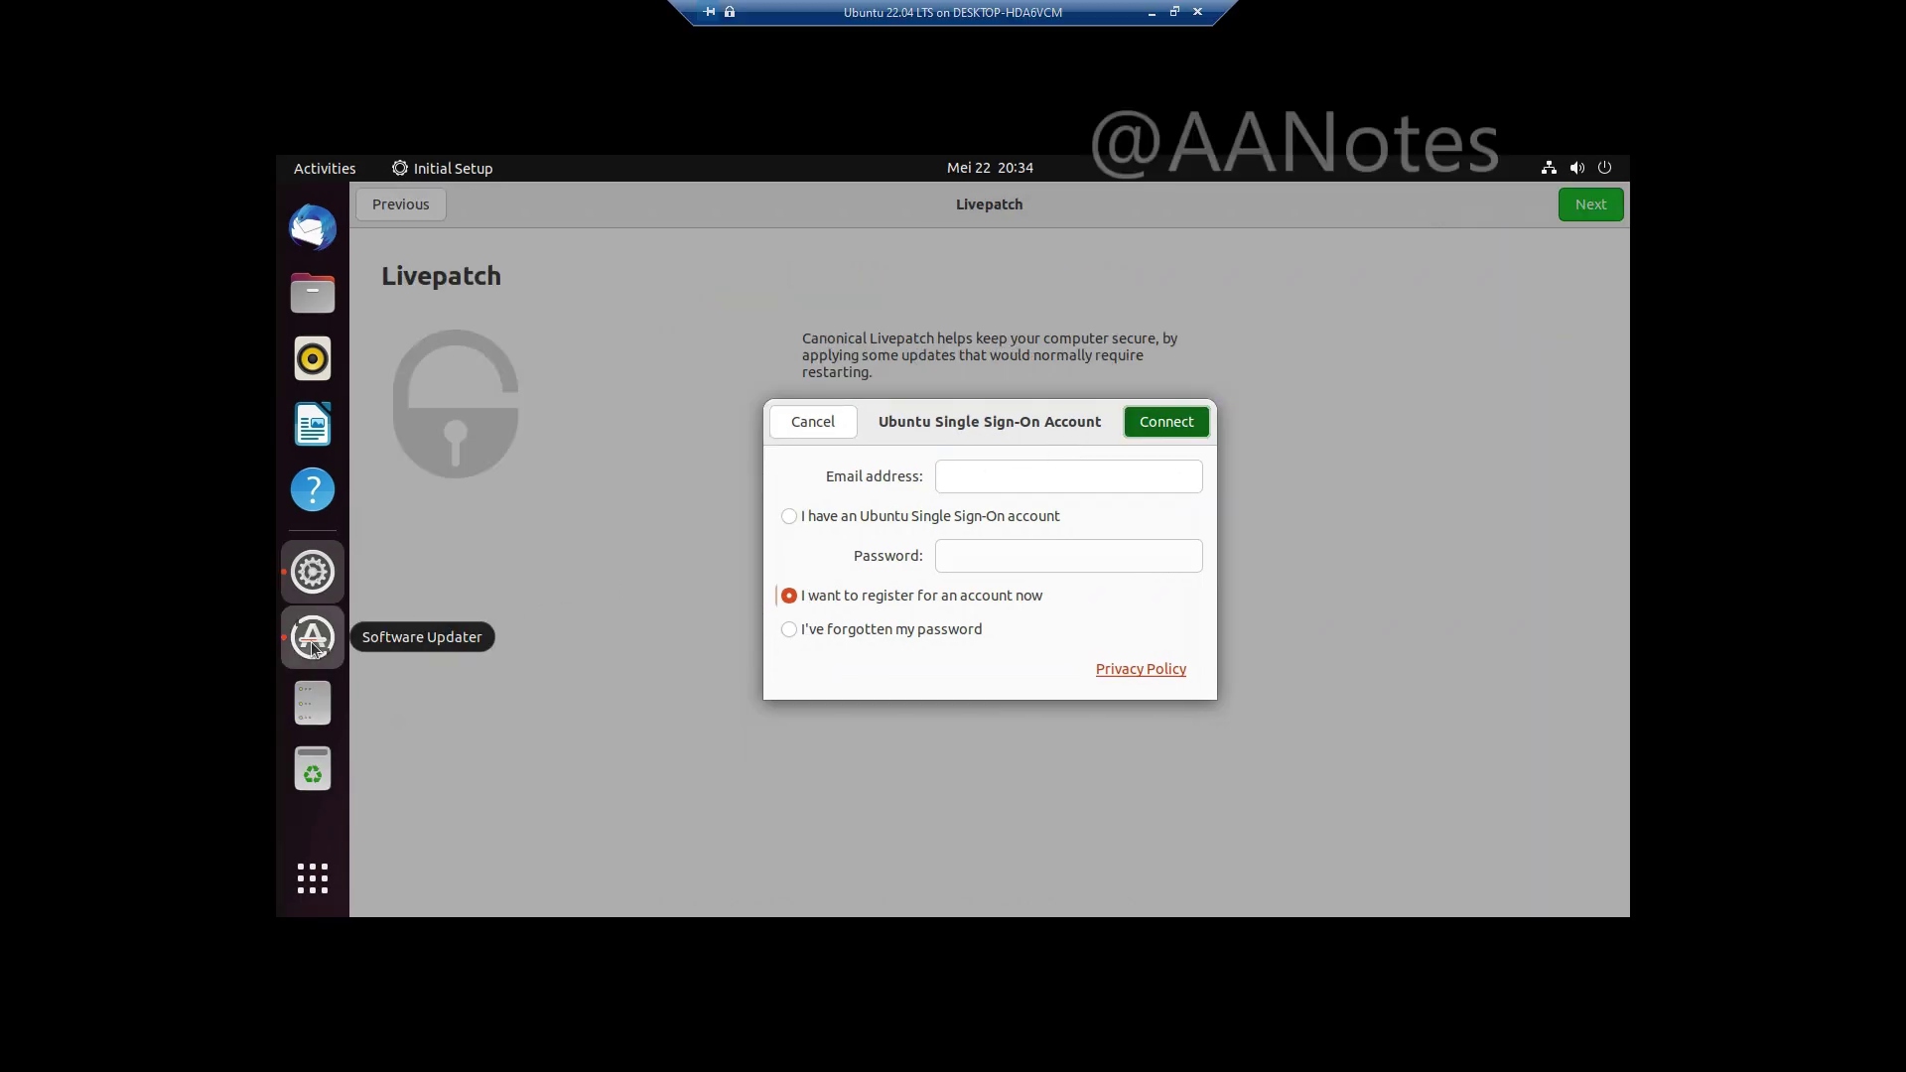
pyautogui.click(313, 644)
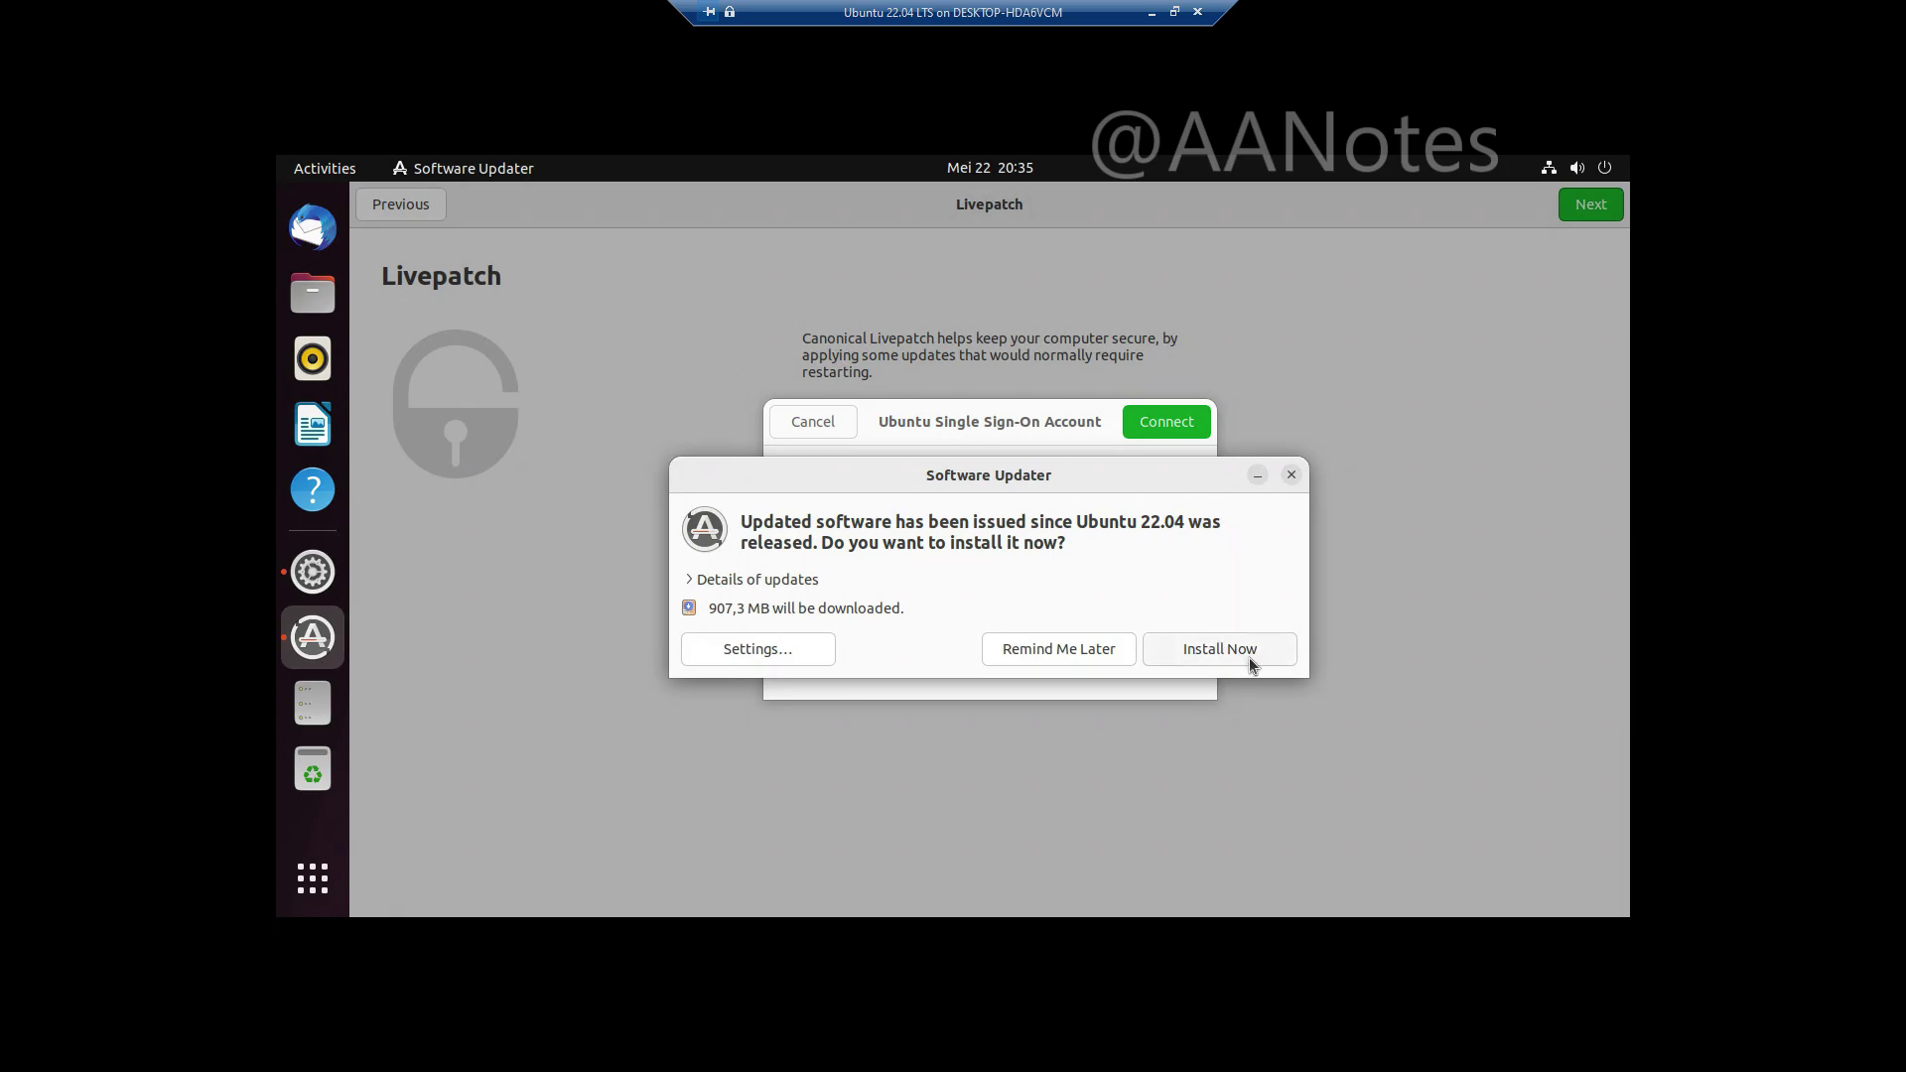
# Step: Install the 907,3 MB of updates after authenticating with the user password, with download details shown
pyautogui.click(1220, 651)
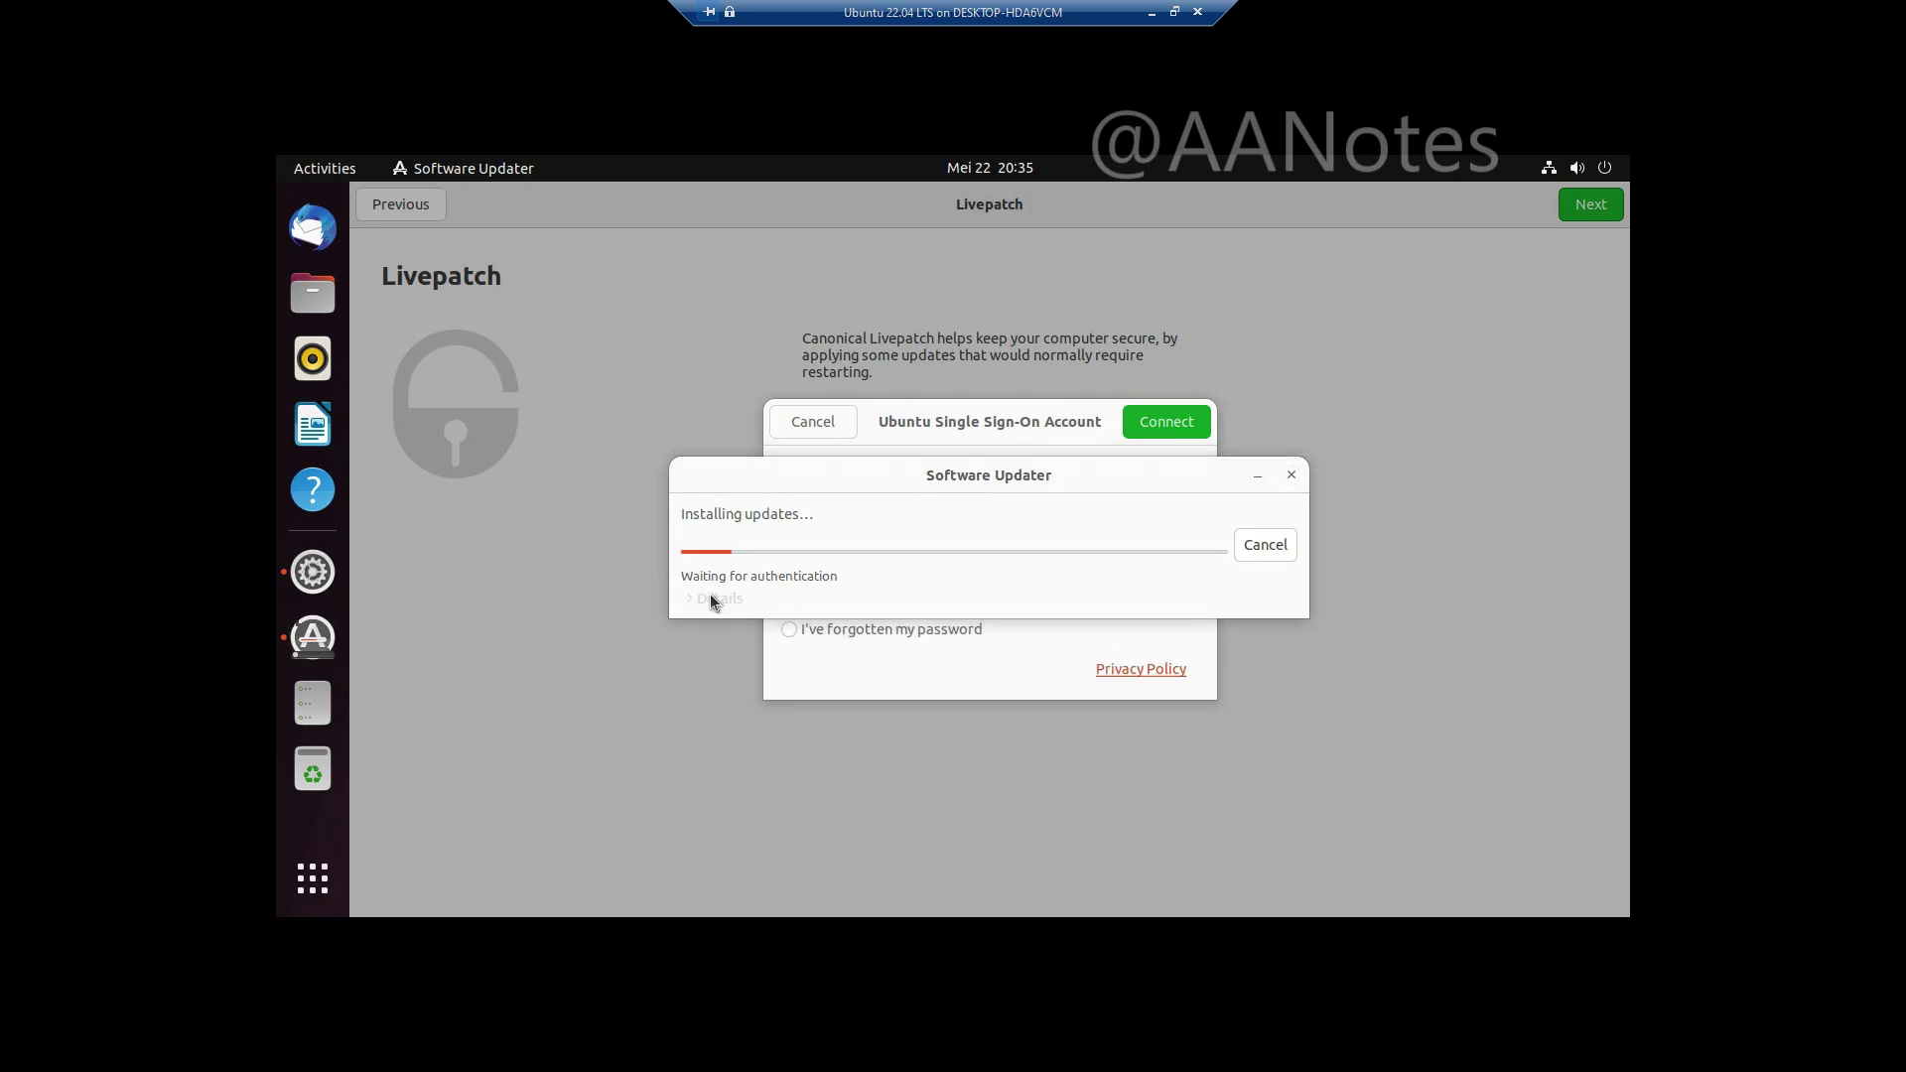
pyautogui.write('●●●●●●●')
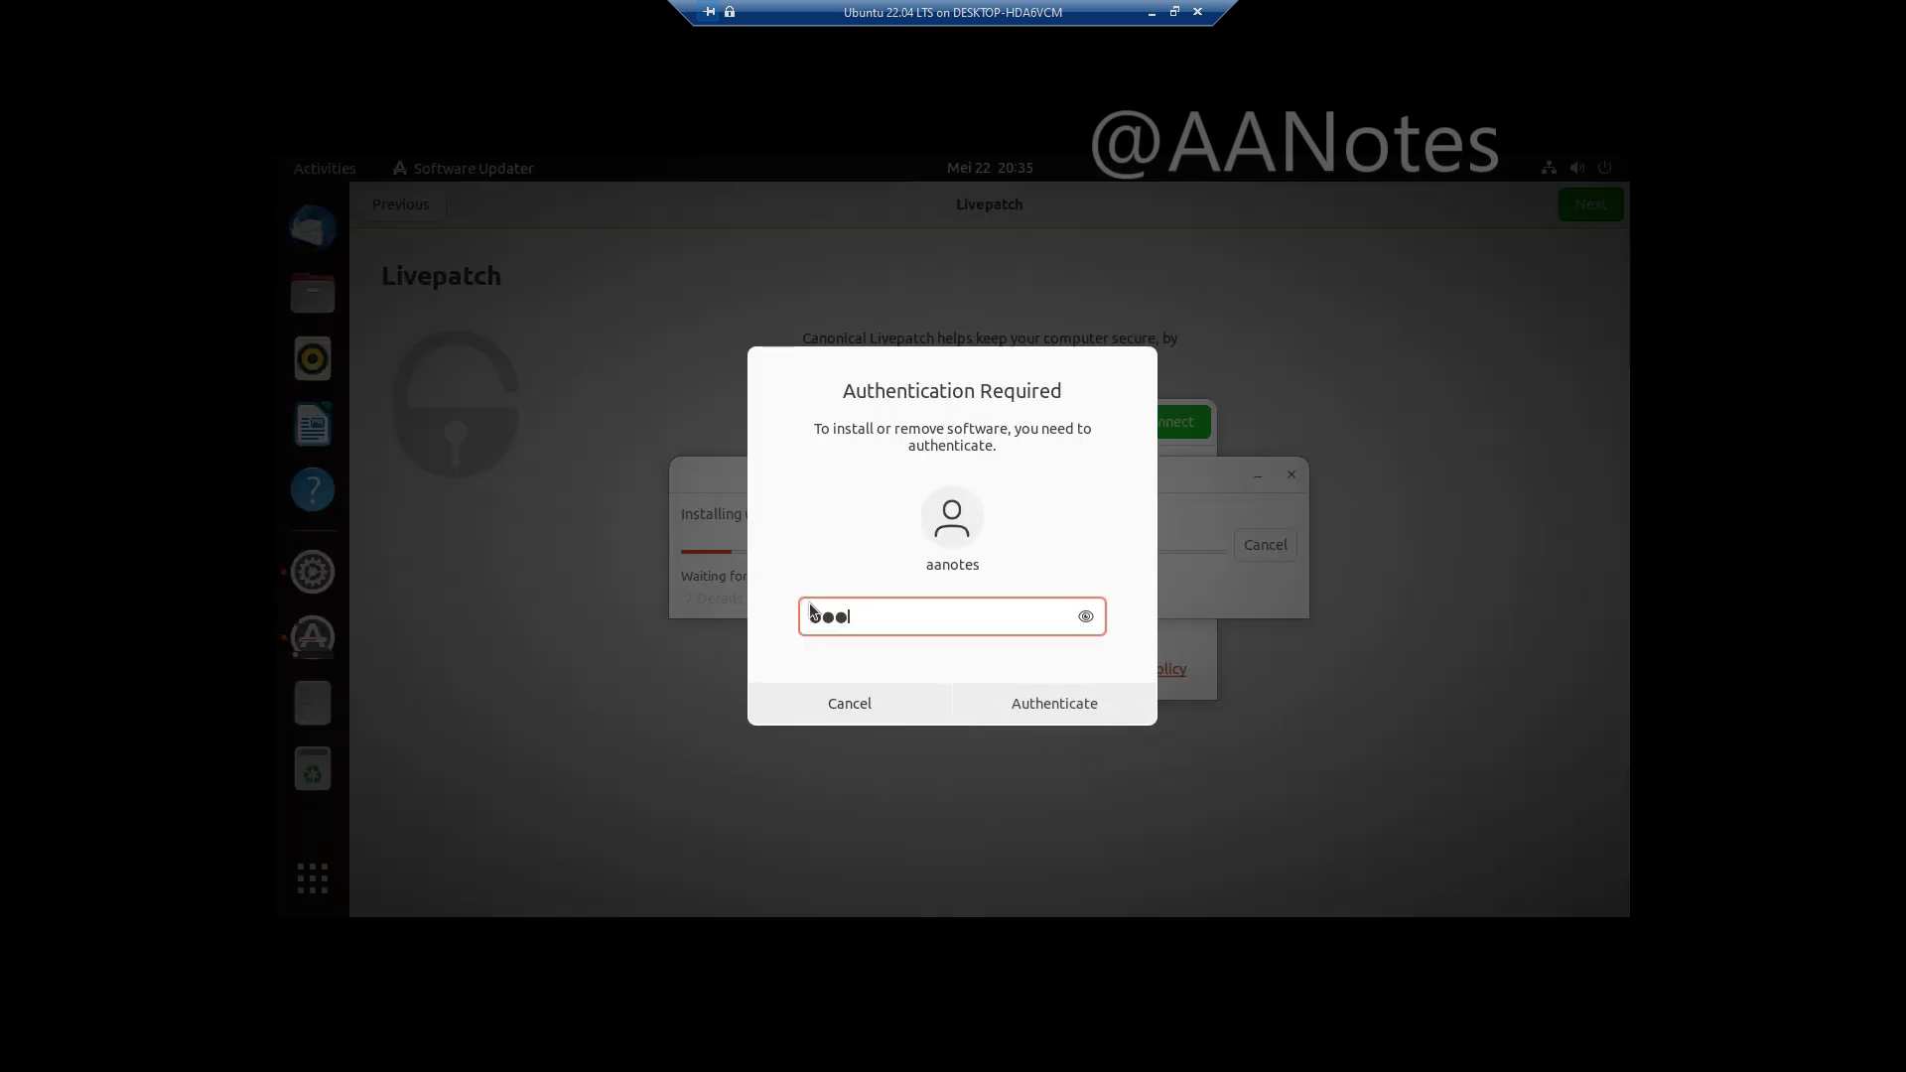
pyautogui.click(1059, 705)
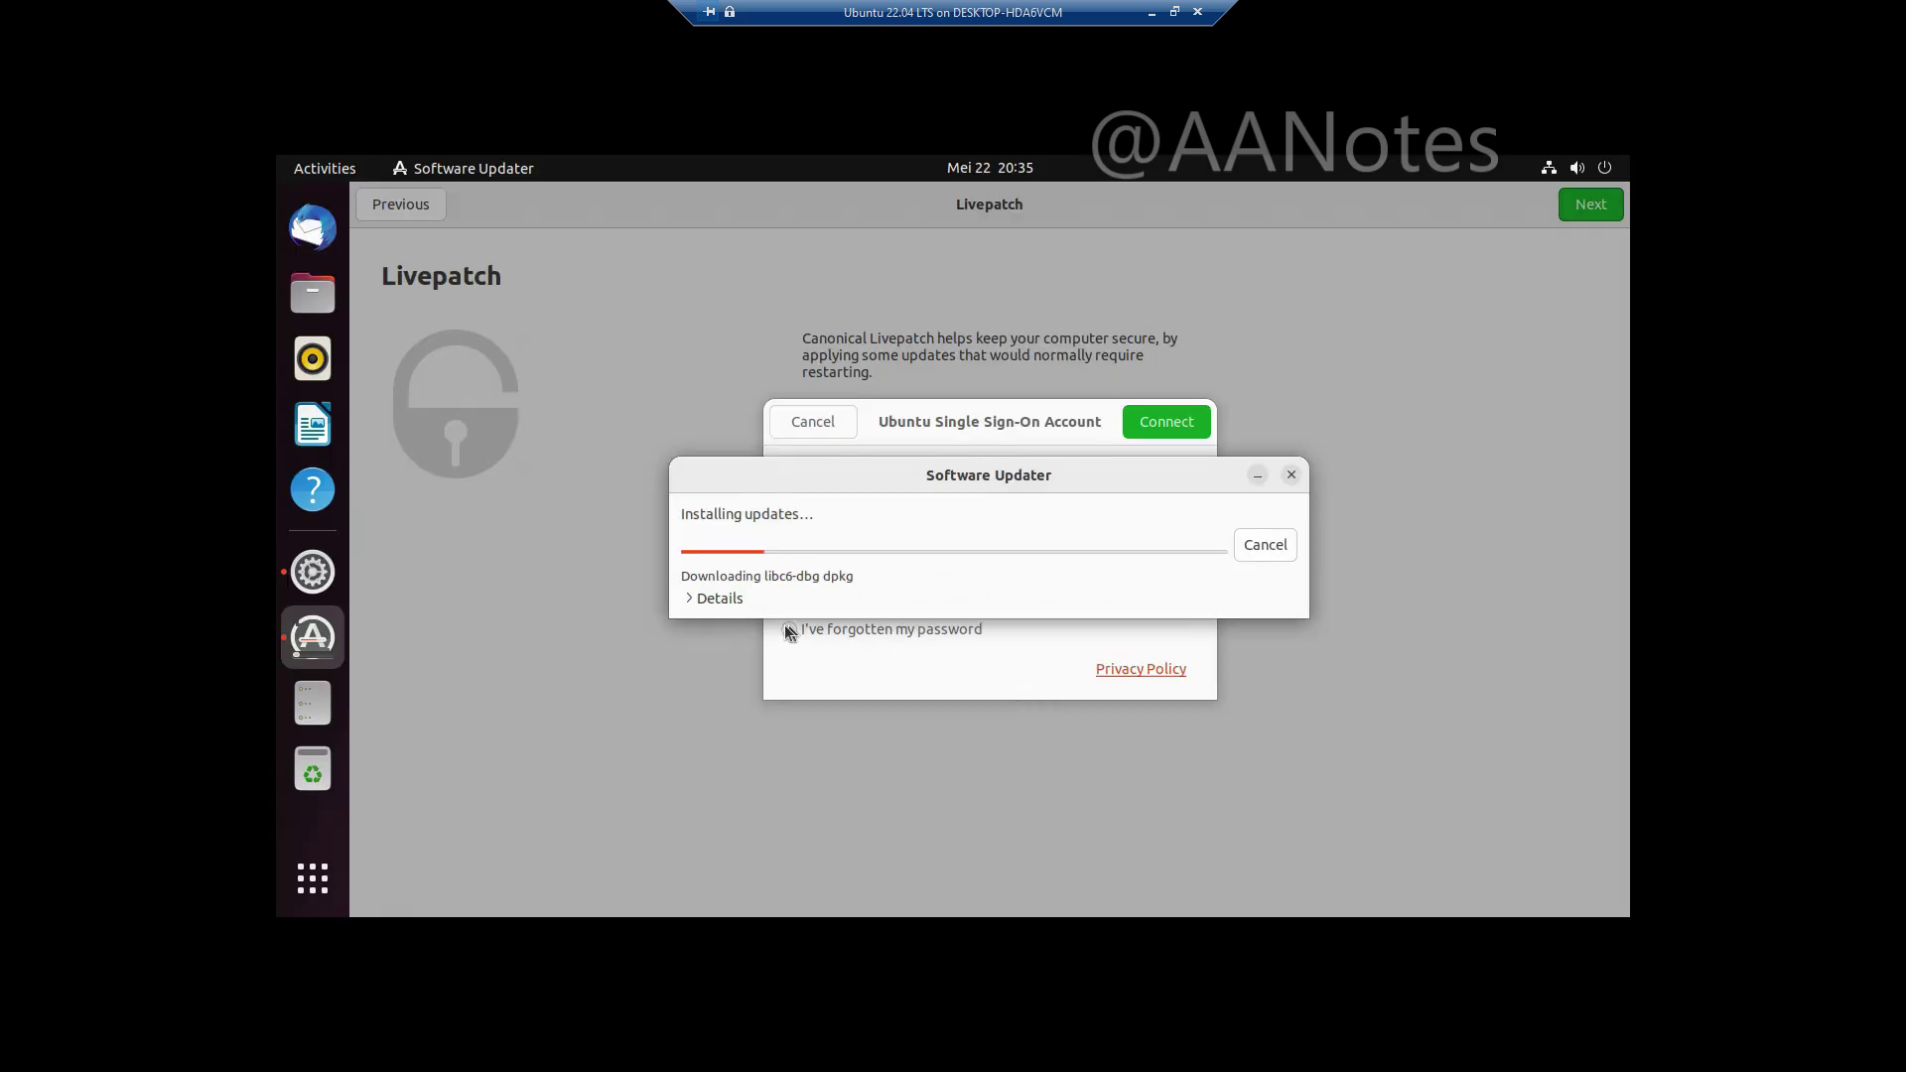
pyautogui.click(713, 600)
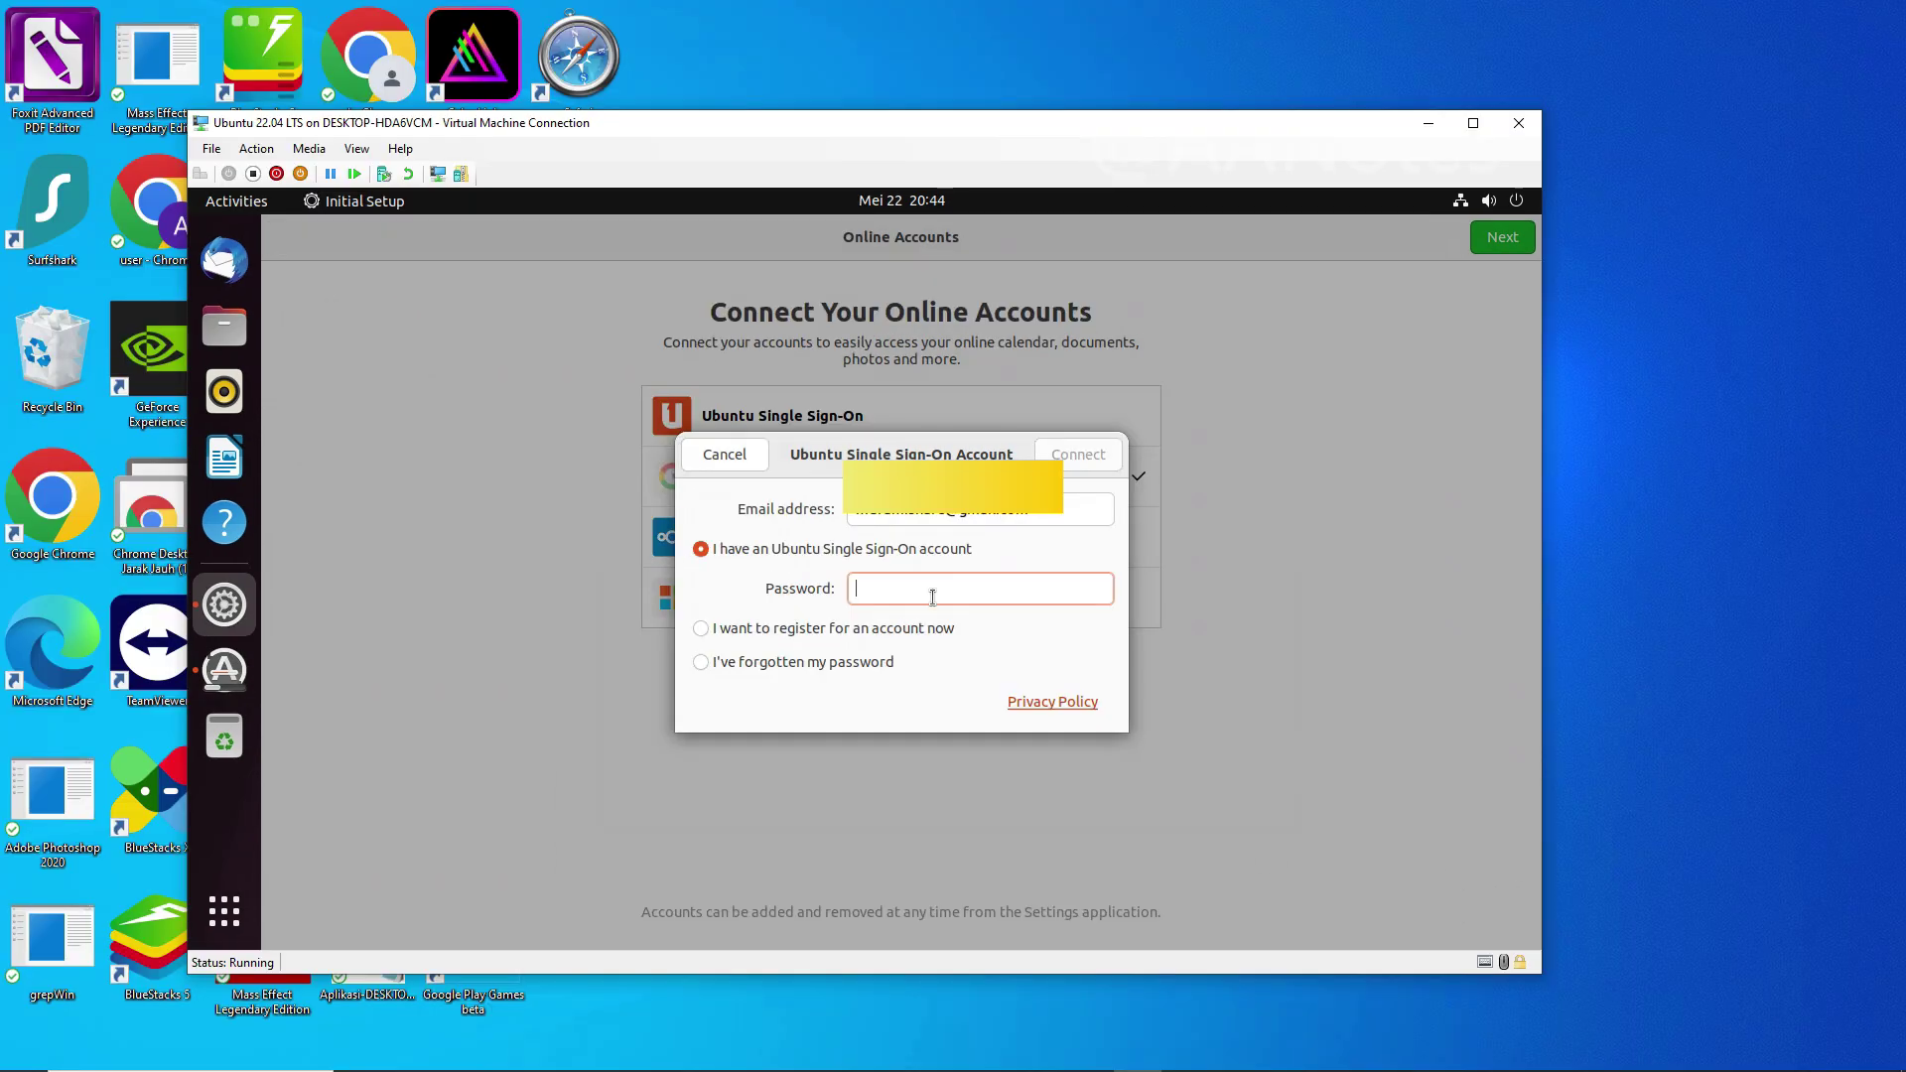
# Step: Maximize the VM window and connect the Ubuntu Single Sign-On account, authorising with the user password
pyautogui.write('•••')
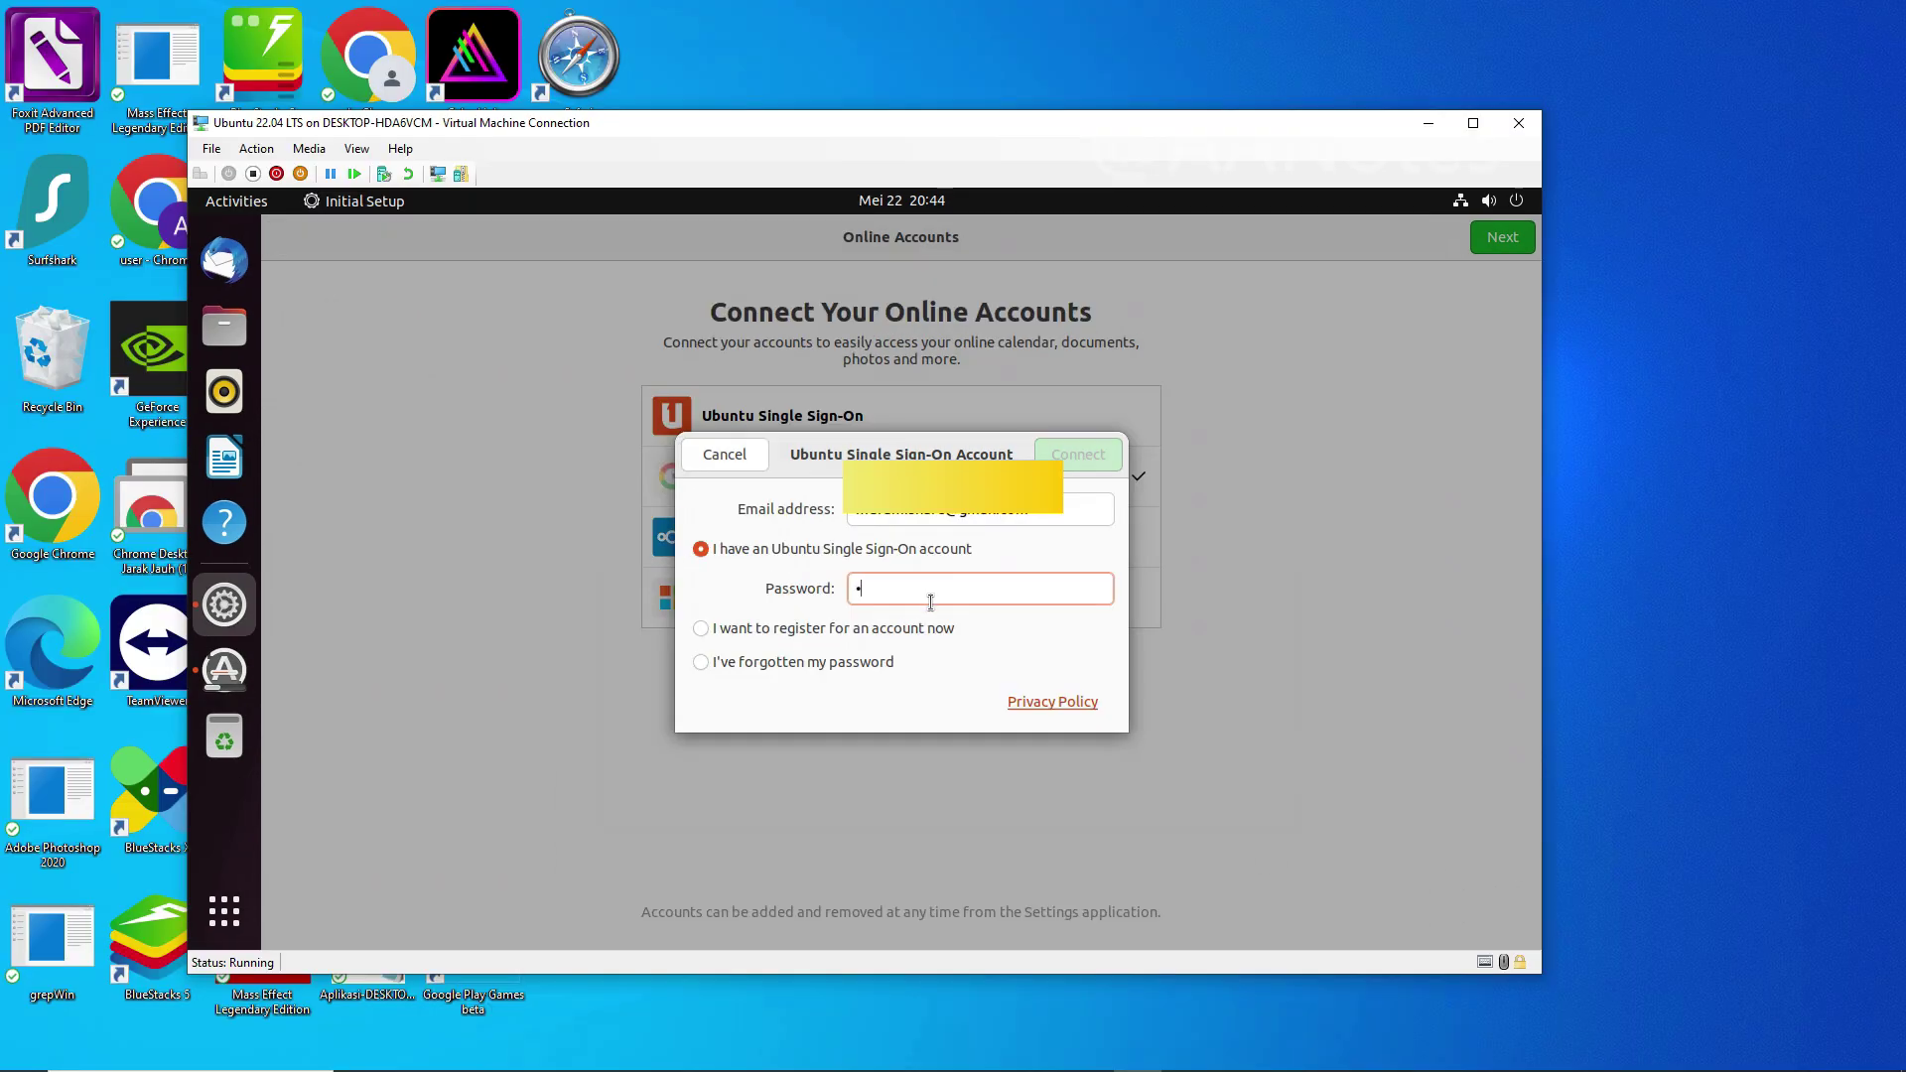
pyautogui.write('••••••')
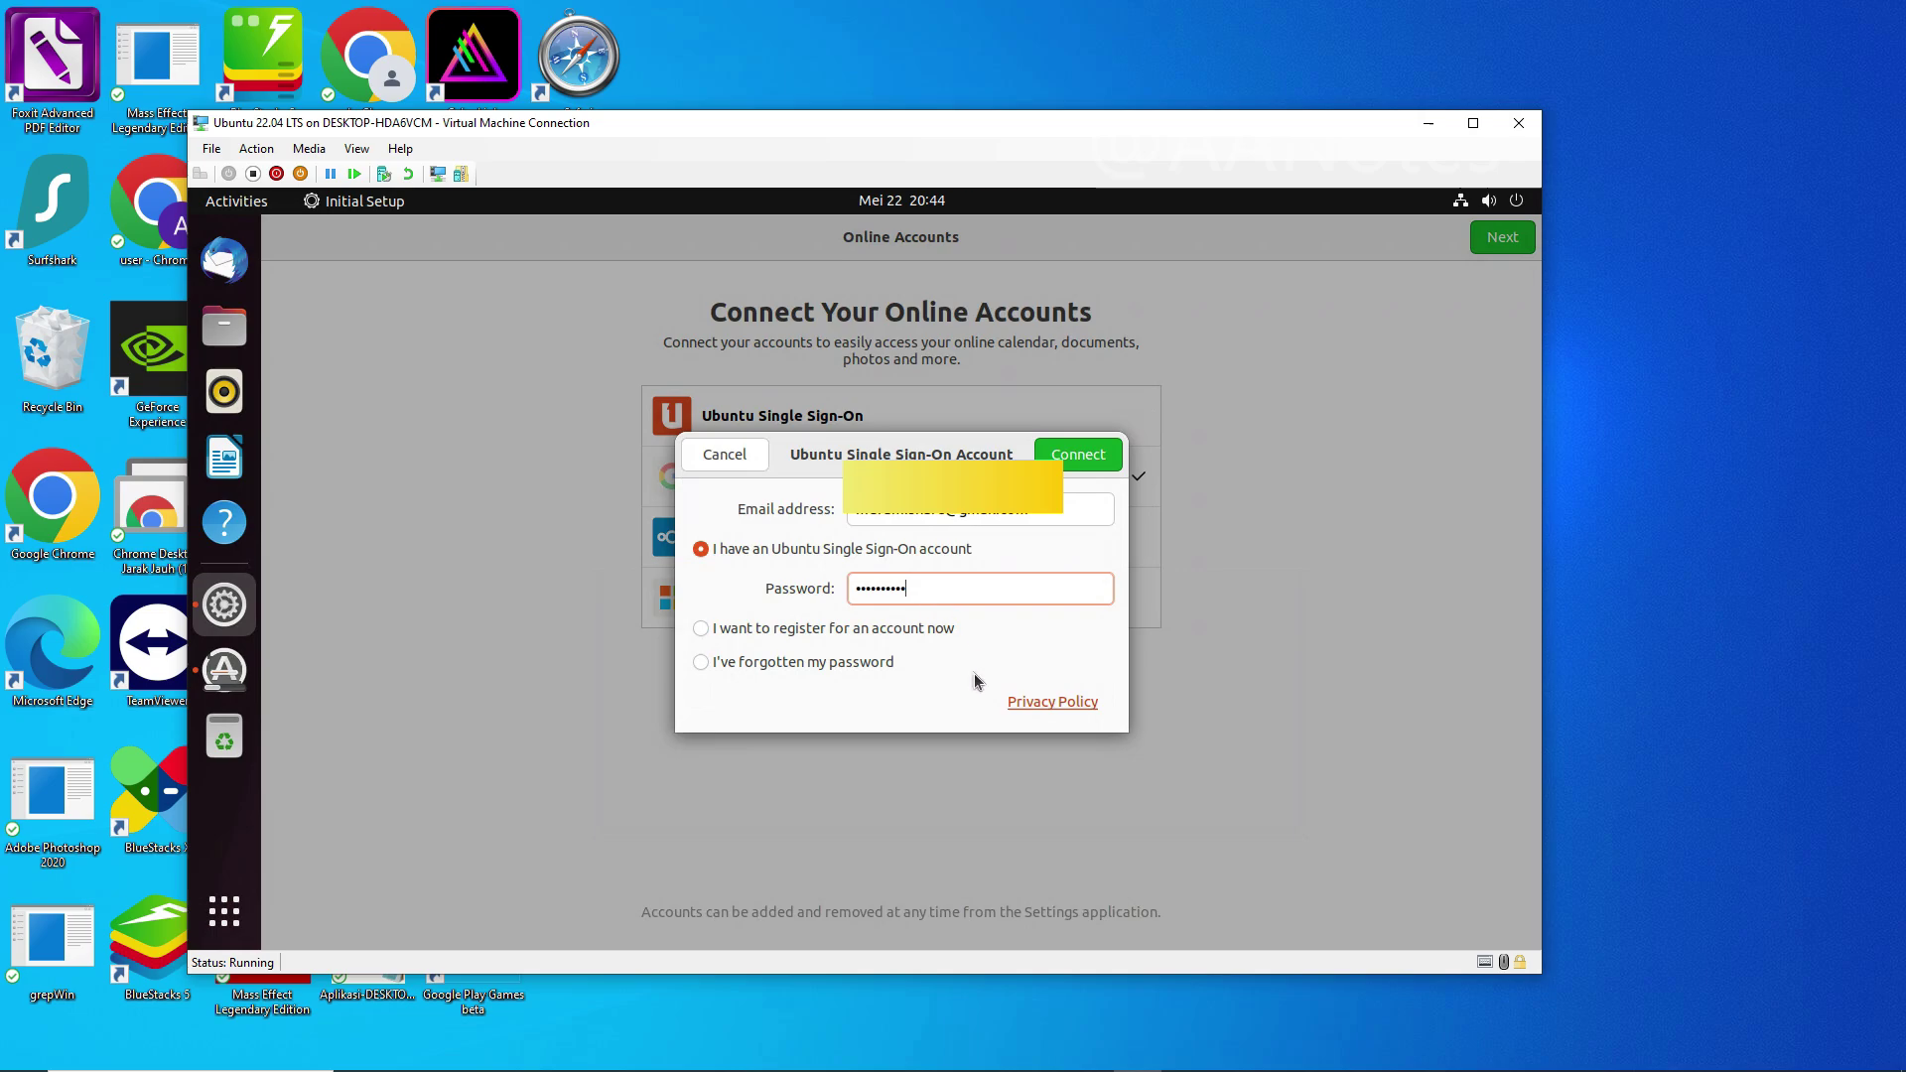
pyautogui.click(1472, 125)
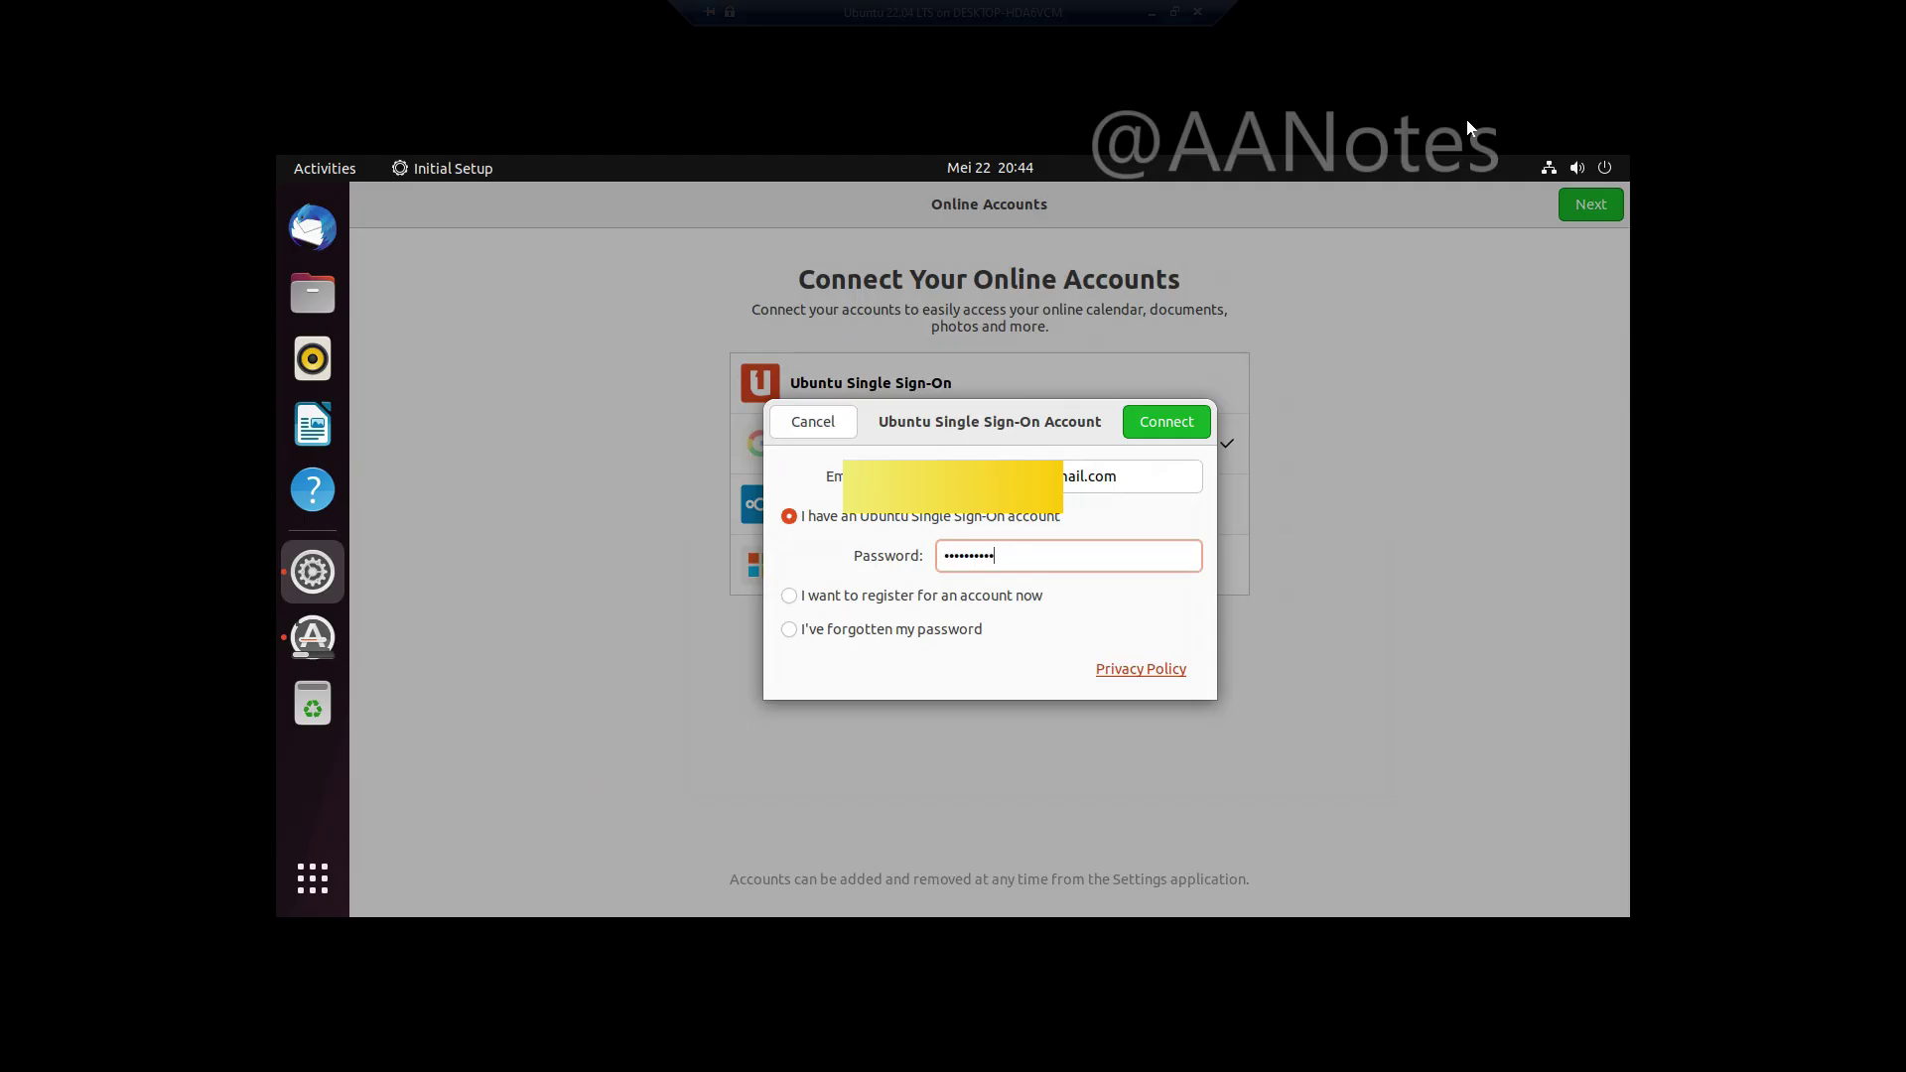
pyautogui.click(1168, 423)
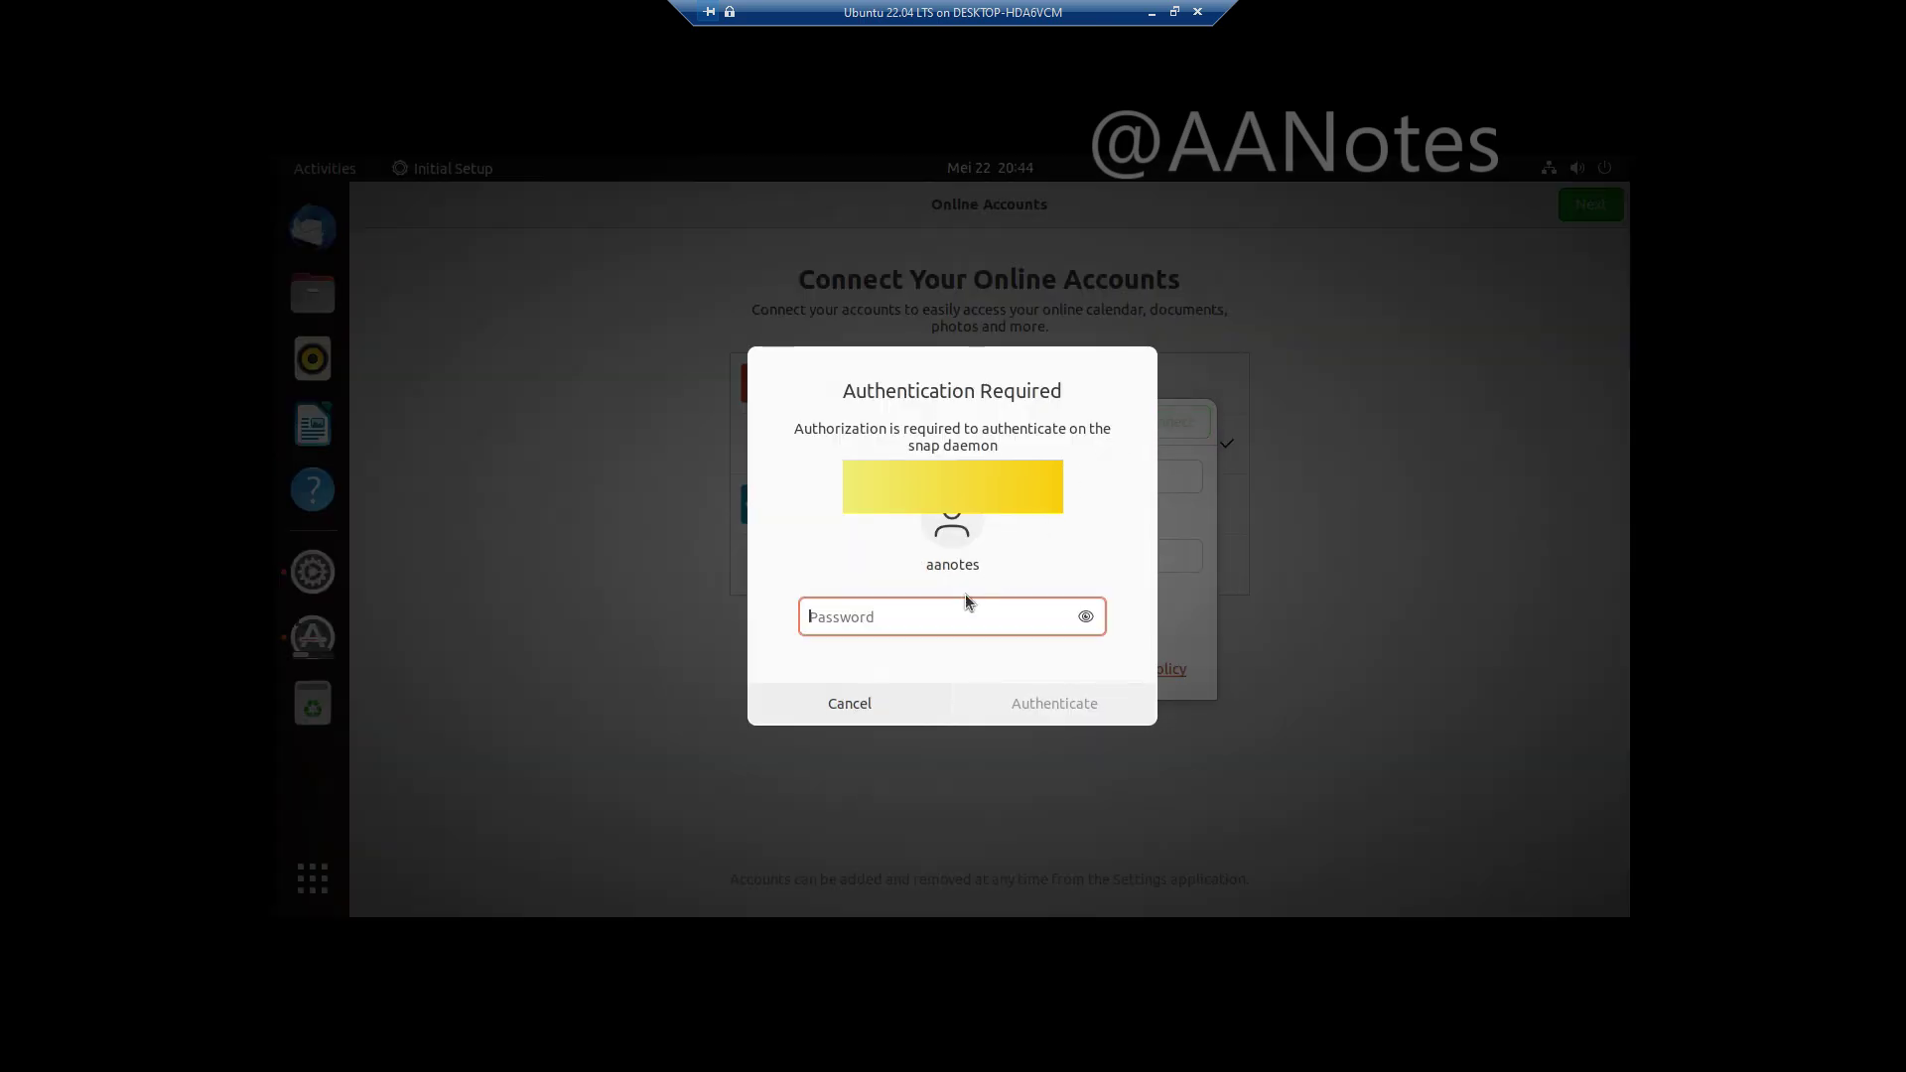
pyautogui.write('•••••••')
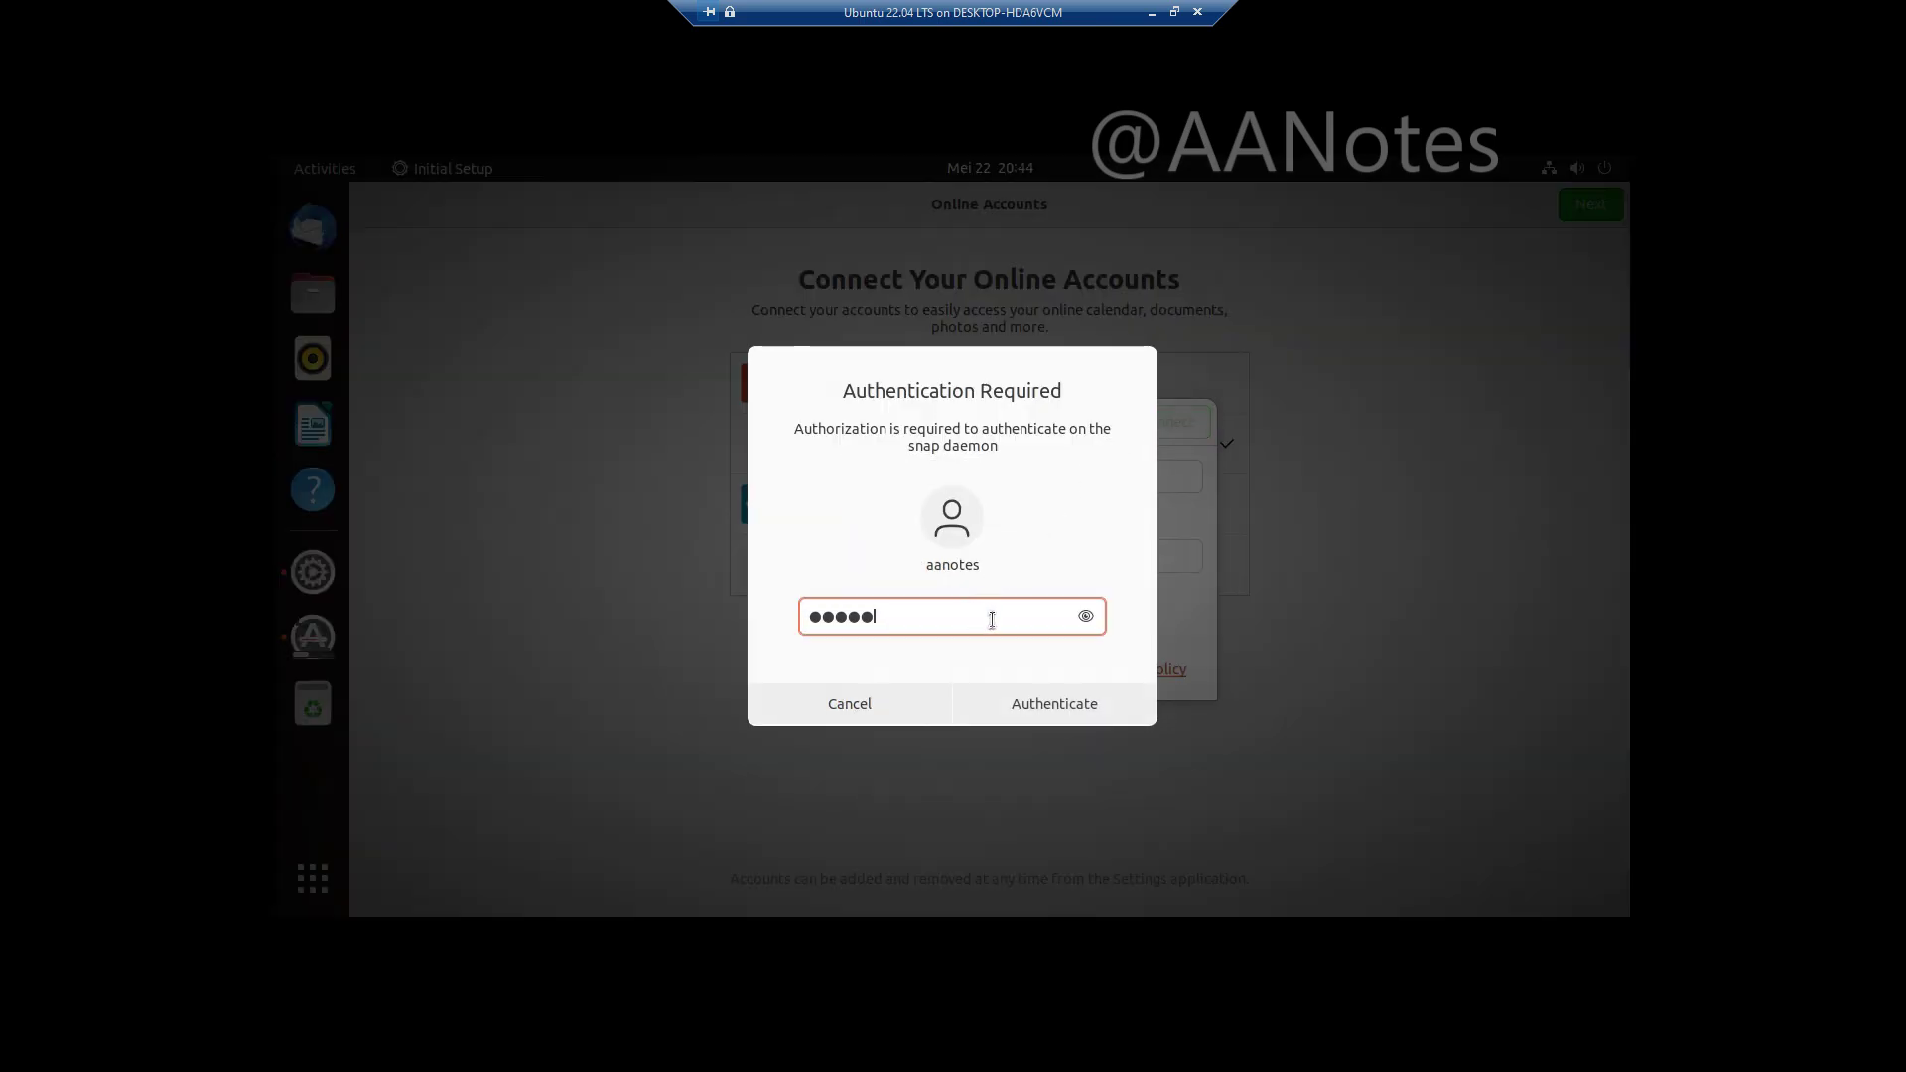
pyautogui.click(1070, 707)
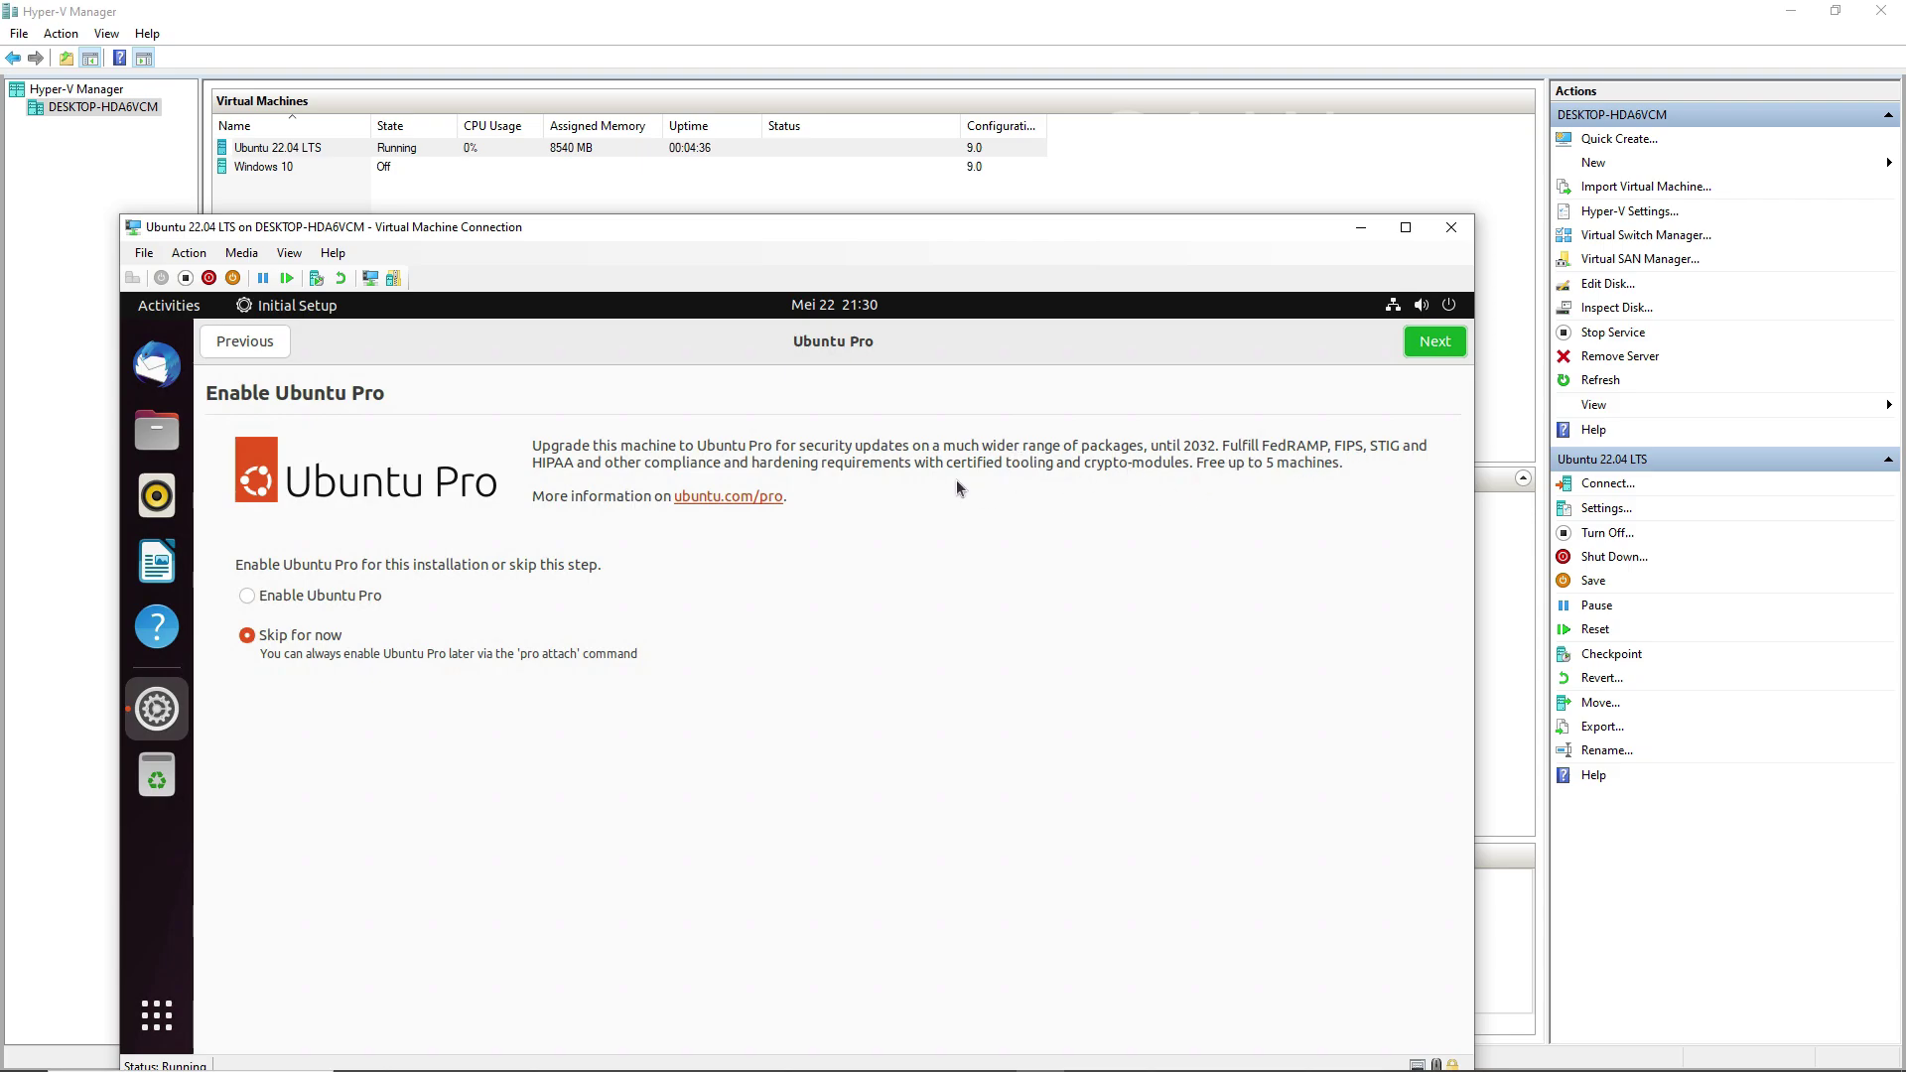
# Step: Report the detected system problem with password authorisation, then choose Skip for now on Ubuntu Pro and continue
pyautogui.click(296, 599)
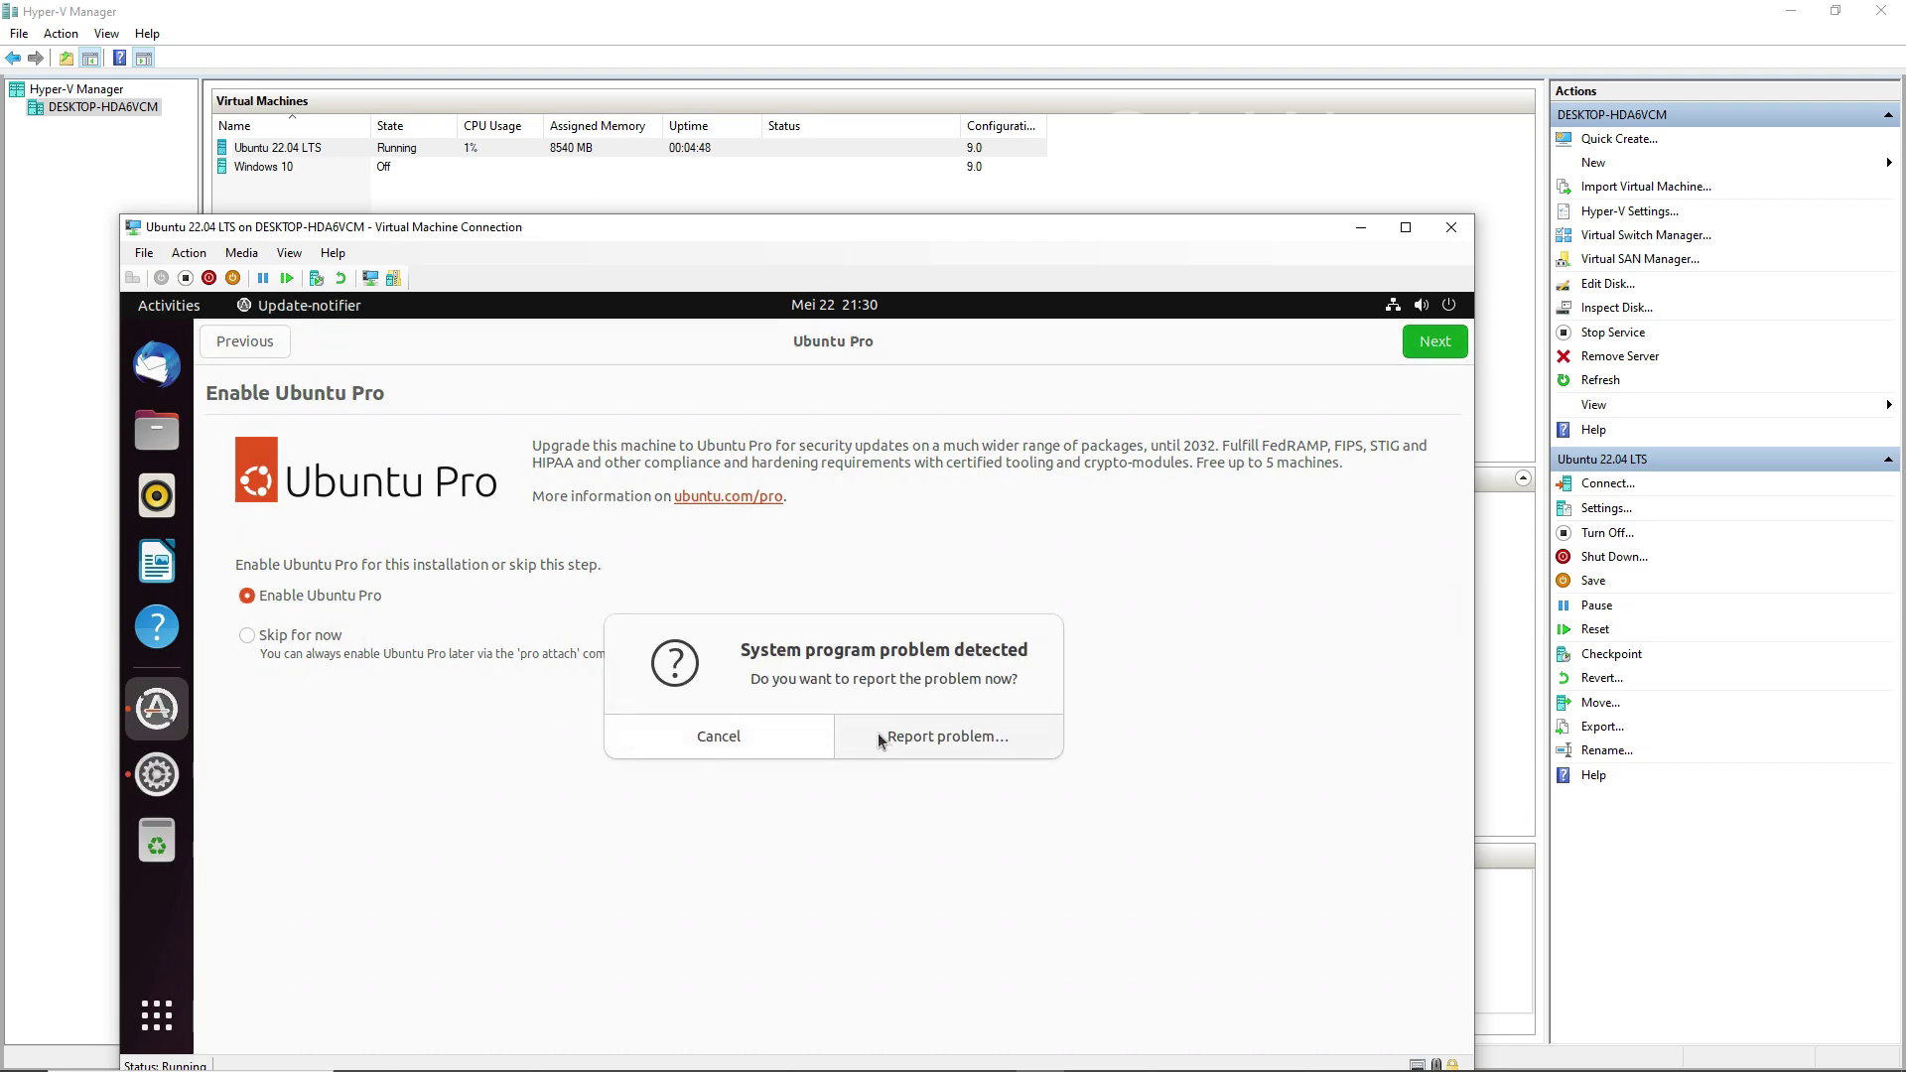
pyautogui.click(914, 745)
pyautogui.write('***')
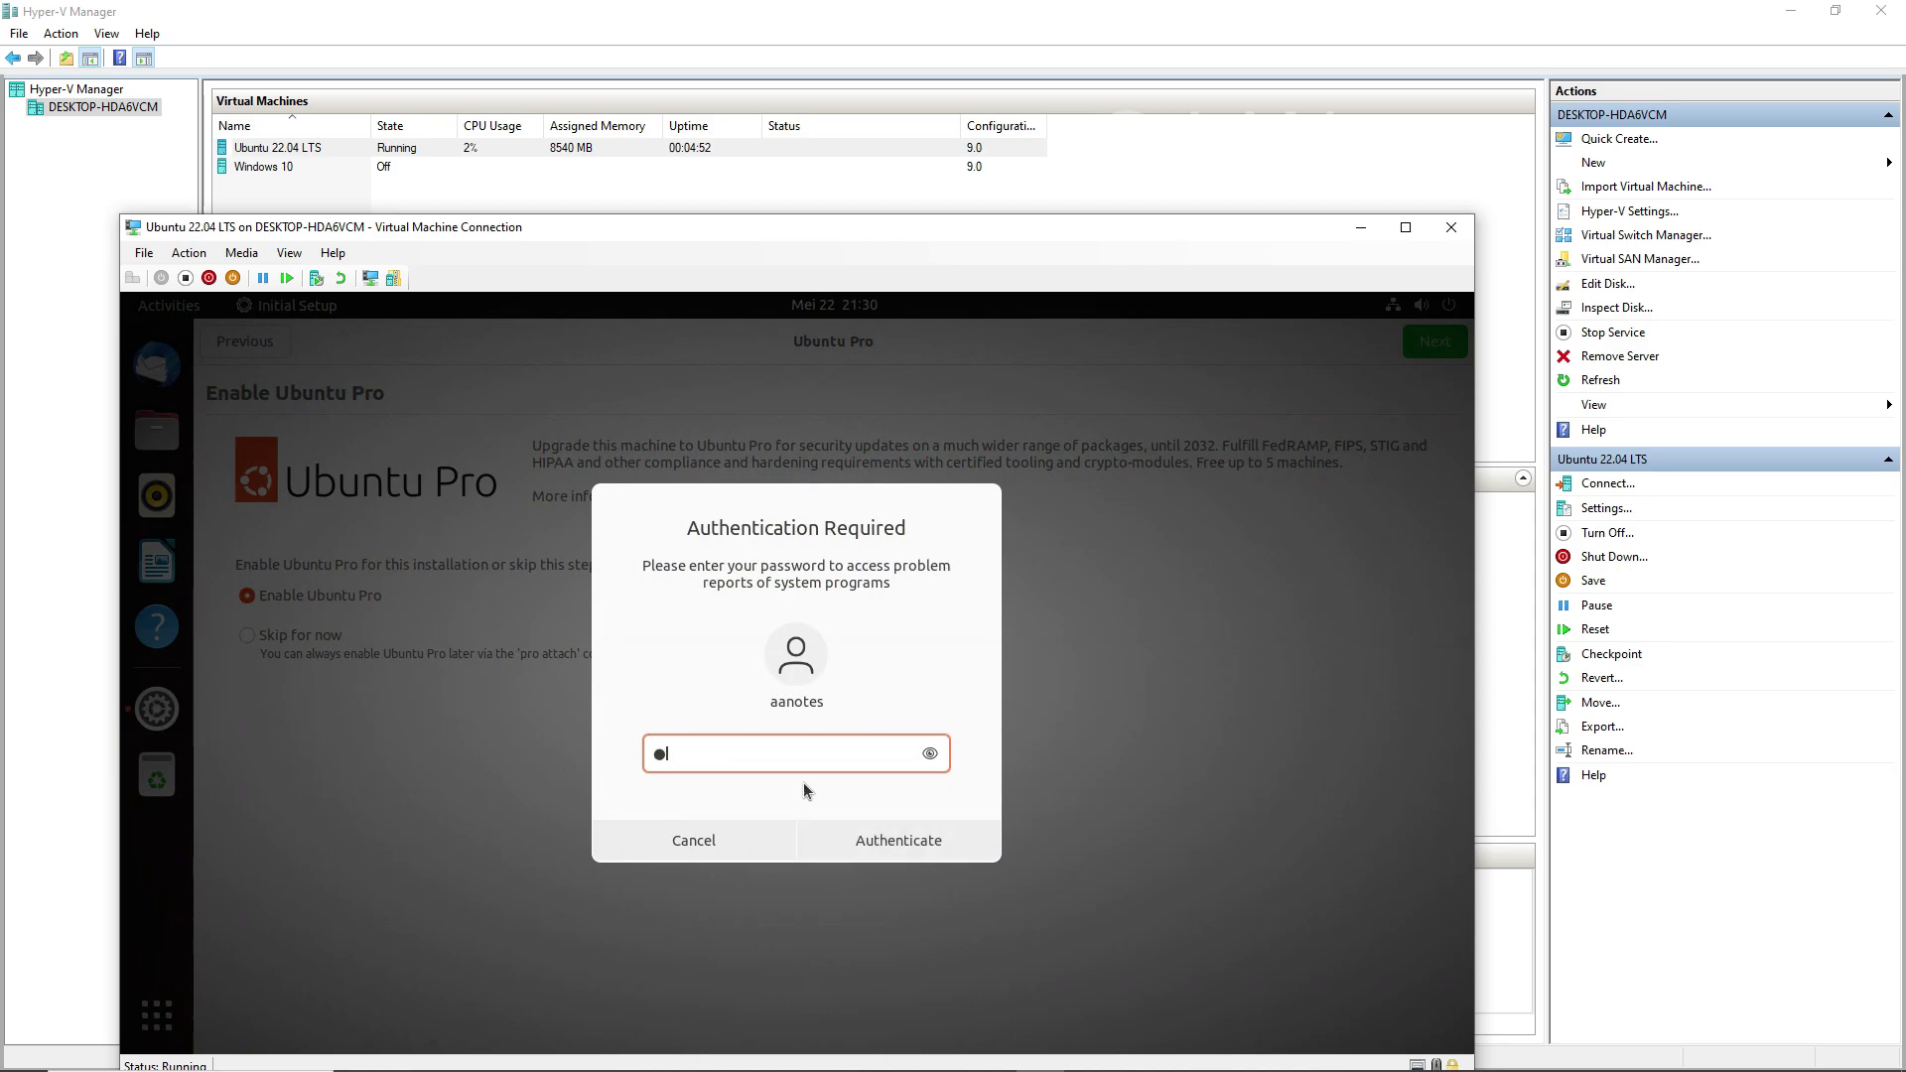
pyautogui.write('*****')
pyautogui.click(879, 838)
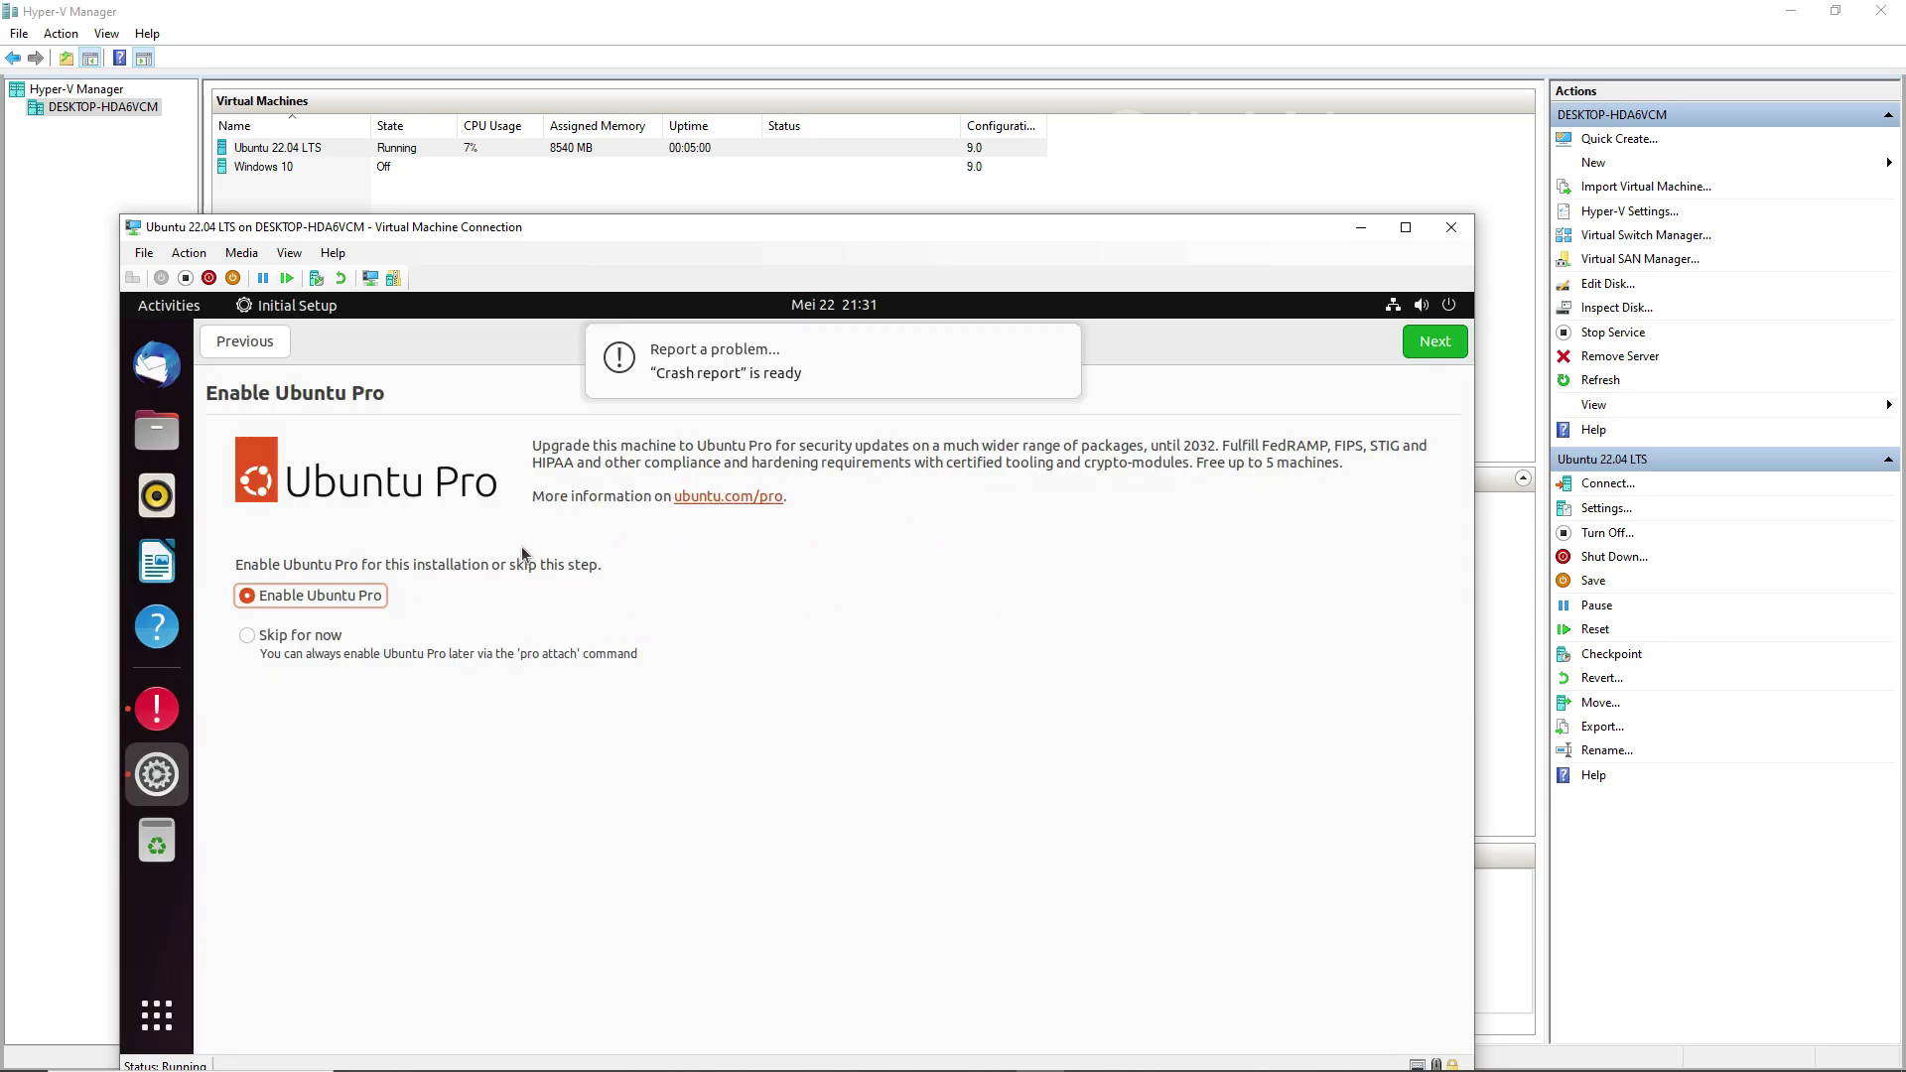
pyautogui.click(288, 636)
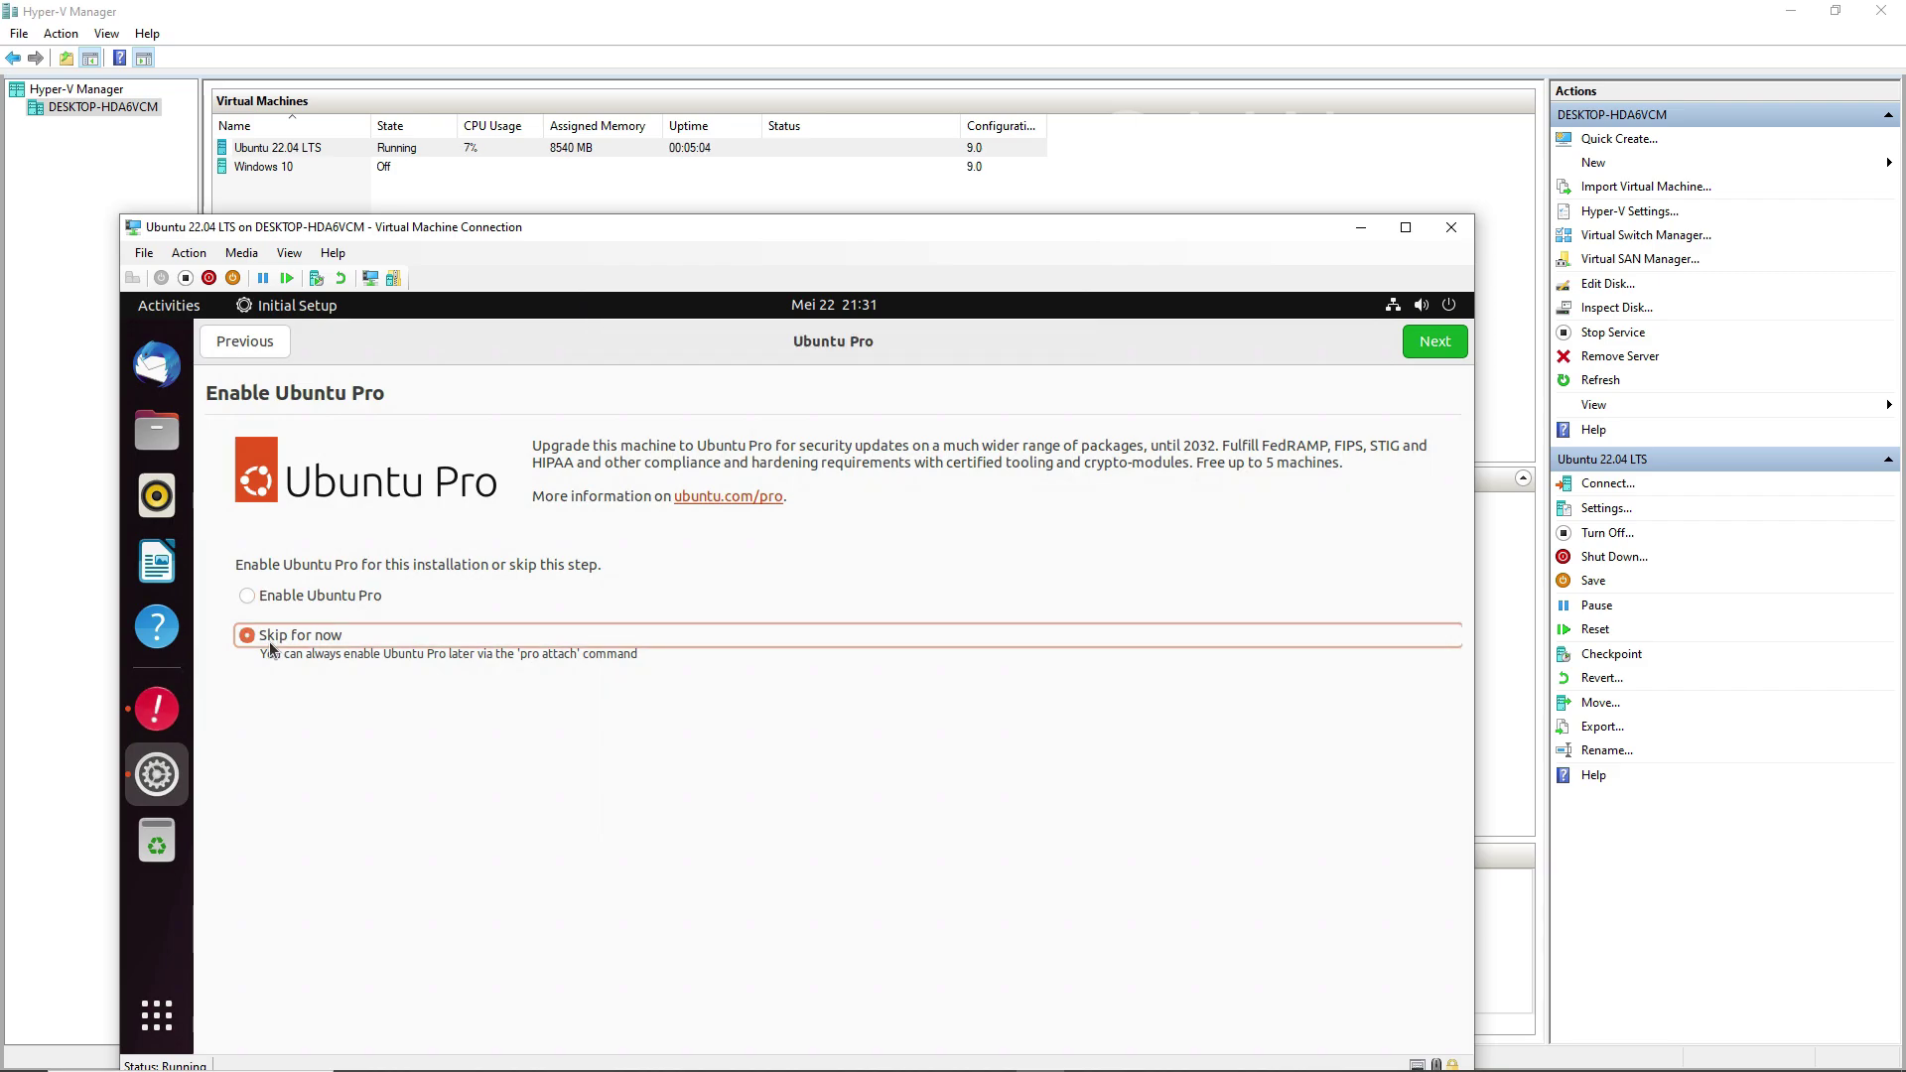
pyautogui.click(1445, 348)
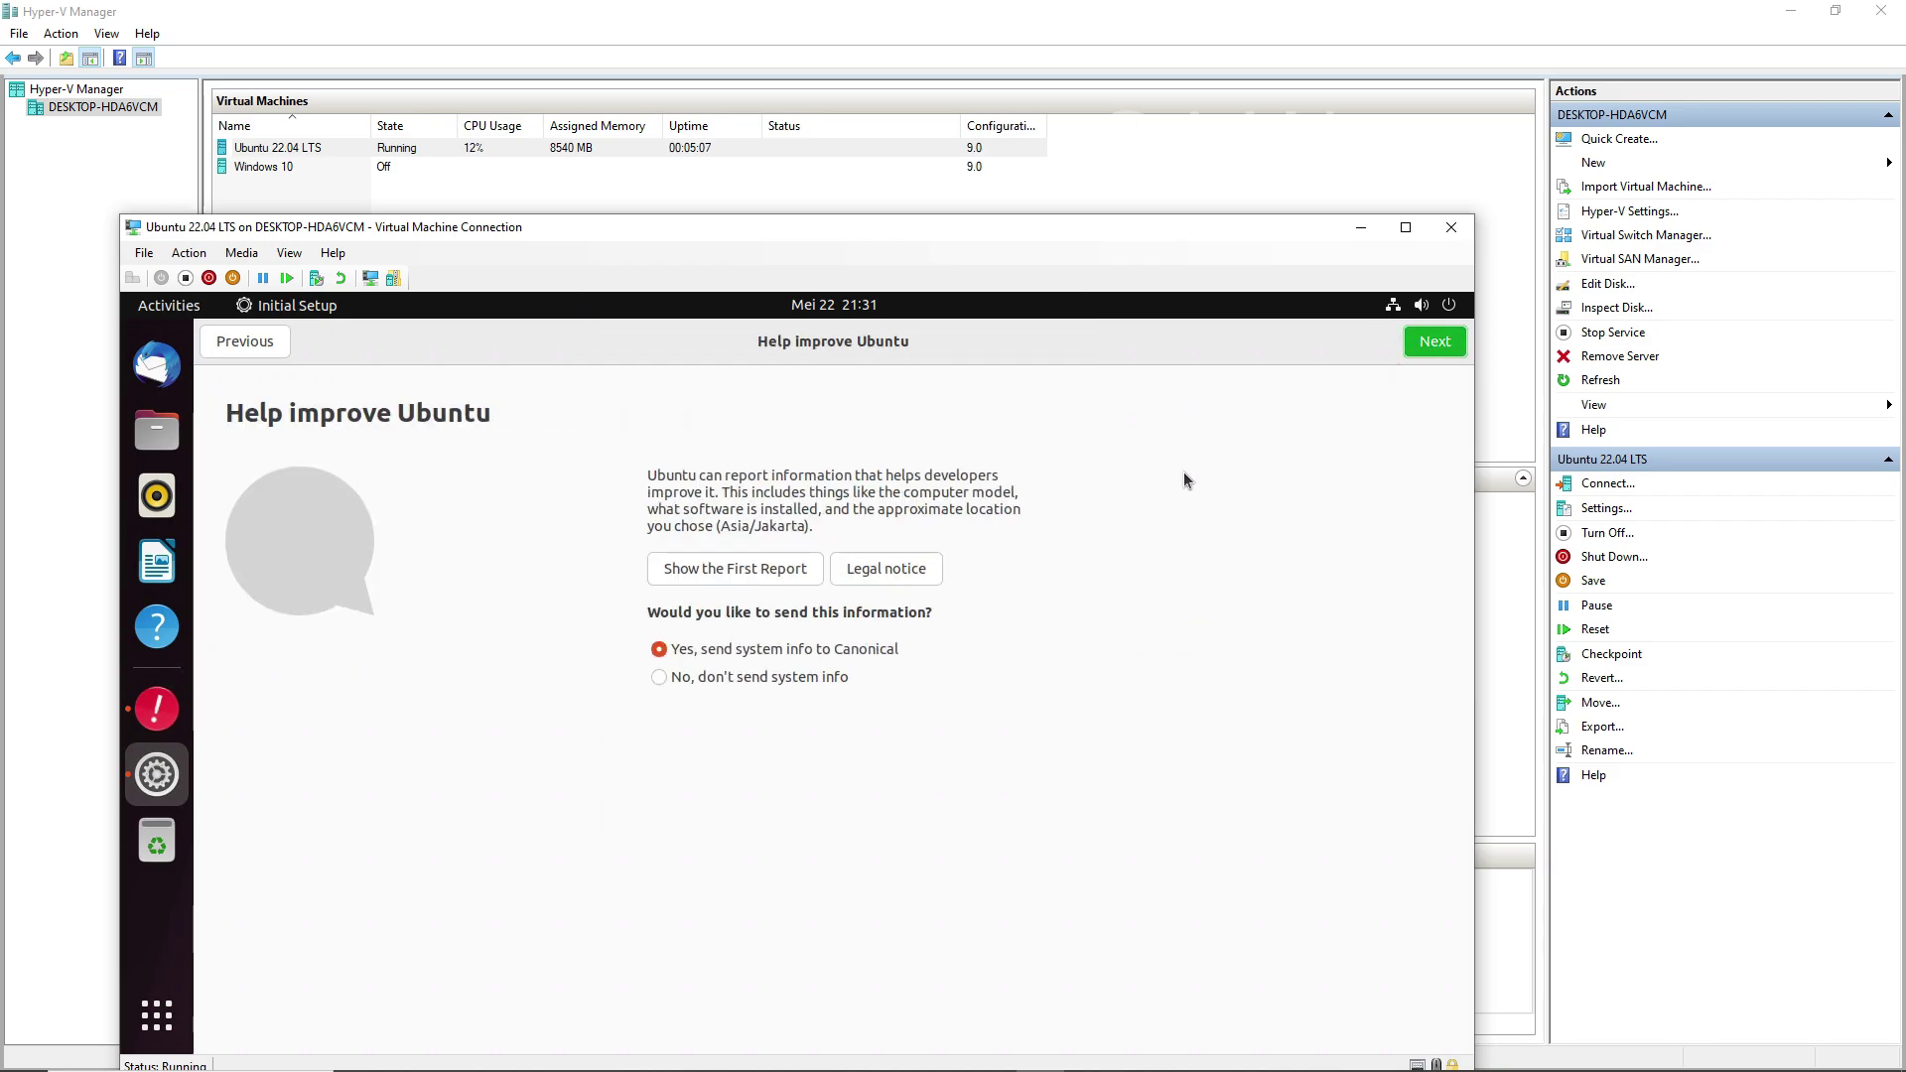
# Step: Maximize the VM view and advance past Ubuntu Pro, Help improve Ubuntu and Privacy with location services off
pyautogui.click(244, 340)
pyautogui.click(1437, 348)
pyautogui.click(253, 343)
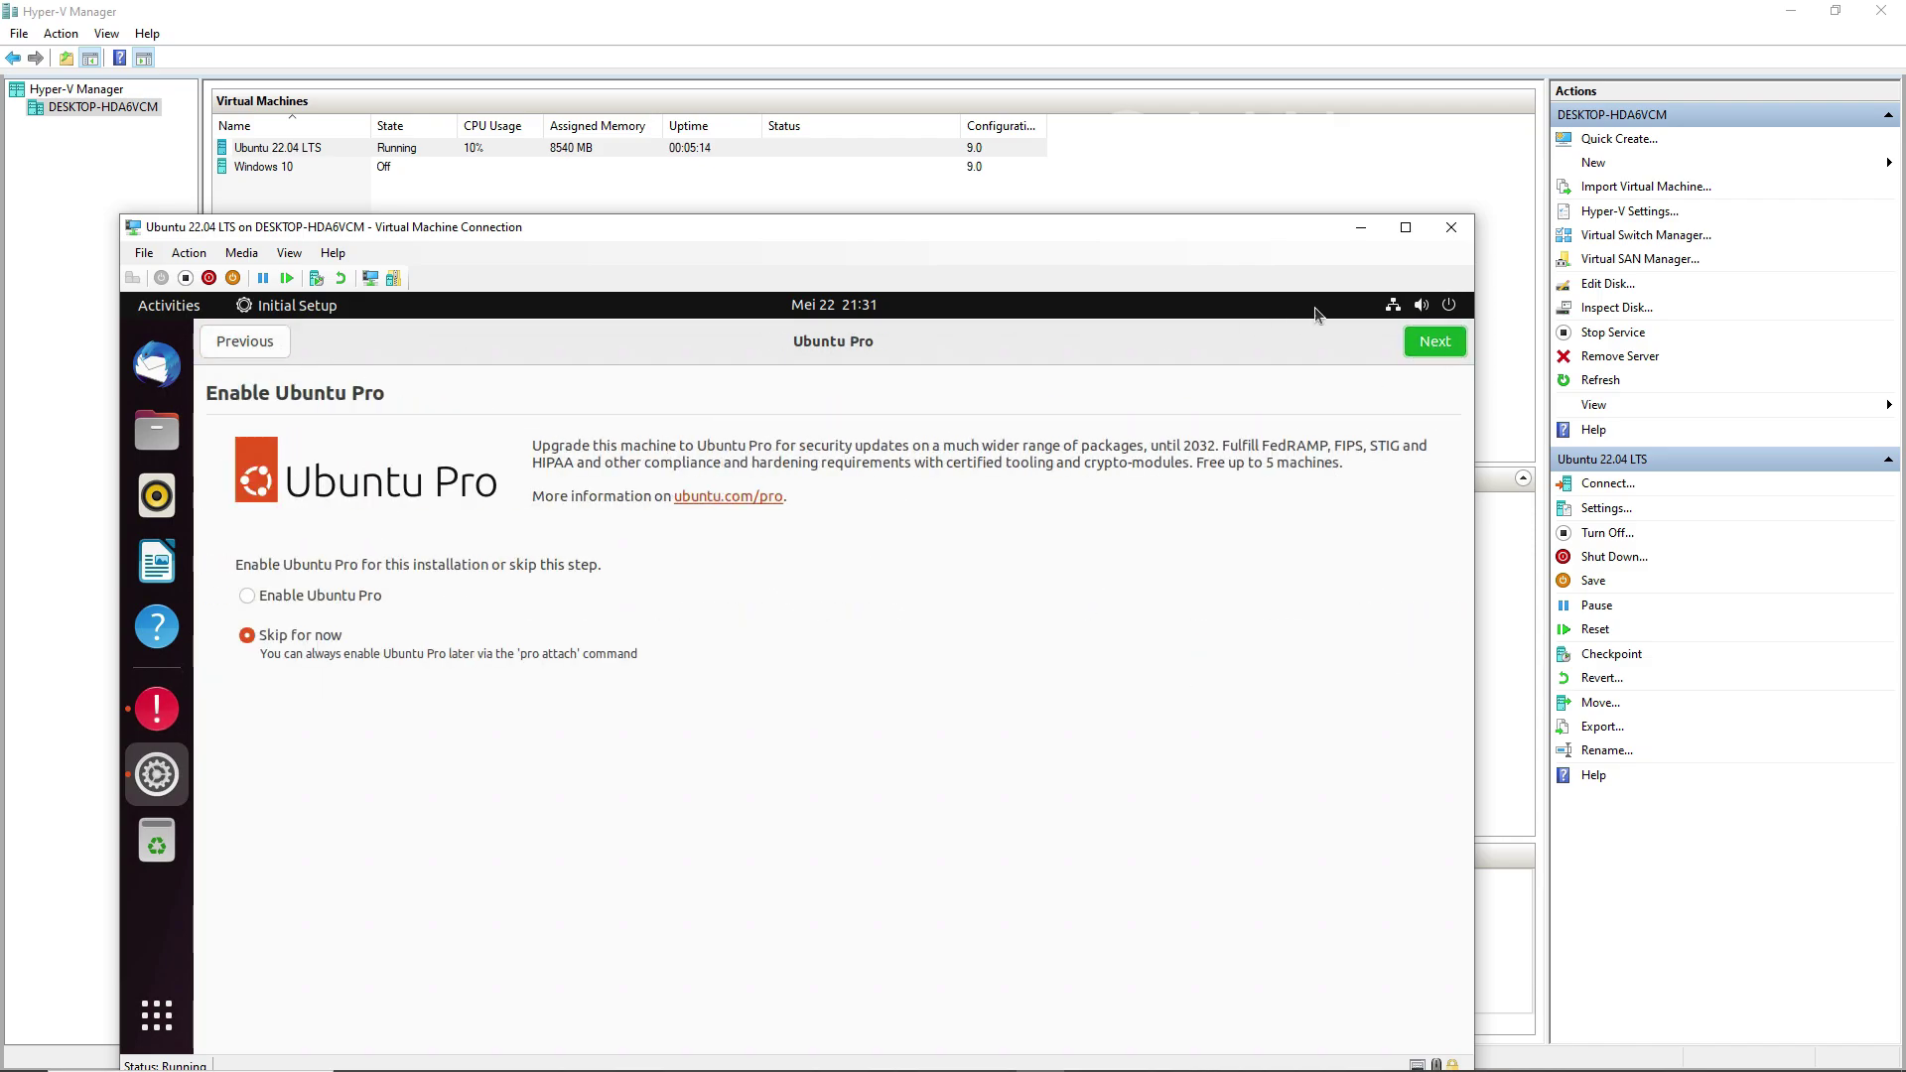
pyautogui.click(1405, 227)
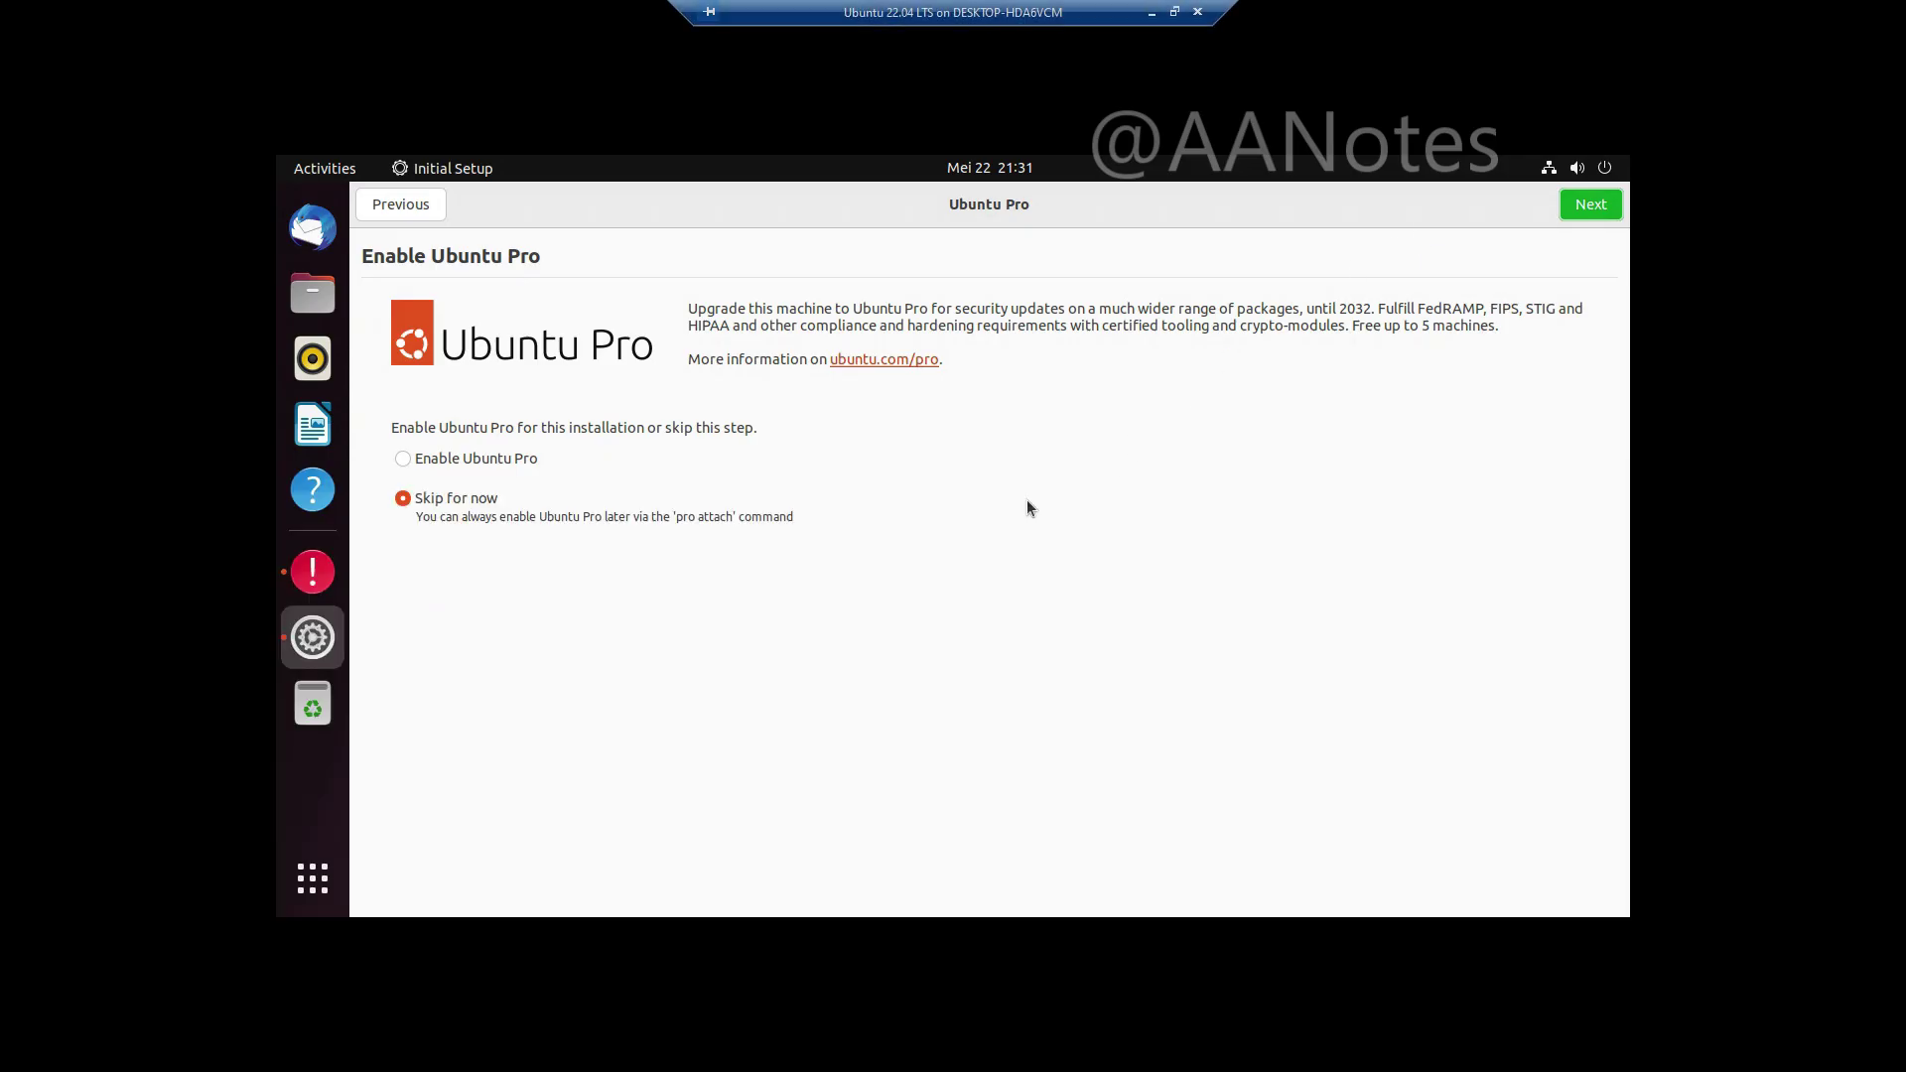
pyautogui.click(1592, 205)
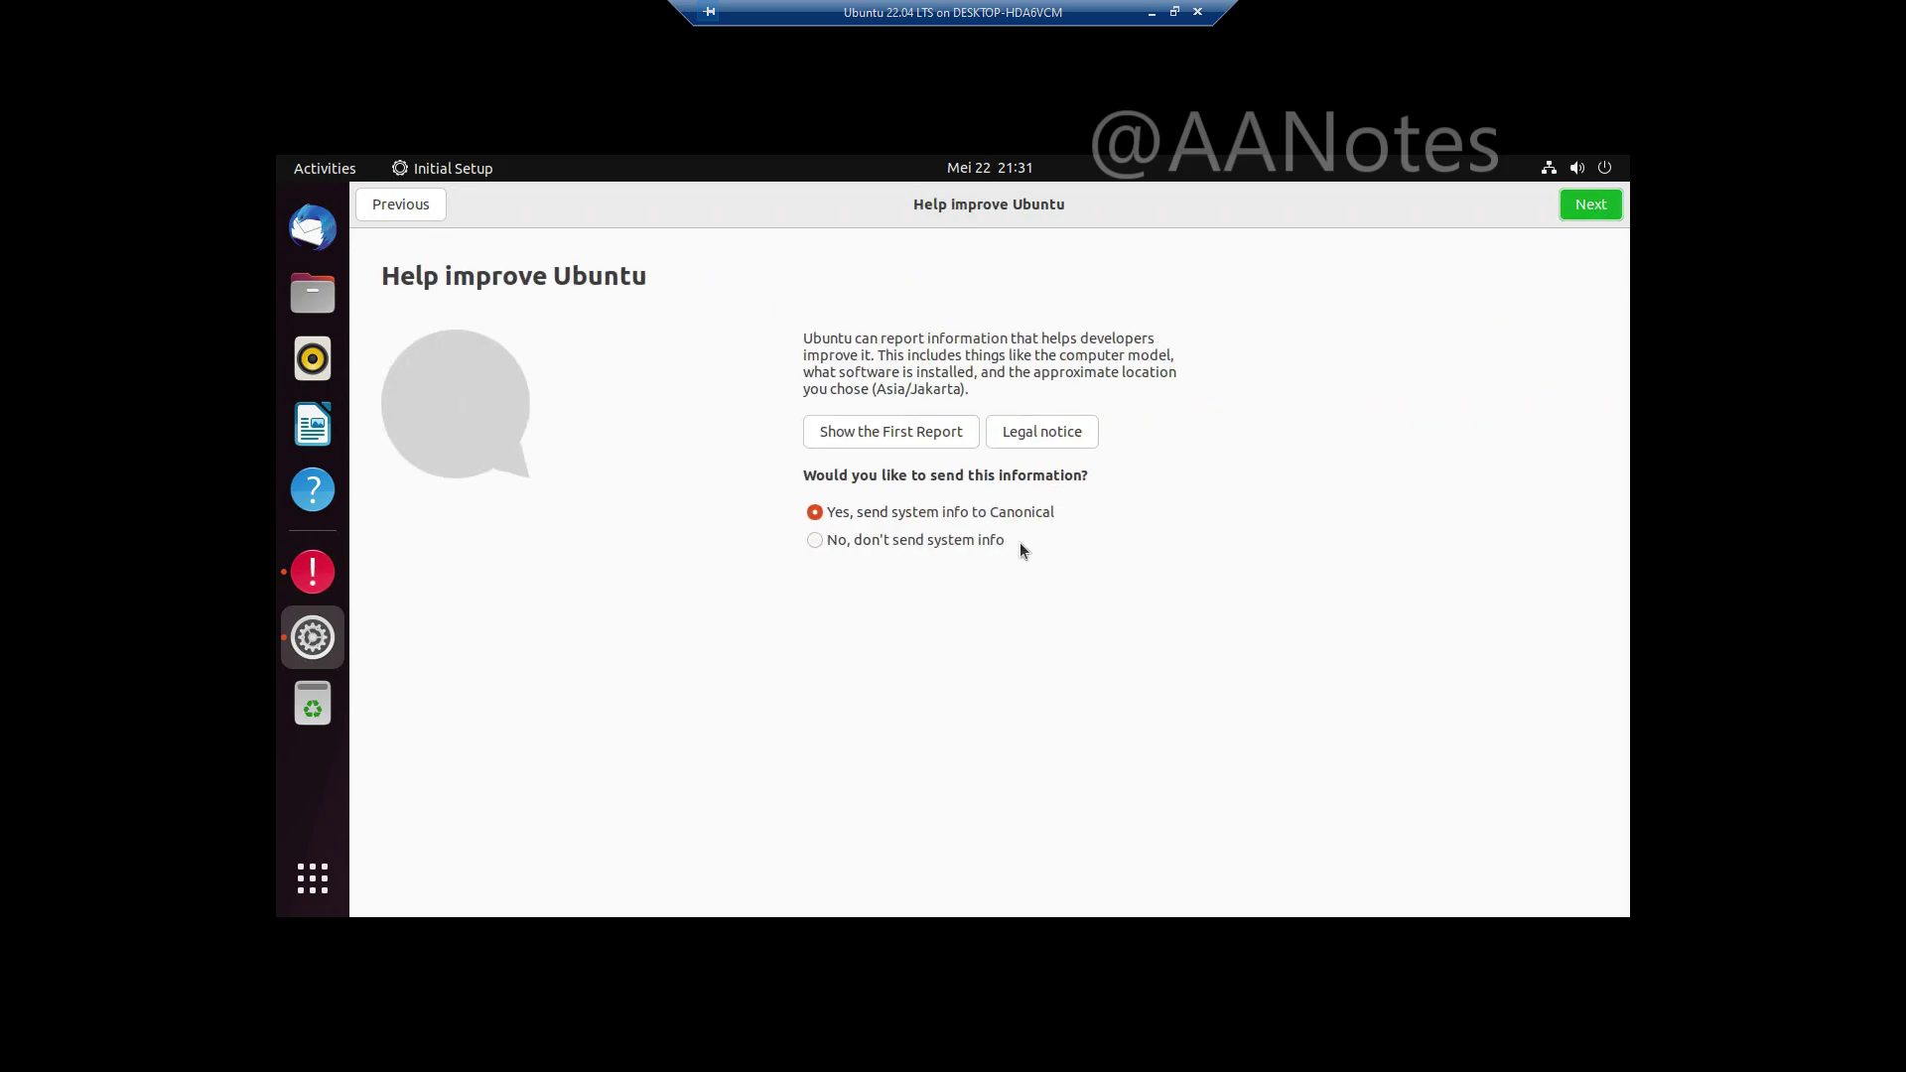
pyautogui.click(1591, 205)
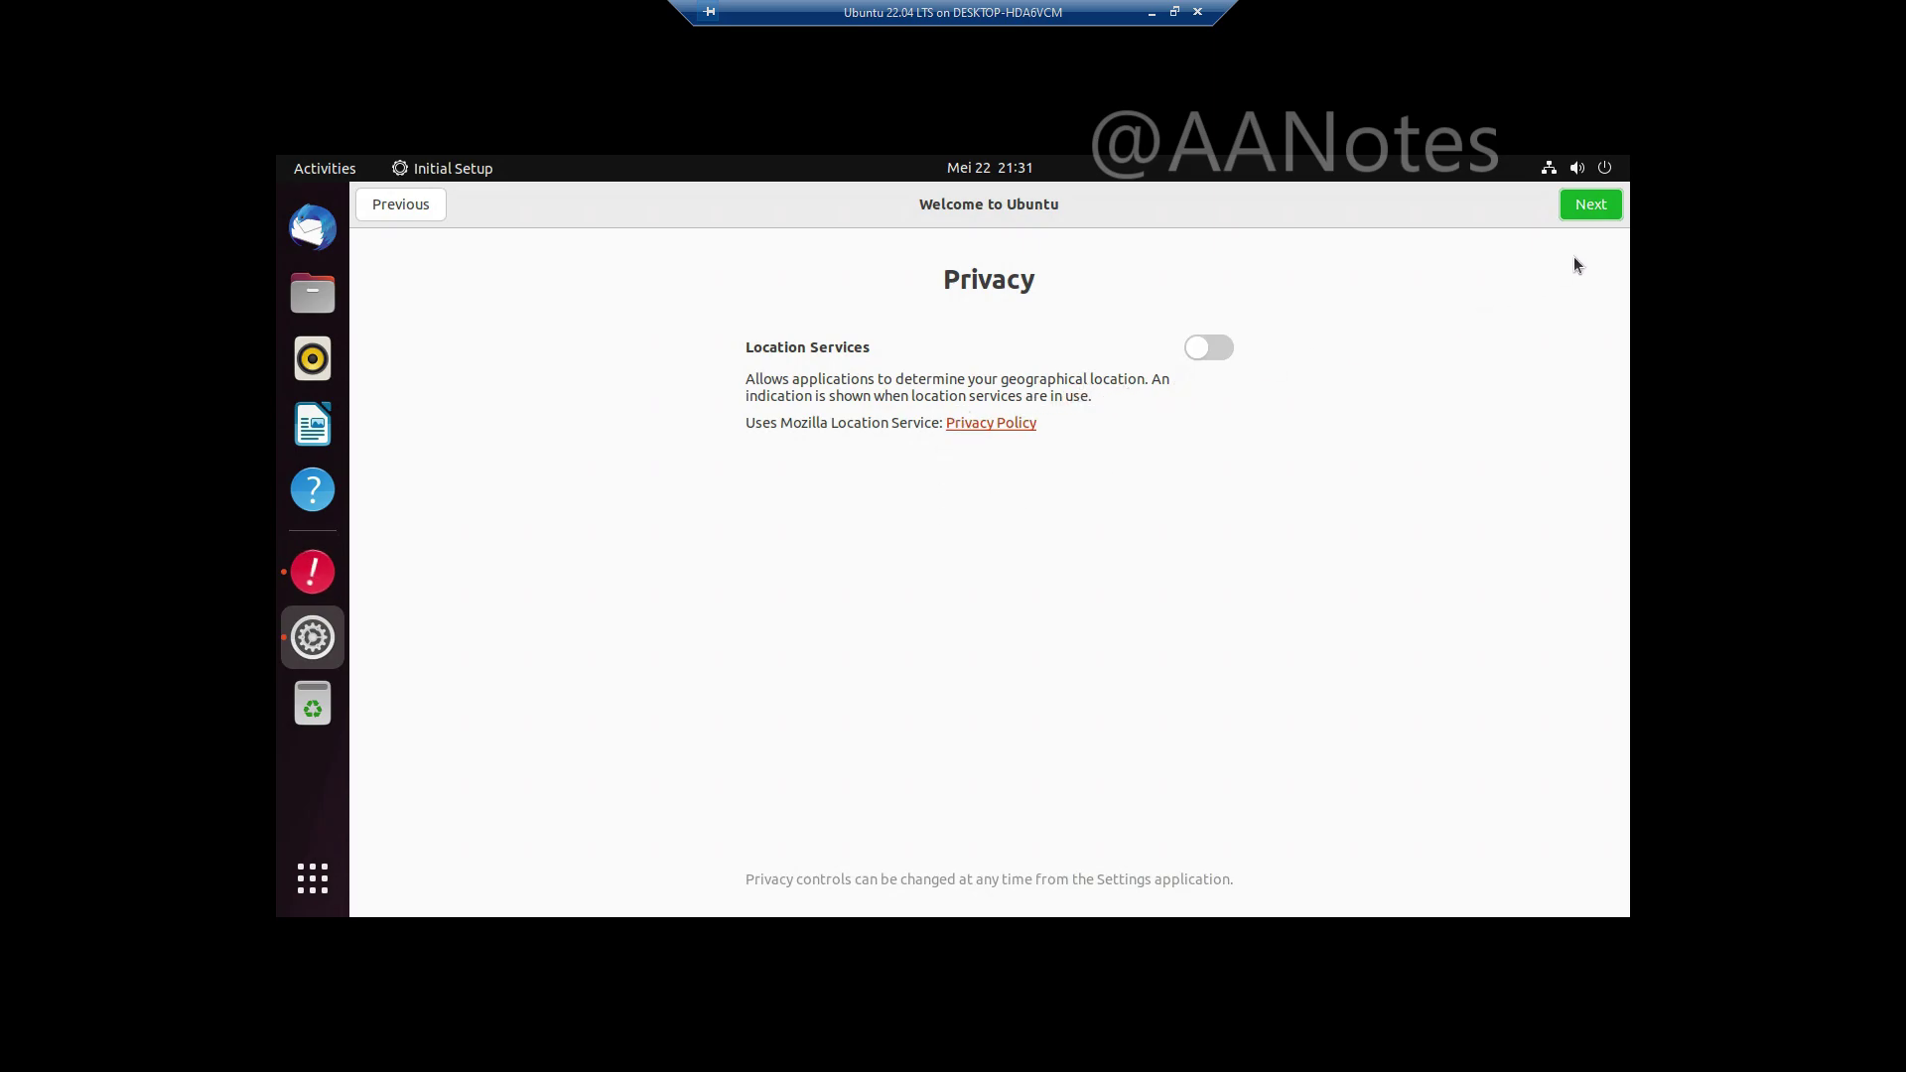
pyautogui.click(1592, 211)
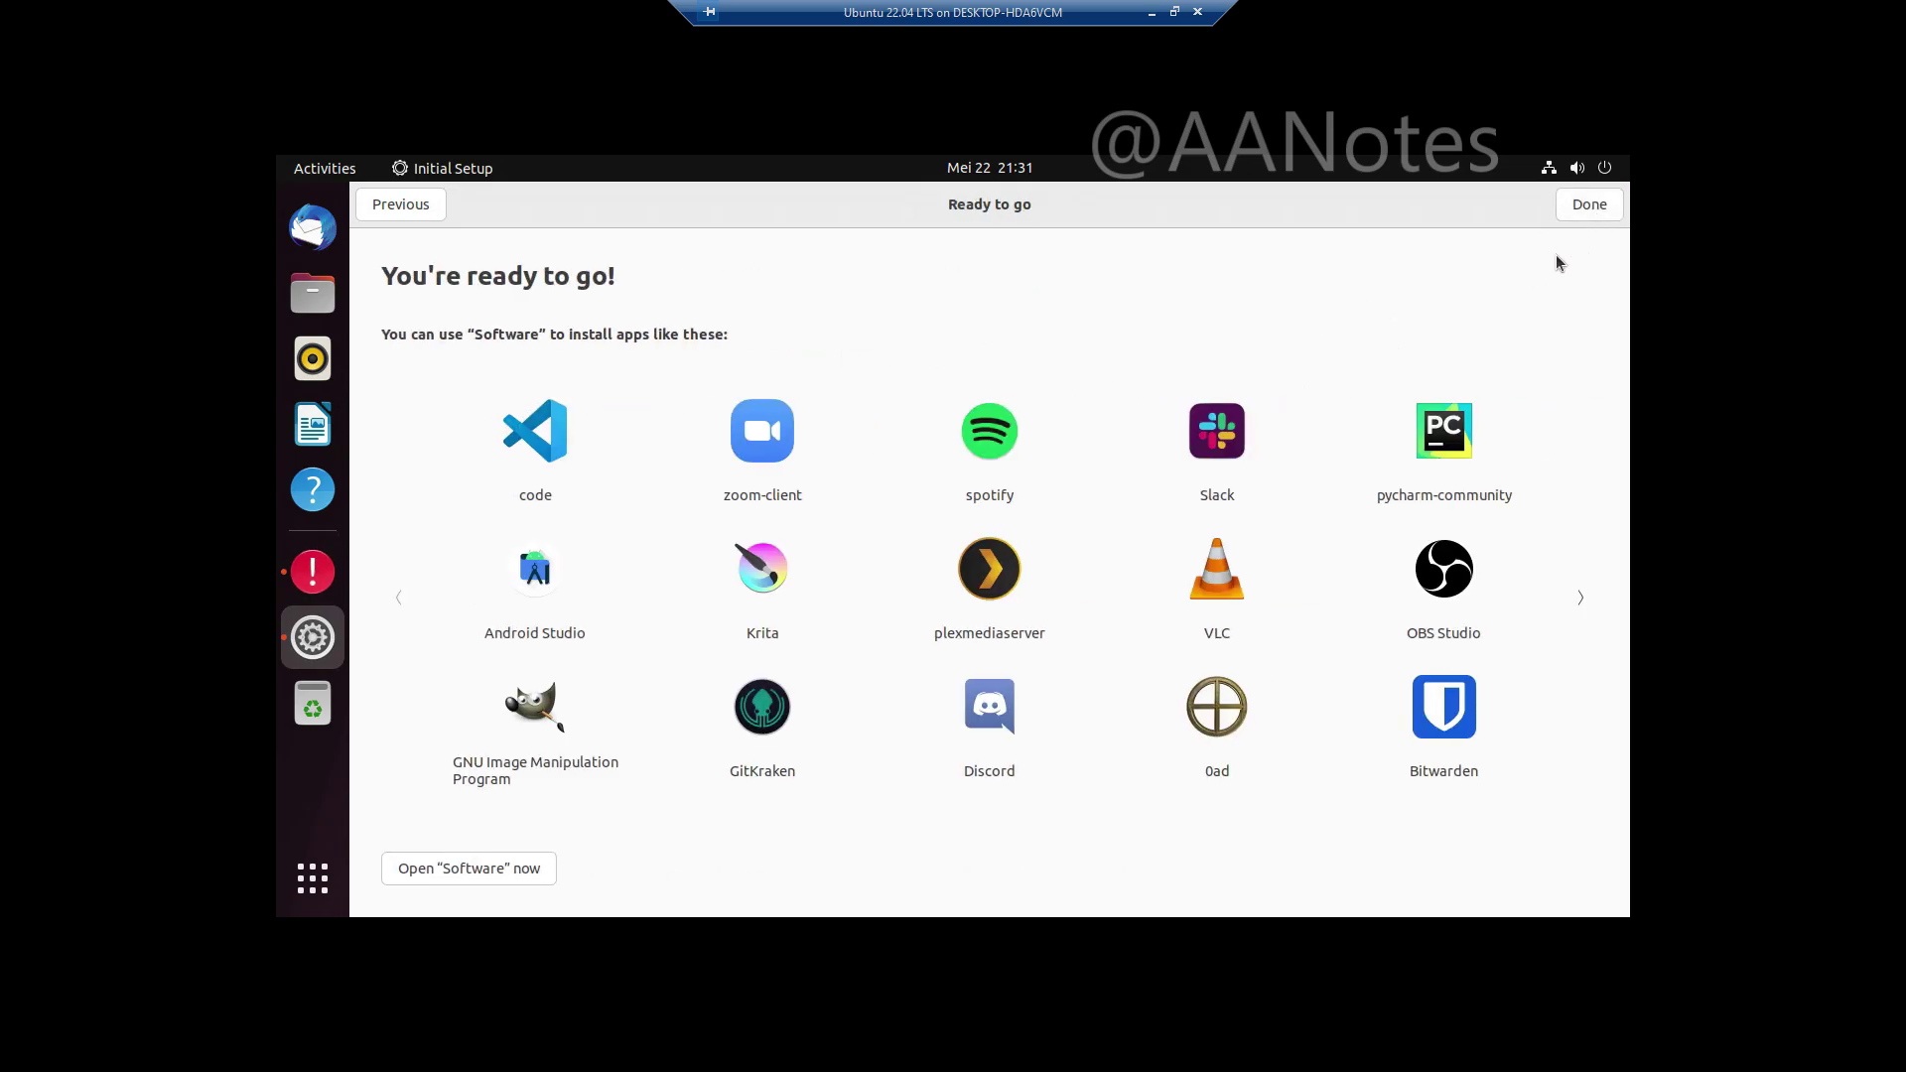
# Step: Finish Initial Setup with Done and send the kpartx-boot crash report
pyautogui.click(1593, 211)
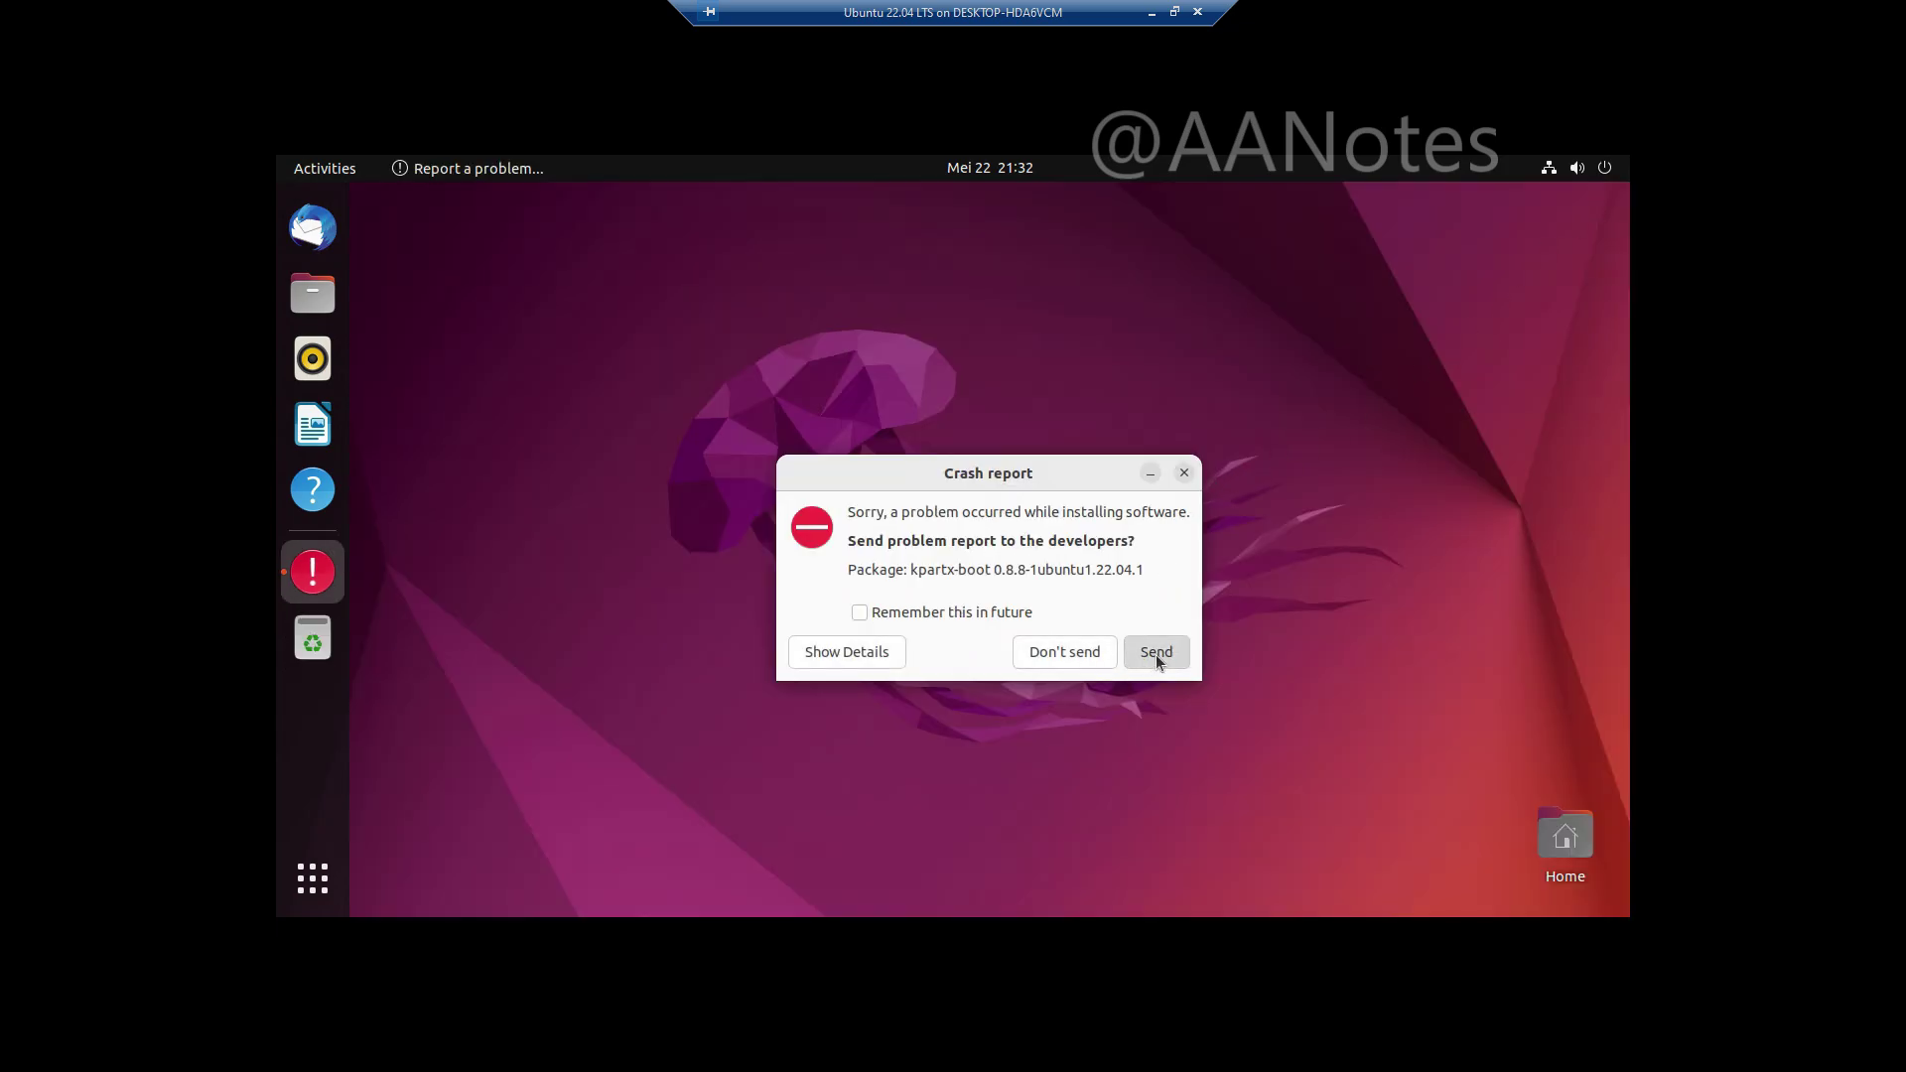
pyautogui.click(1156, 653)
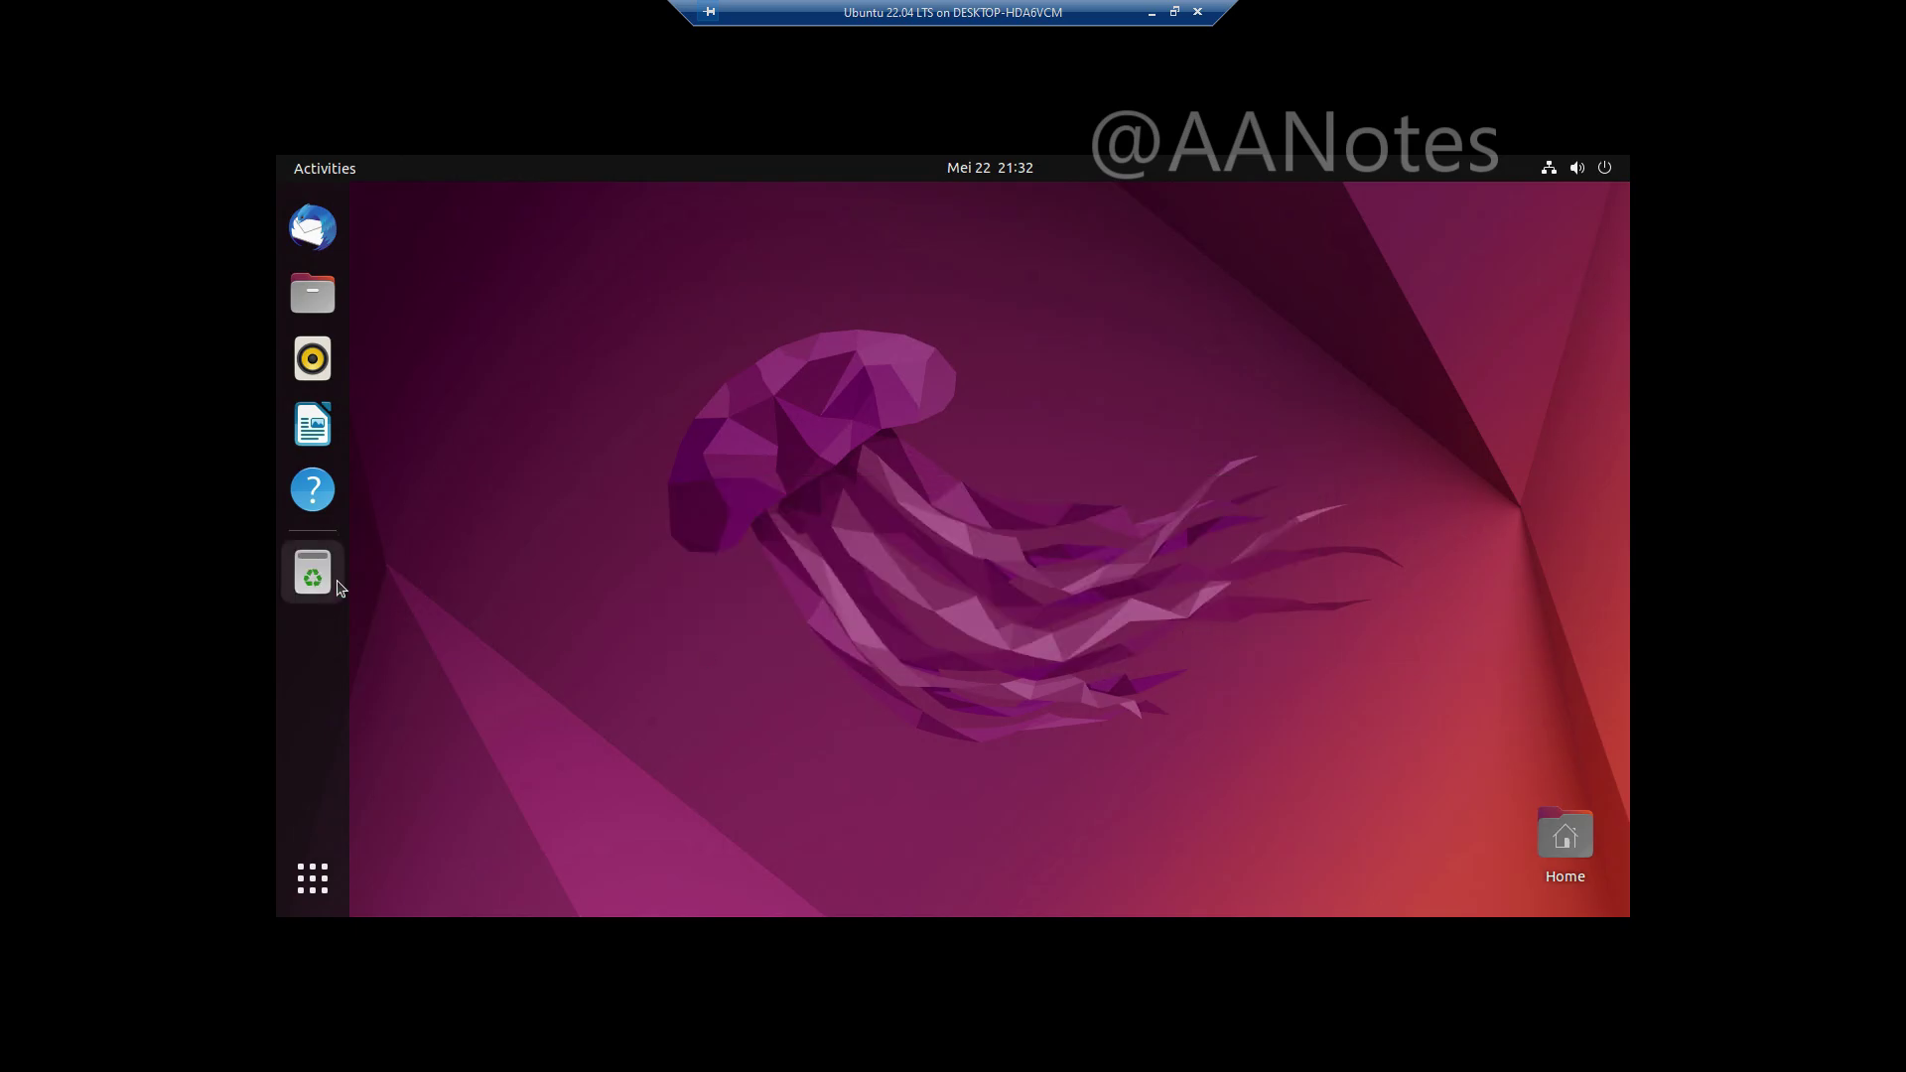
pyautogui.click(316, 876)
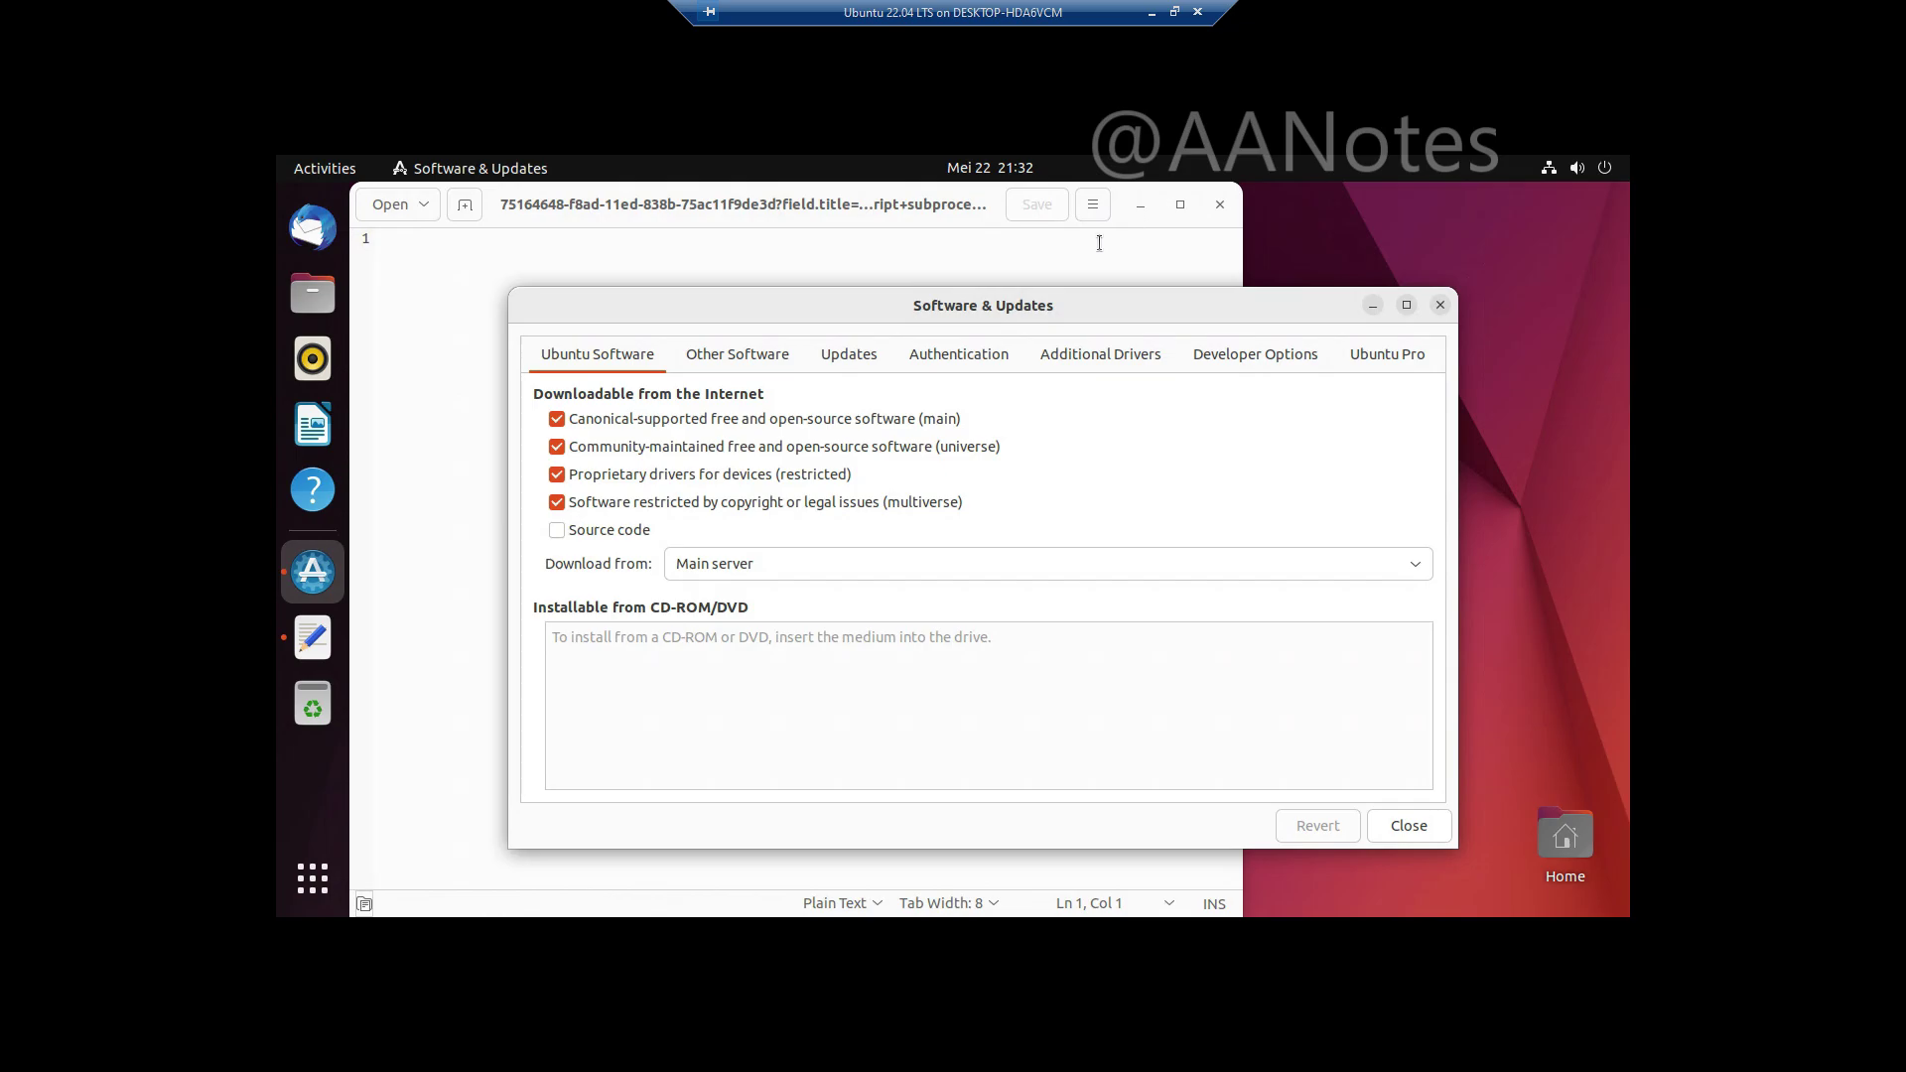
pyautogui.click(1218, 206)
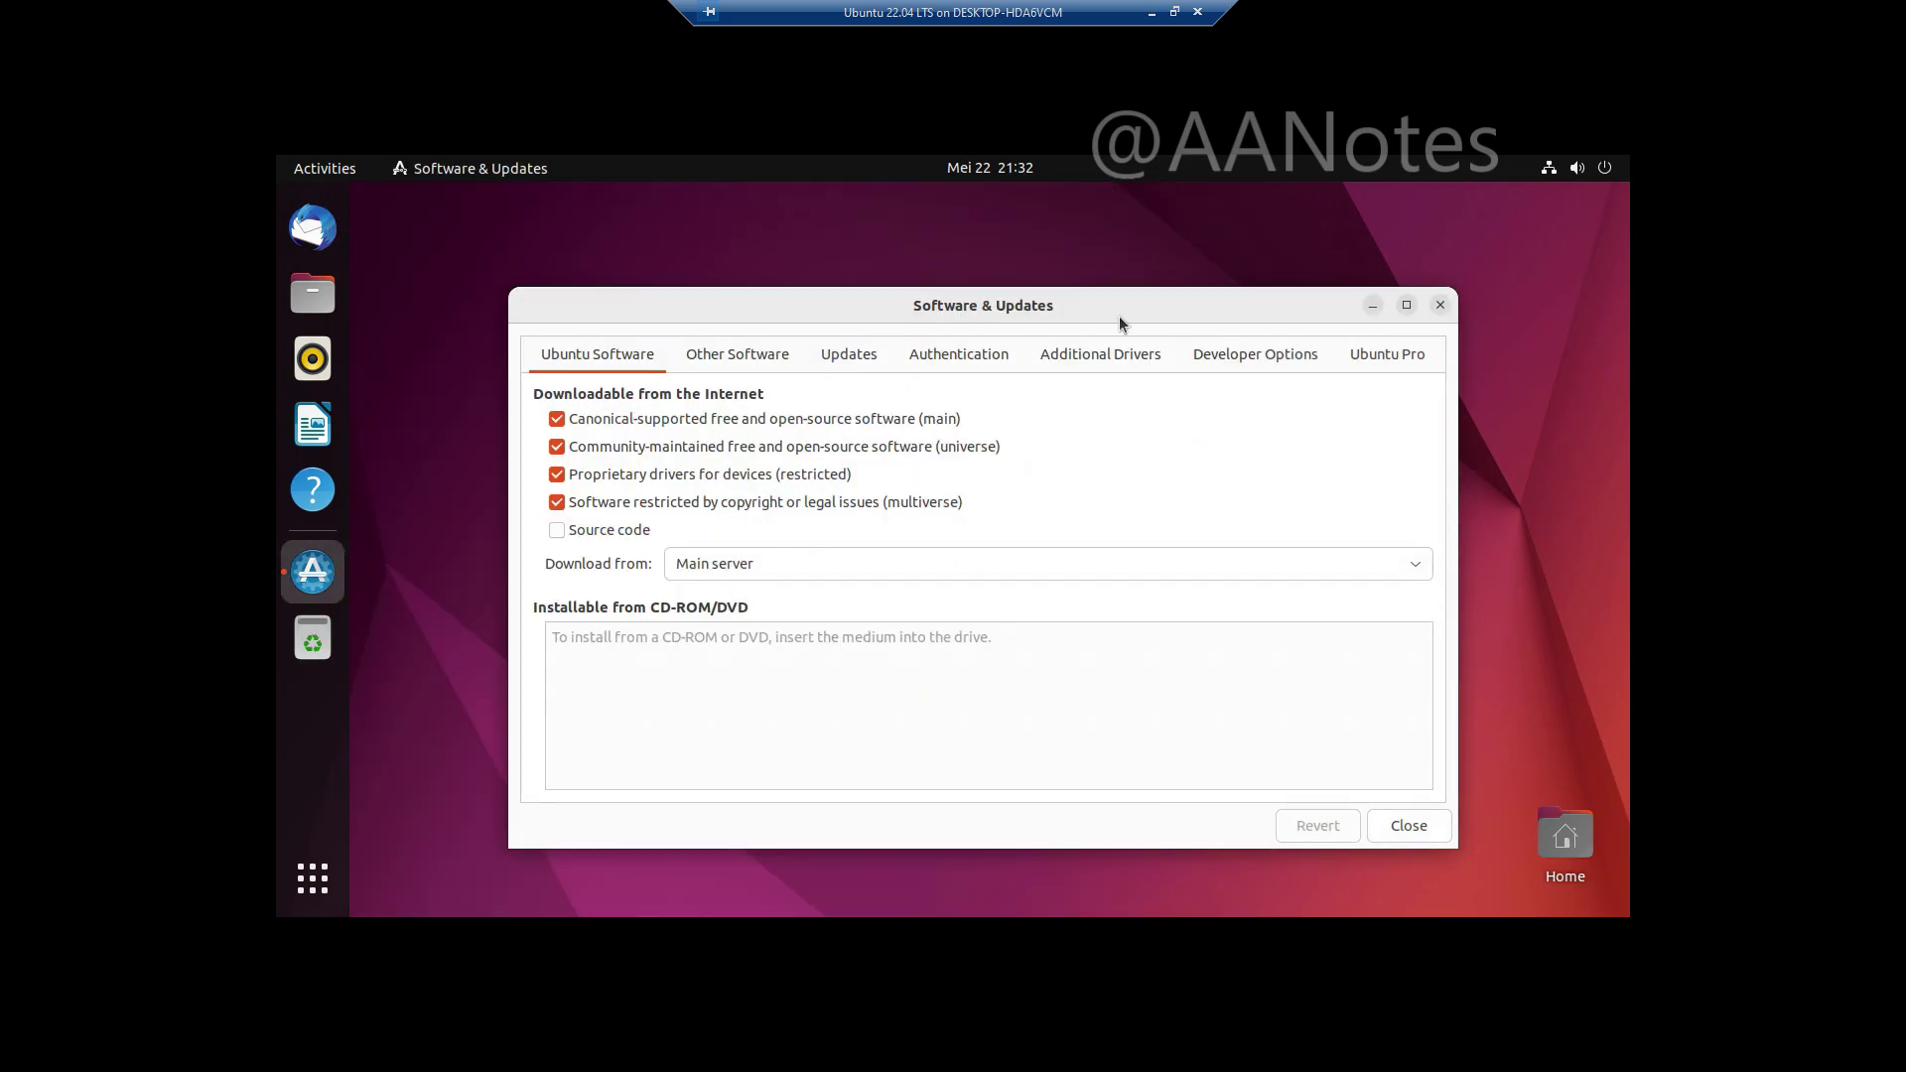
pyautogui.click(713, 362)
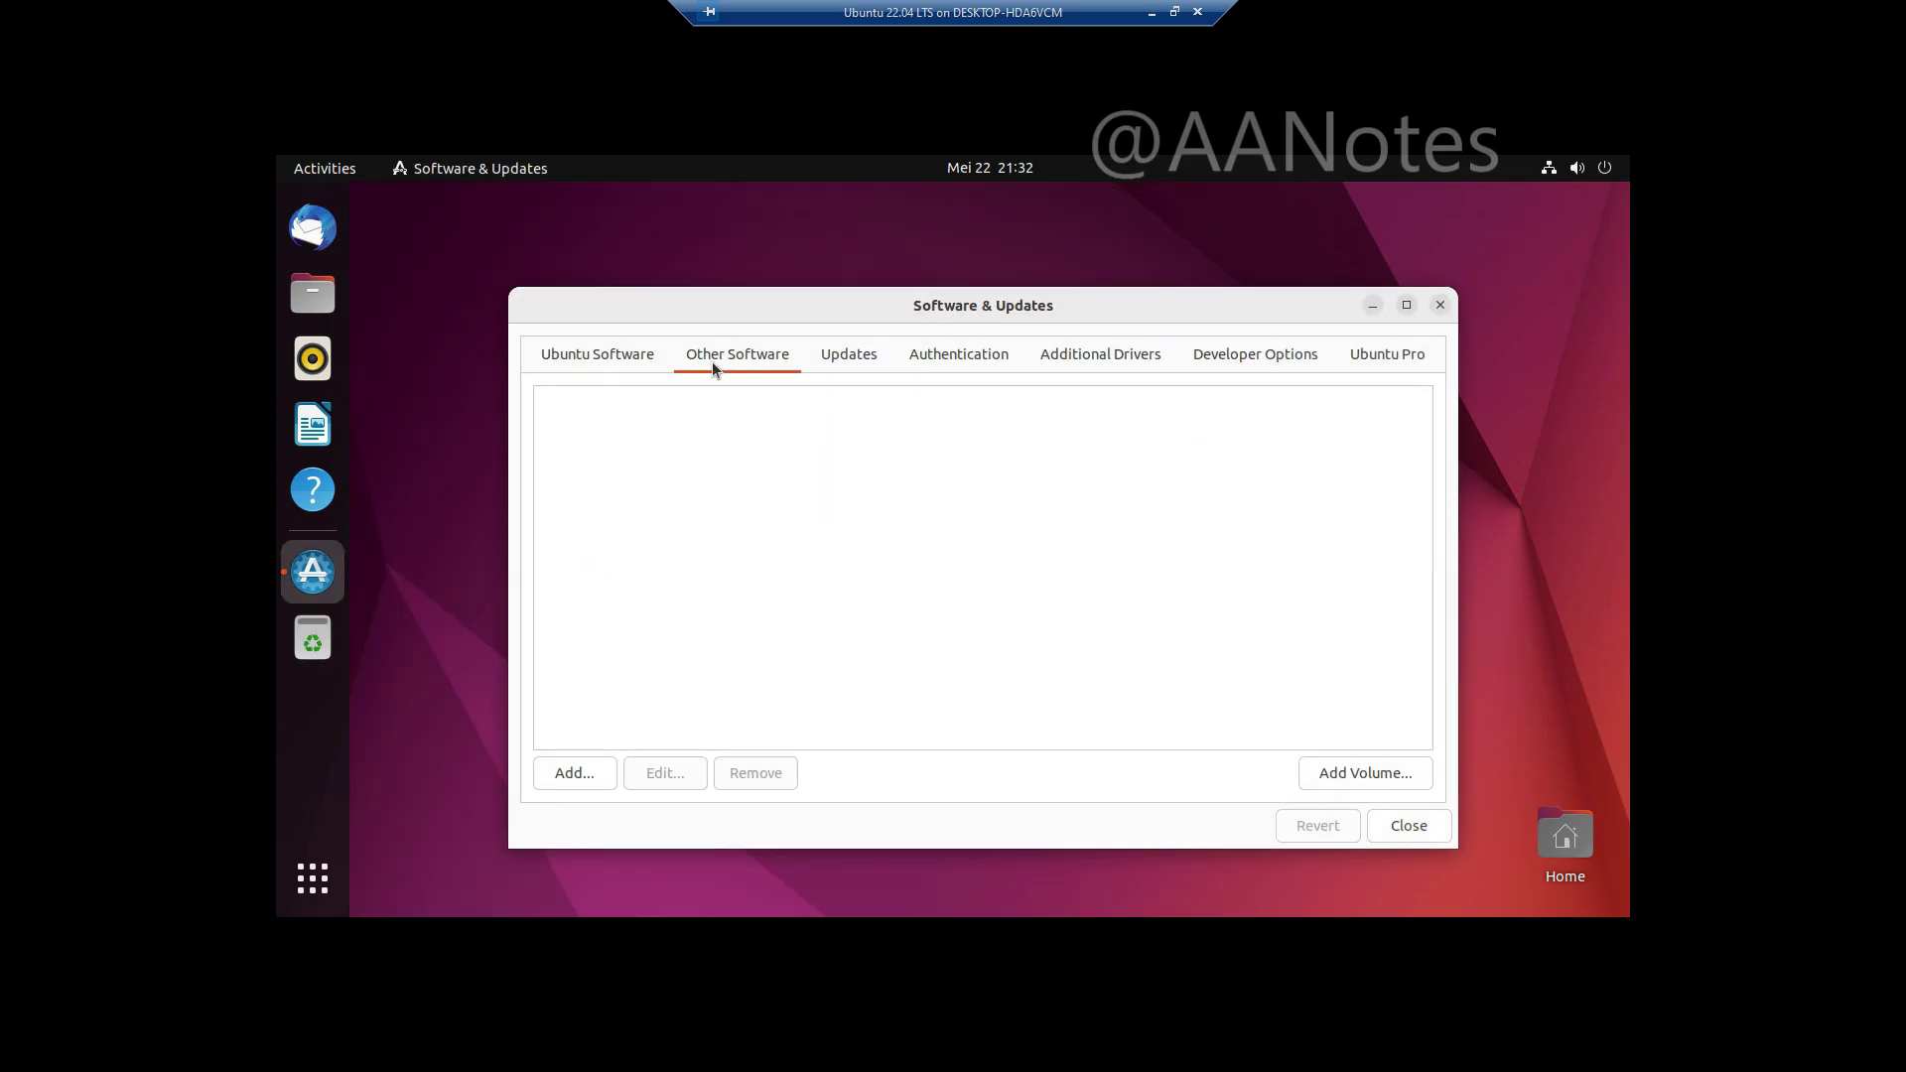
pyautogui.click(839, 363)
pyautogui.click(941, 361)
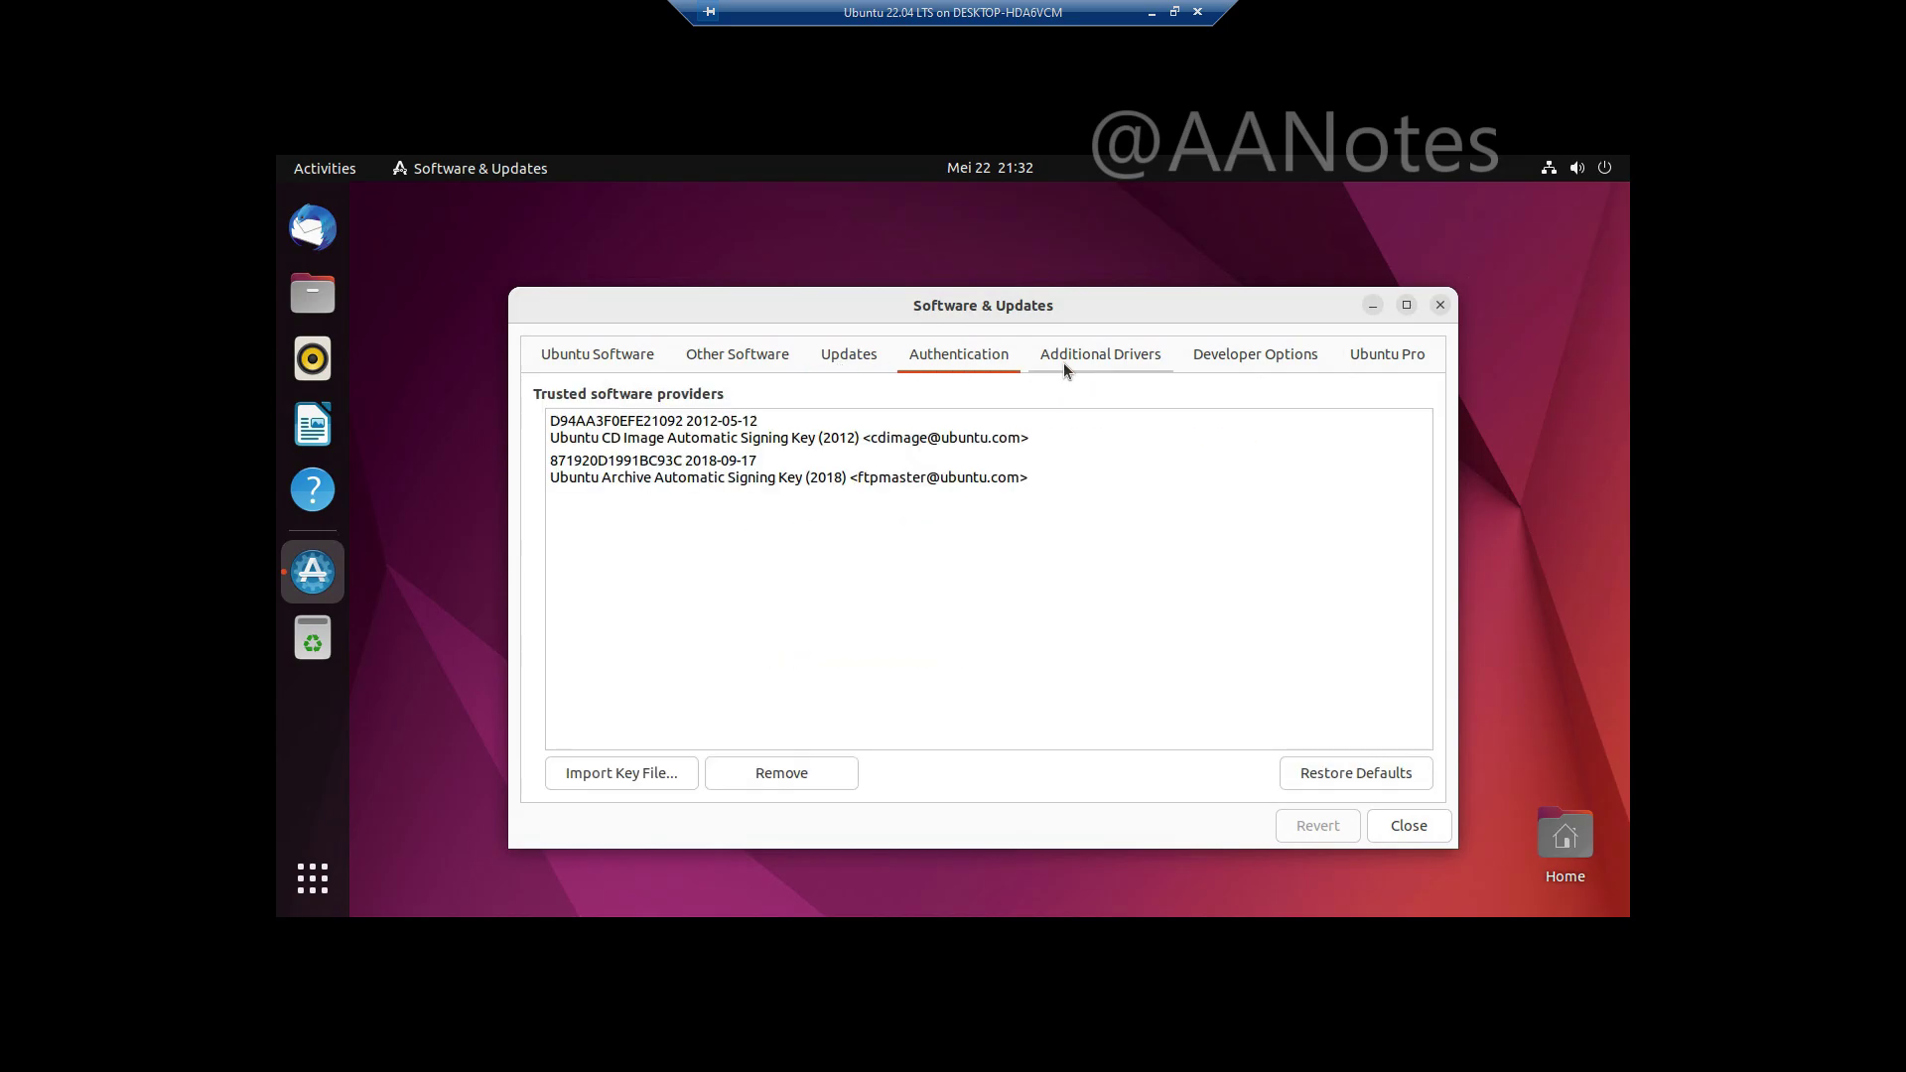
pyautogui.click(1064, 362)
pyautogui.click(1195, 361)
pyautogui.click(1396, 361)
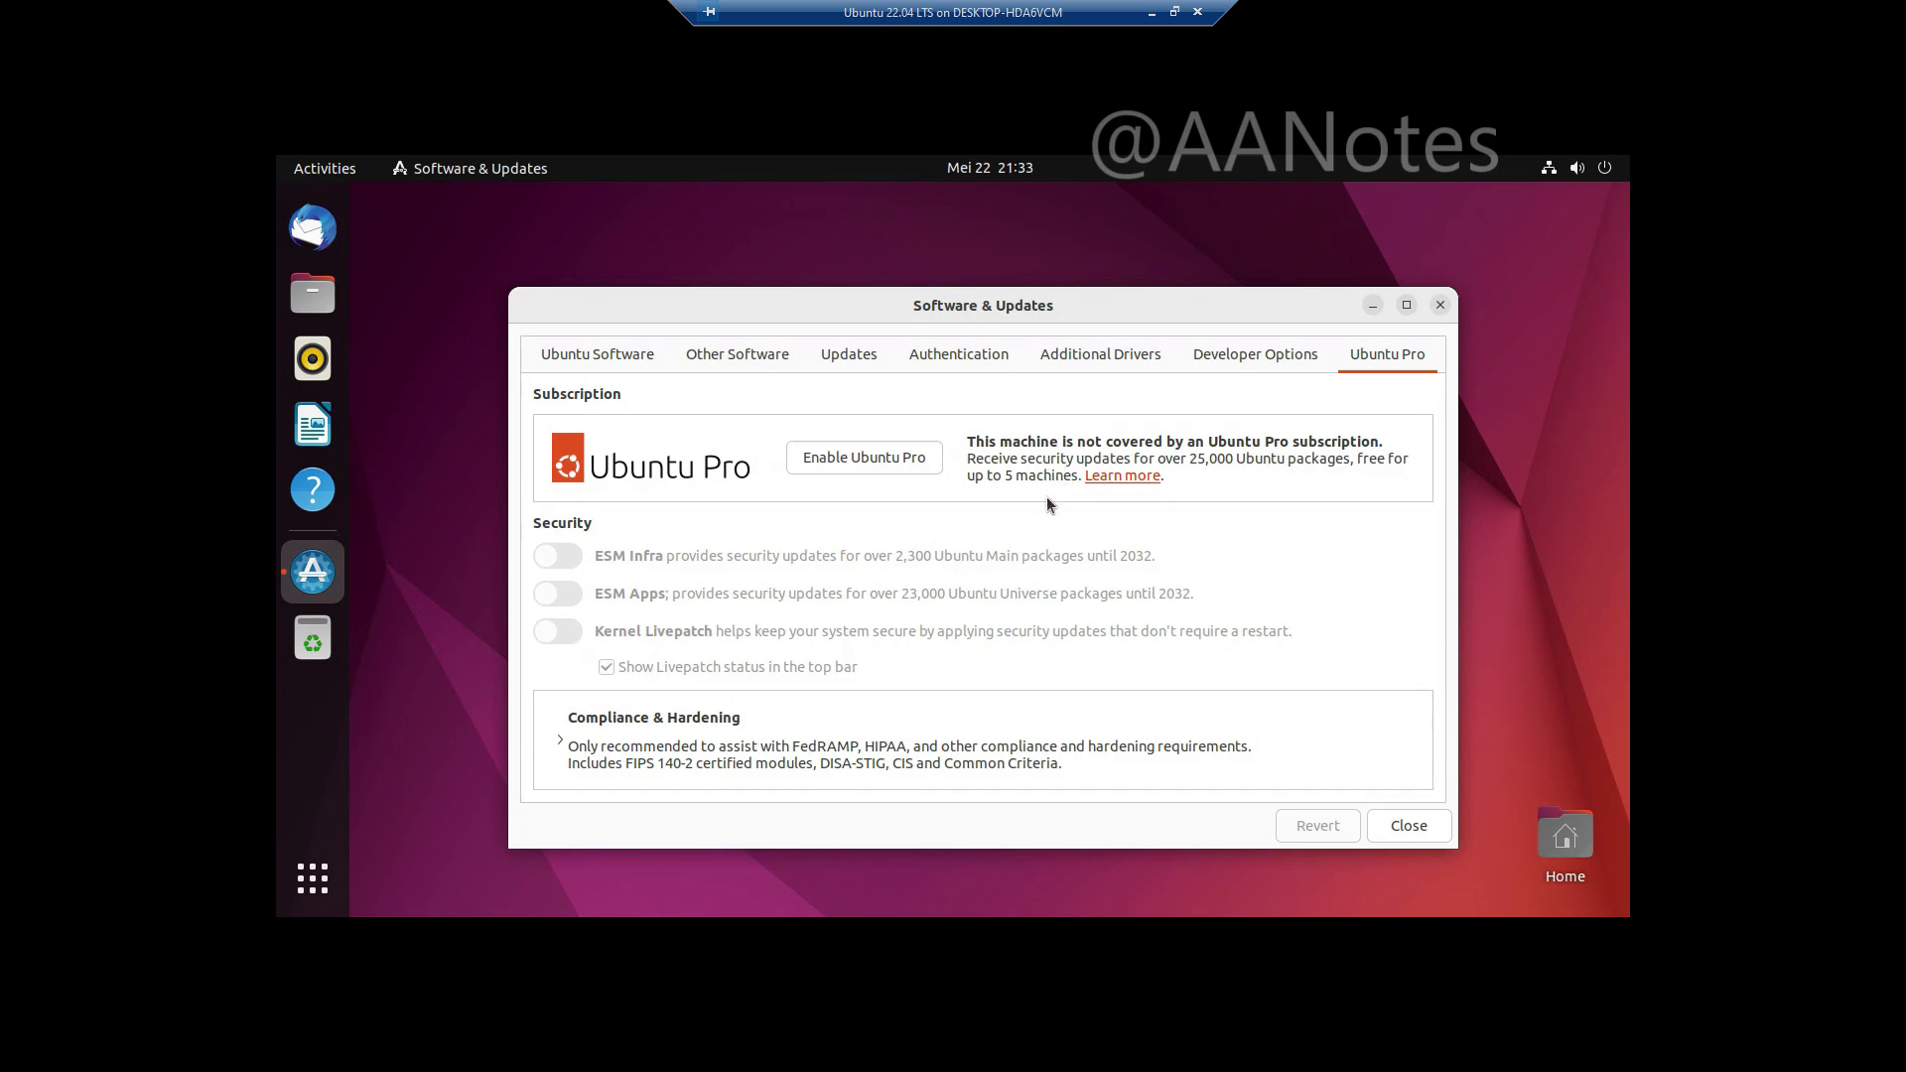
pyautogui.click(1392, 832)
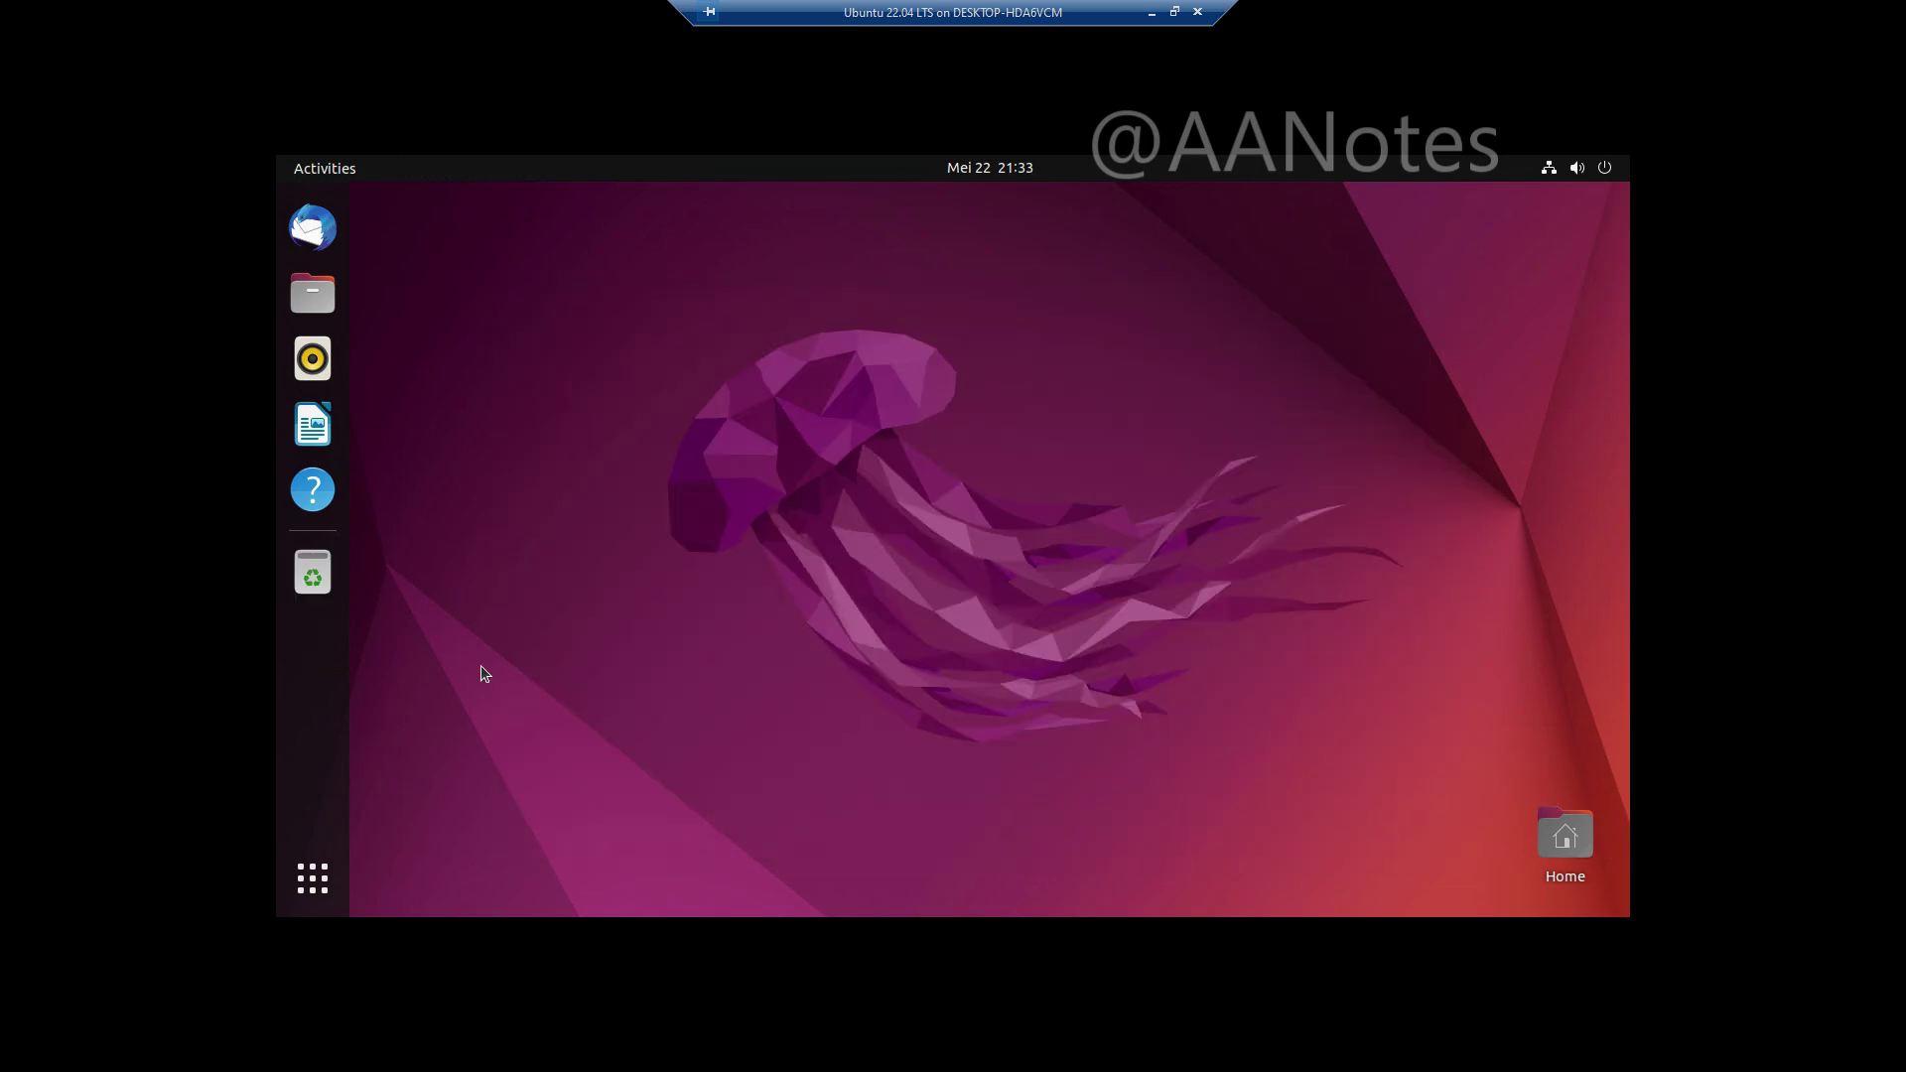